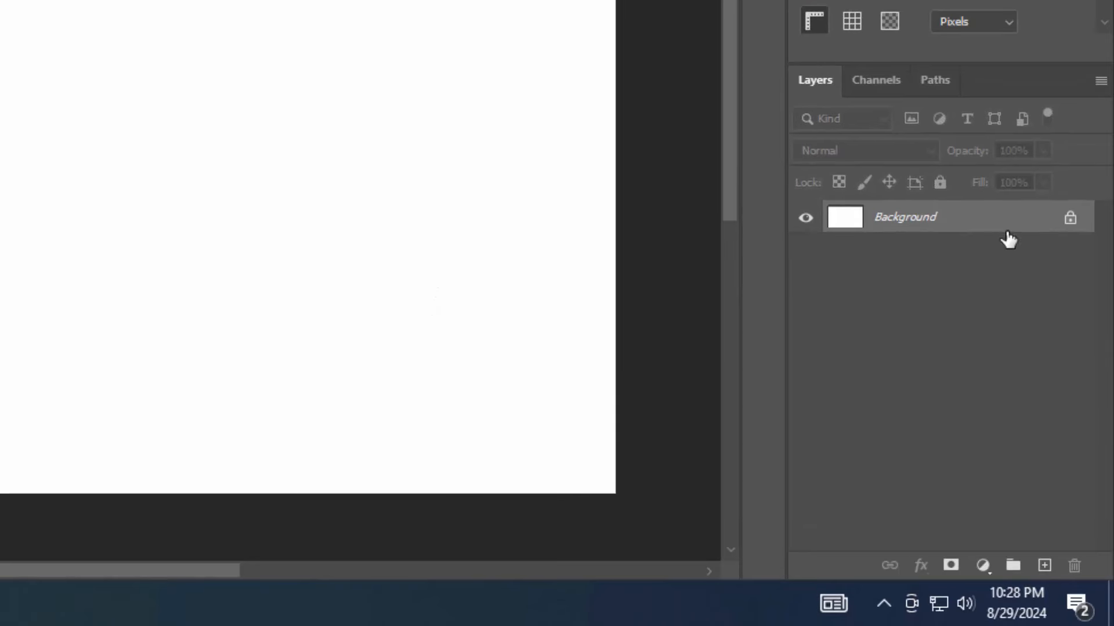
Add a Gradient Fill layer above the white background using the Green_15 yellow-to-green preset
click(982, 565)
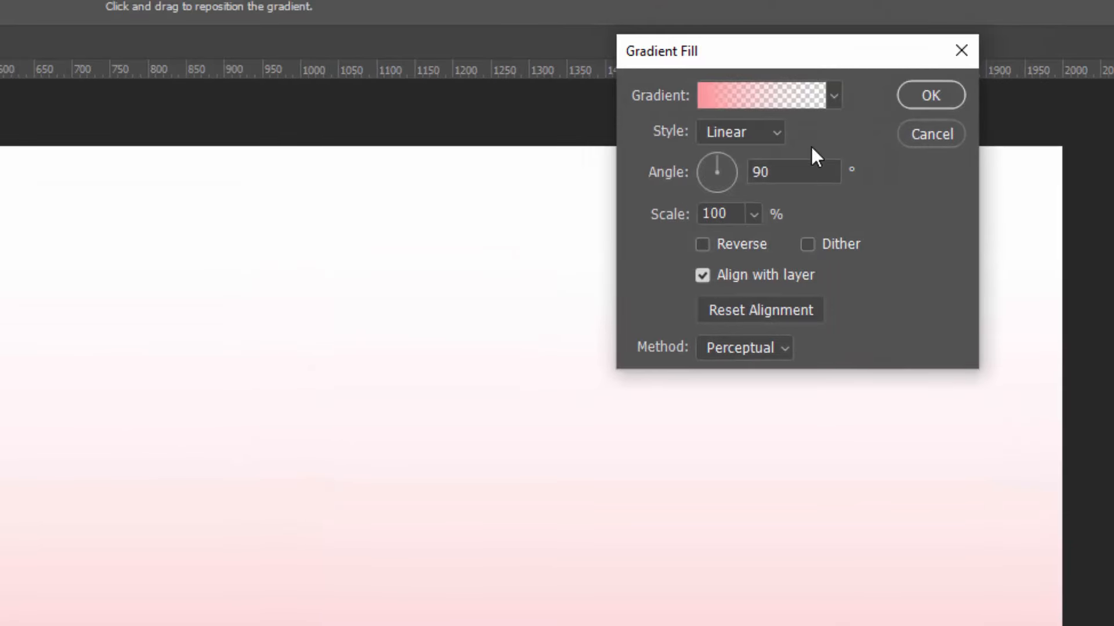
click(762, 99)
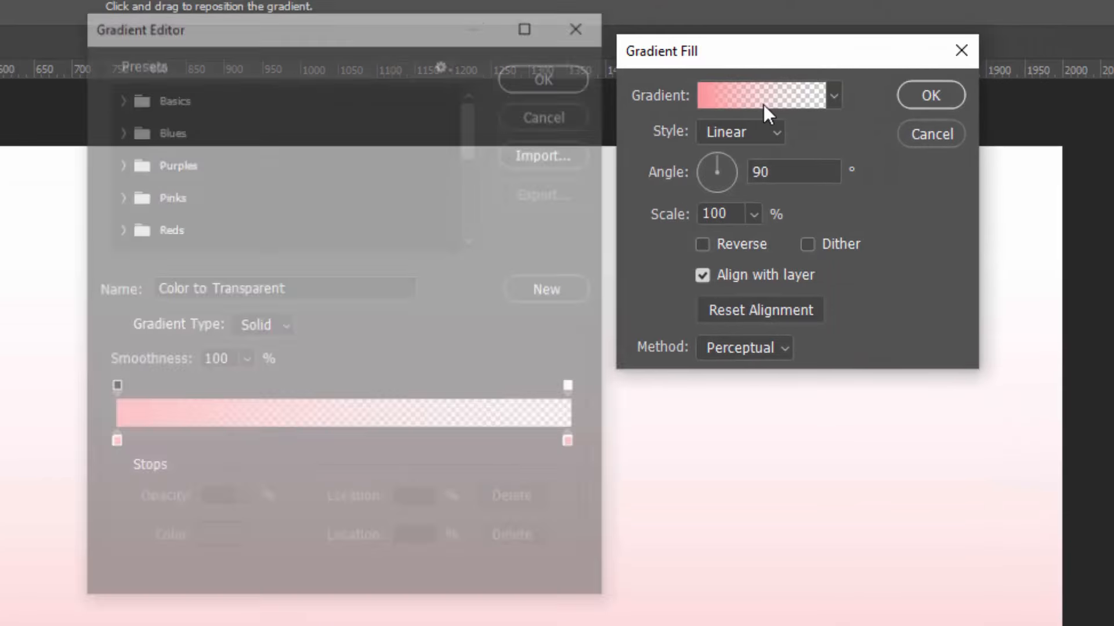
scroll(143, 232, down, 2)
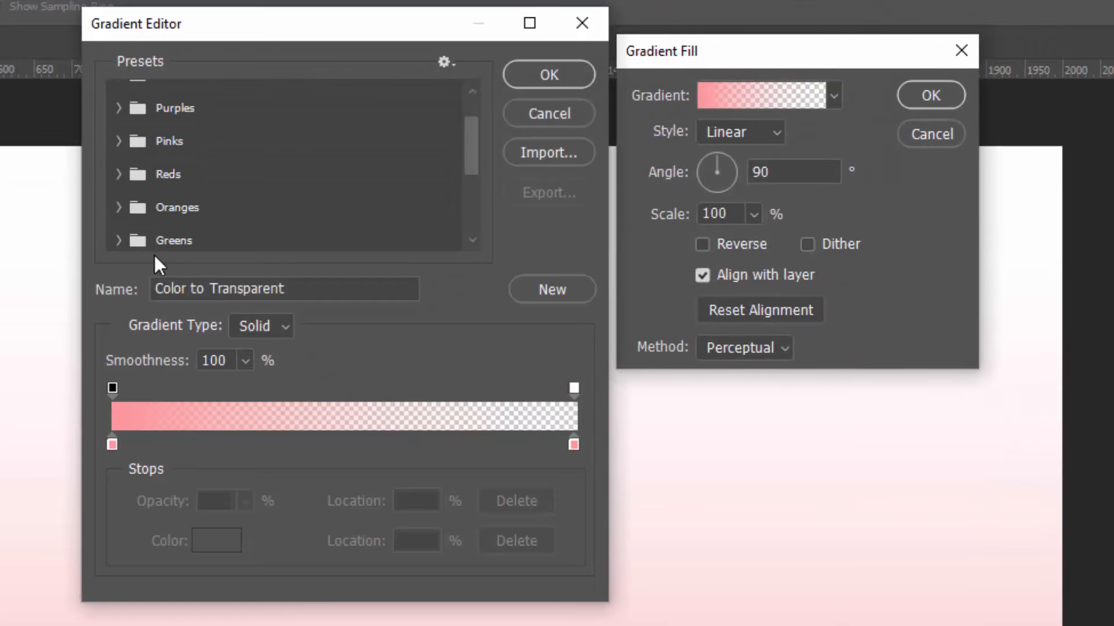
click(118, 240)
scroll(275, 229, down, 1)
click(287, 227)
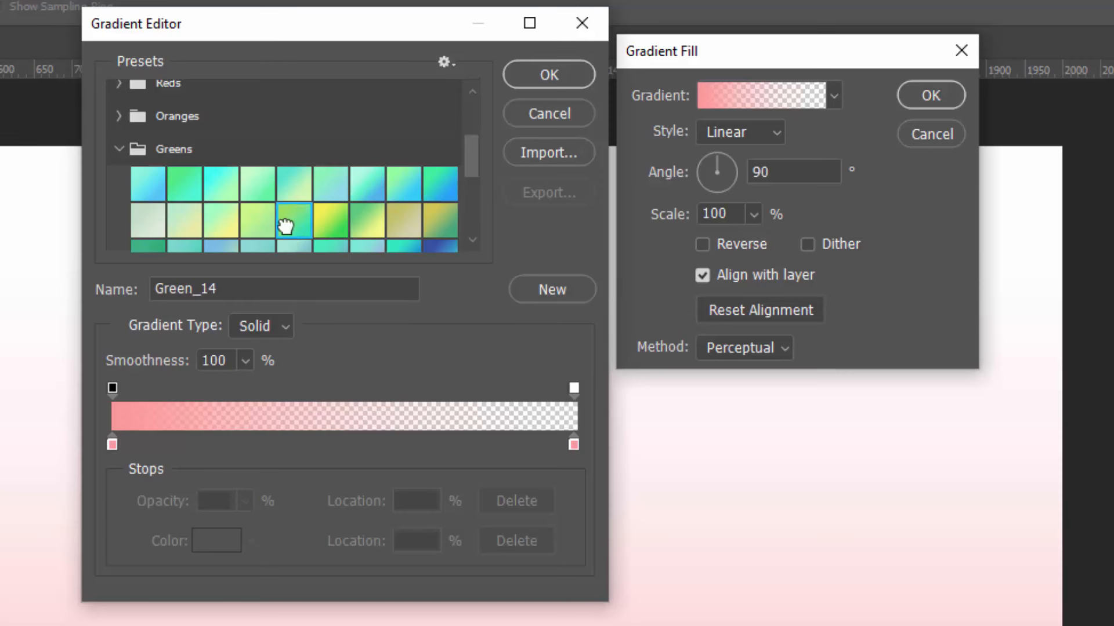
click(322, 234)
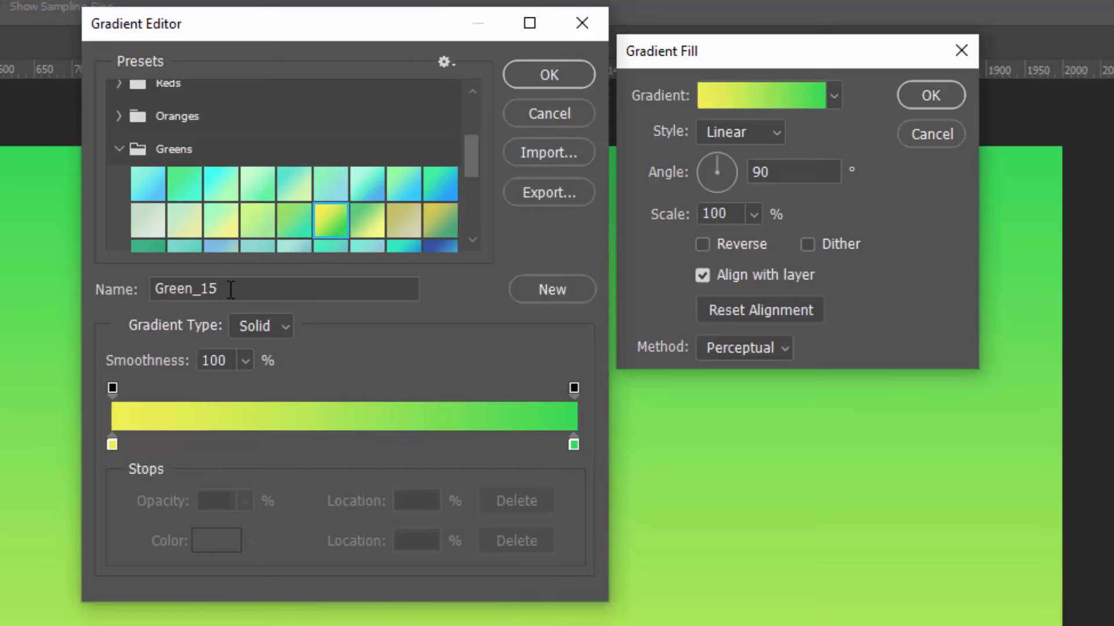
drag(225, 289, 129, 286)
click(550, 76)
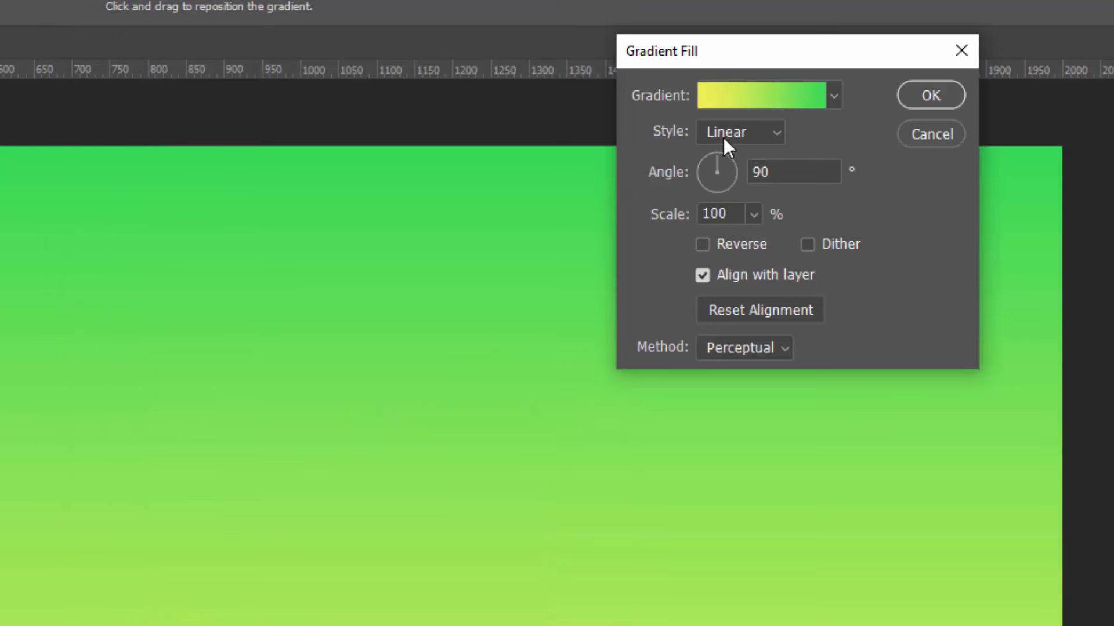
Set the gradient fill to Radial style with a 243% scale and Dither enabled, and apply it
click(722, 134)
click(730, 172)
double_click(736, 213)
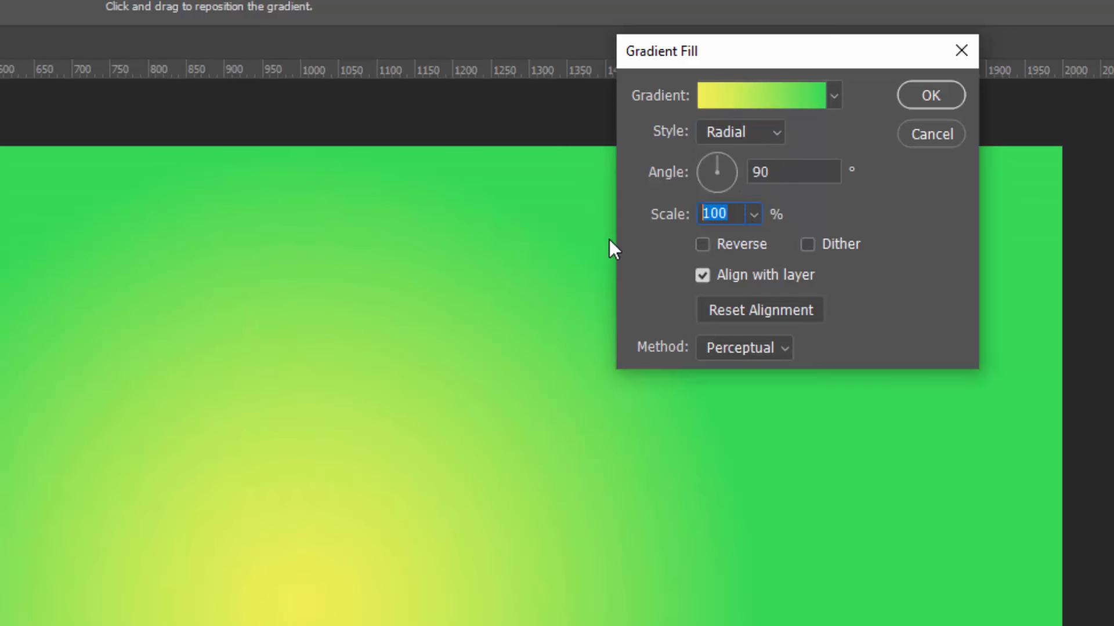
text(243)
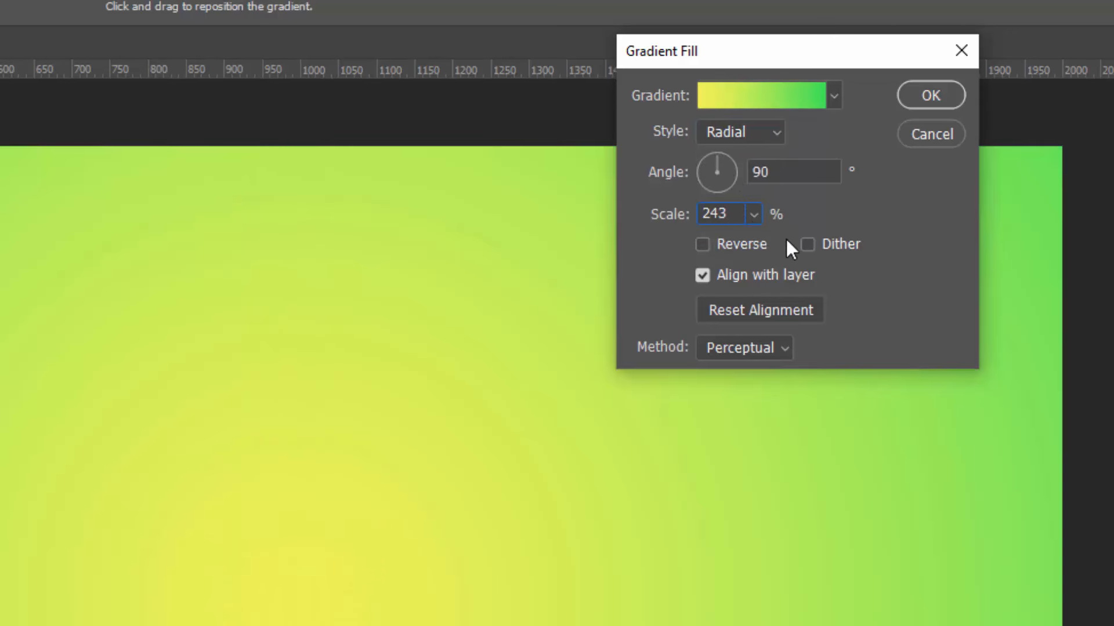
click(808, 244)
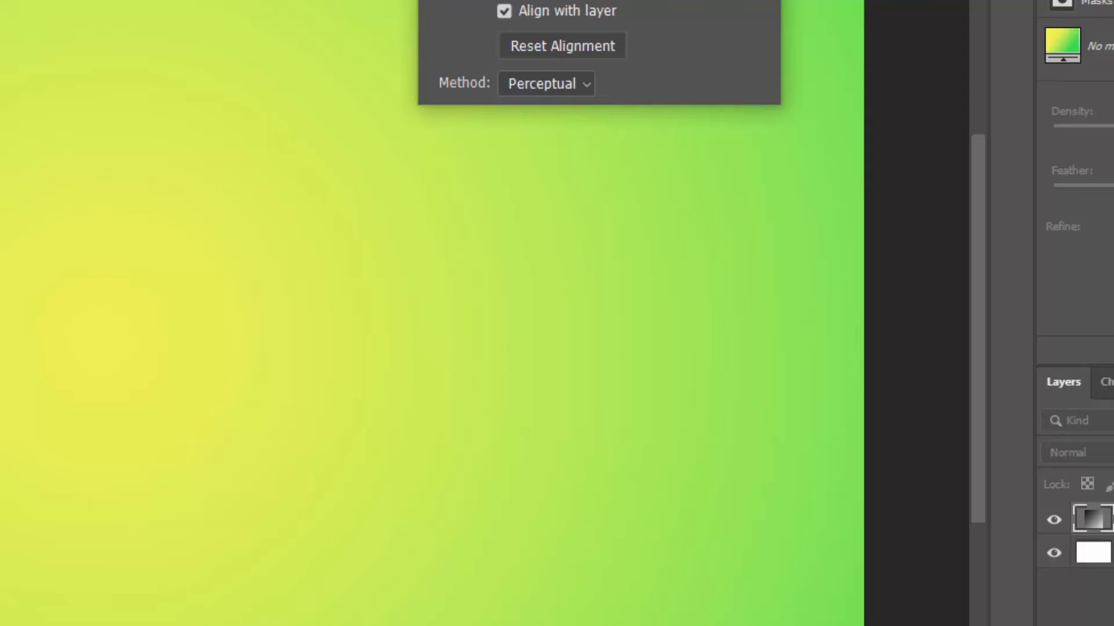
click(930, 99)
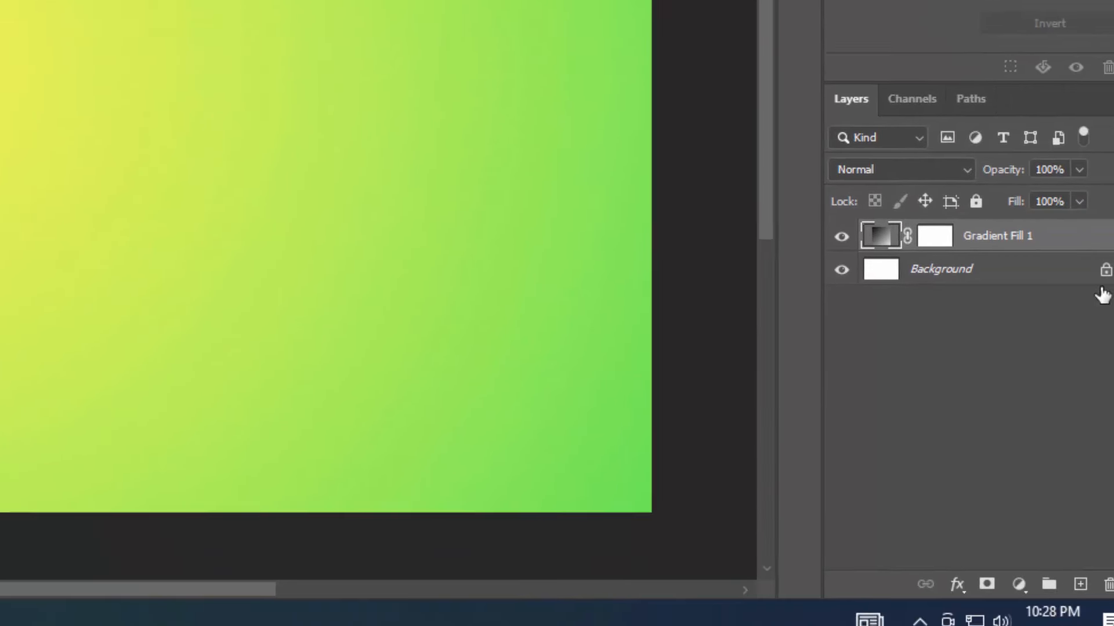
Unlock the Background layer, group it with the gradient fill layer, and name the group BG
click(1091, 252)
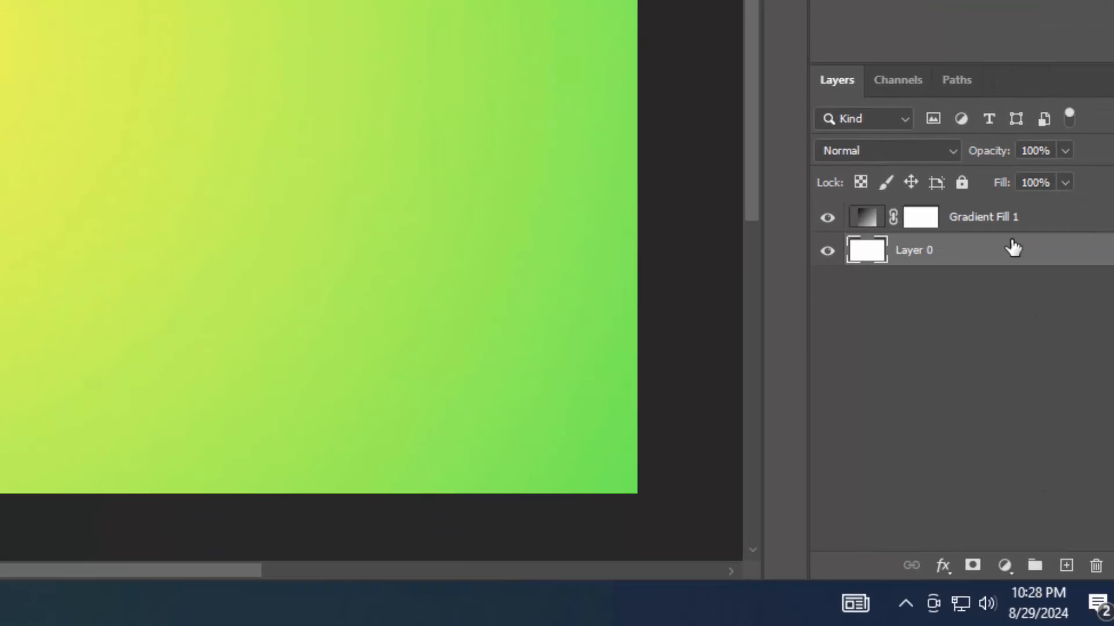
shift+click(1018, 221)
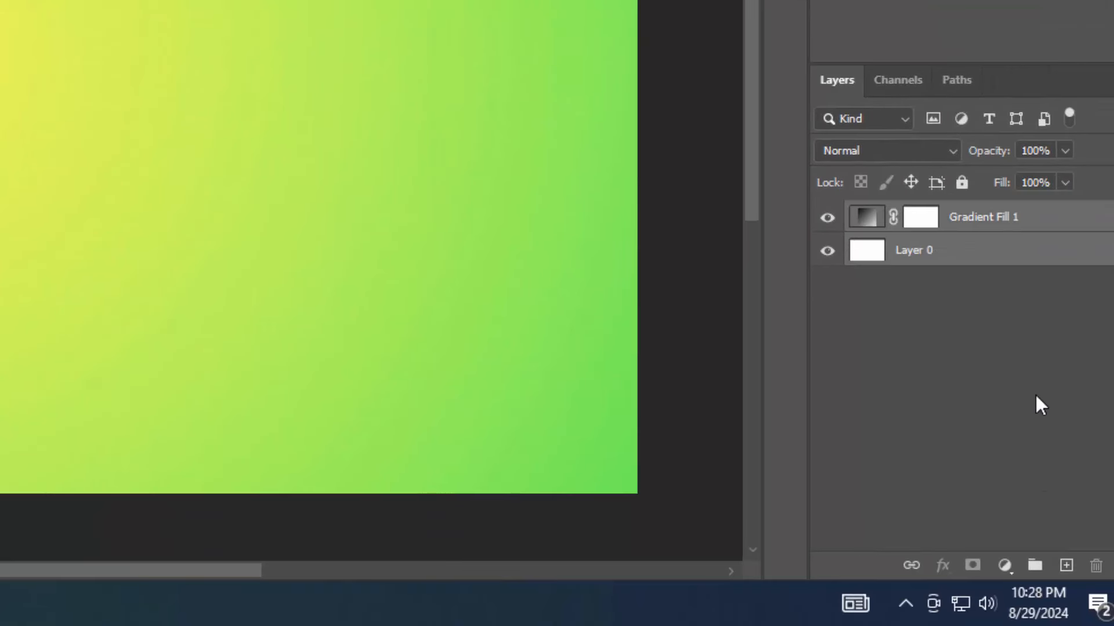
click(1034, 566)
double_click(920, 217)
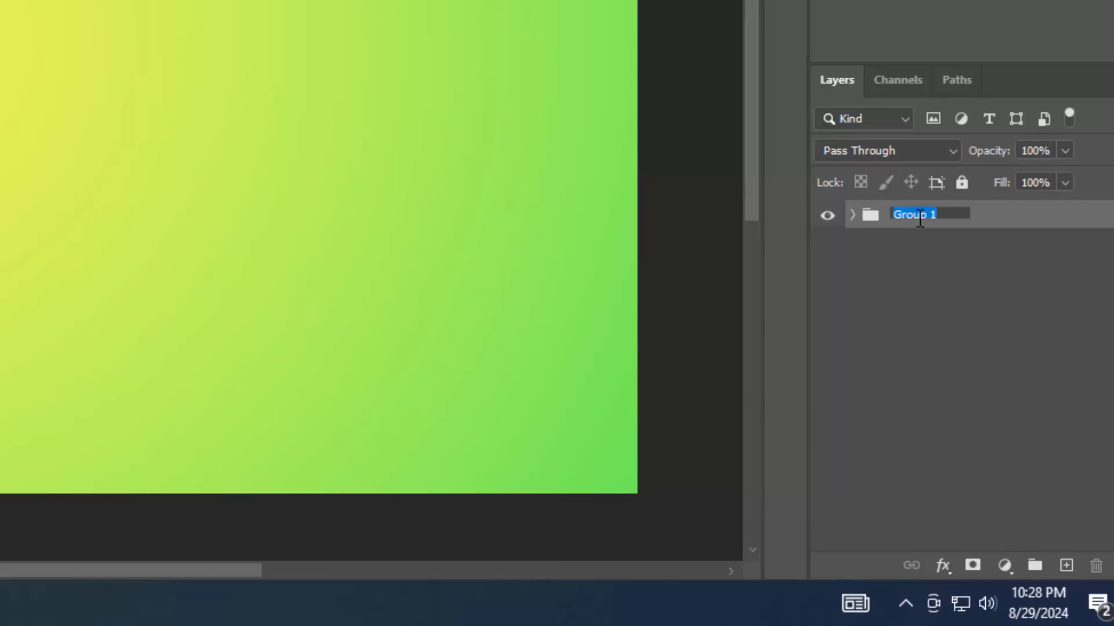
text(B)
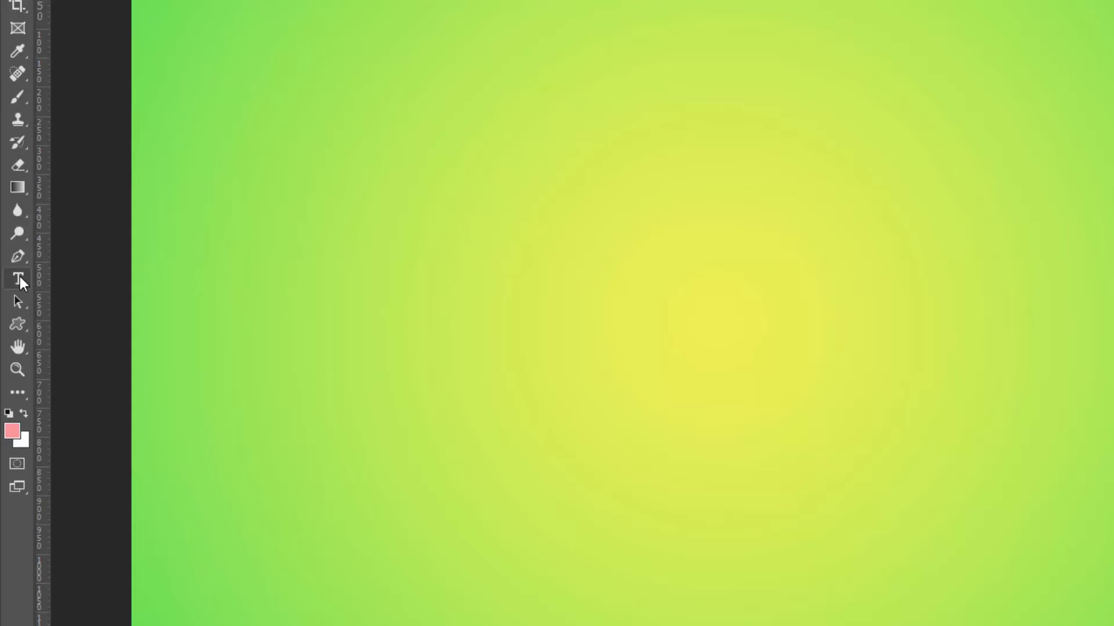
Add the horizontal text "Dove" in black on the canvas, using the &Matchmaker Regular font at 575 pt
click(20, 277)
click(103, 277)
click(530, 332)
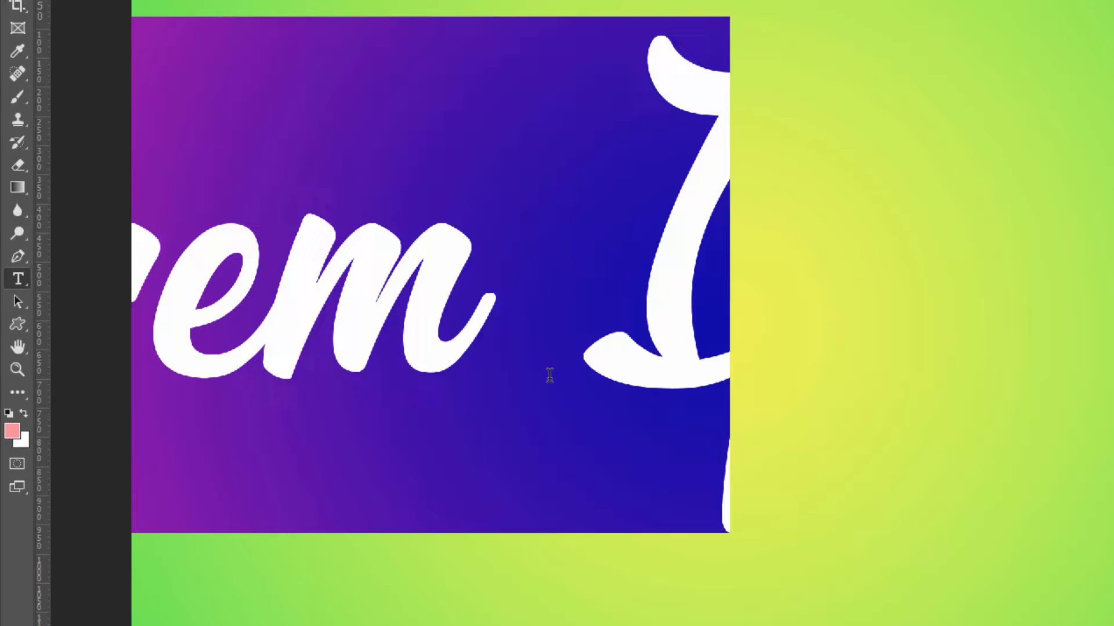
key(BackSpace)
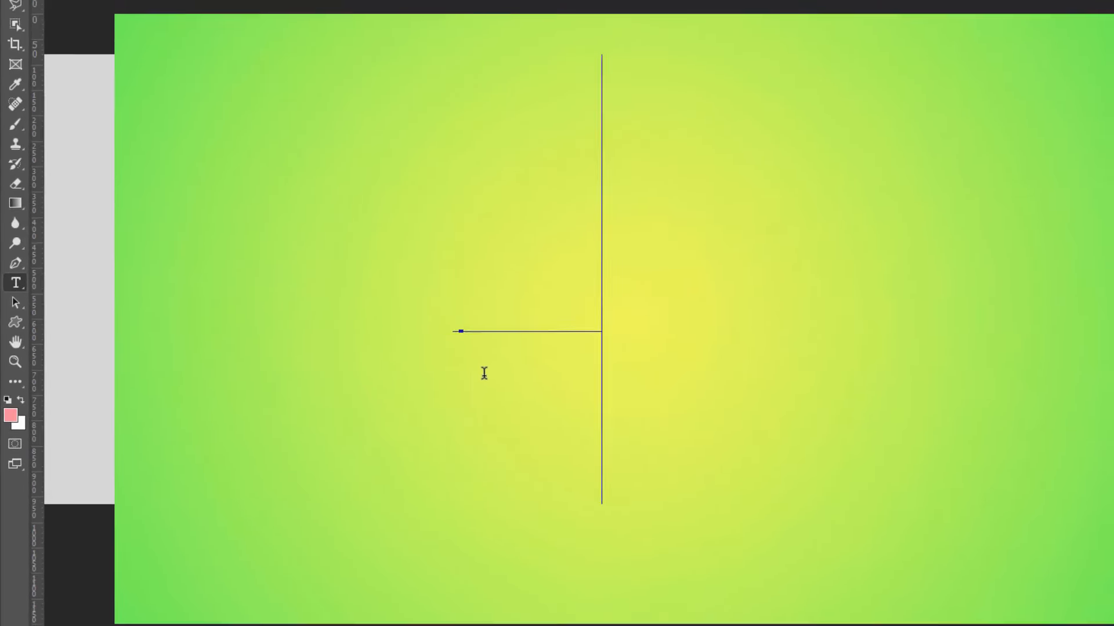
text(Dove)
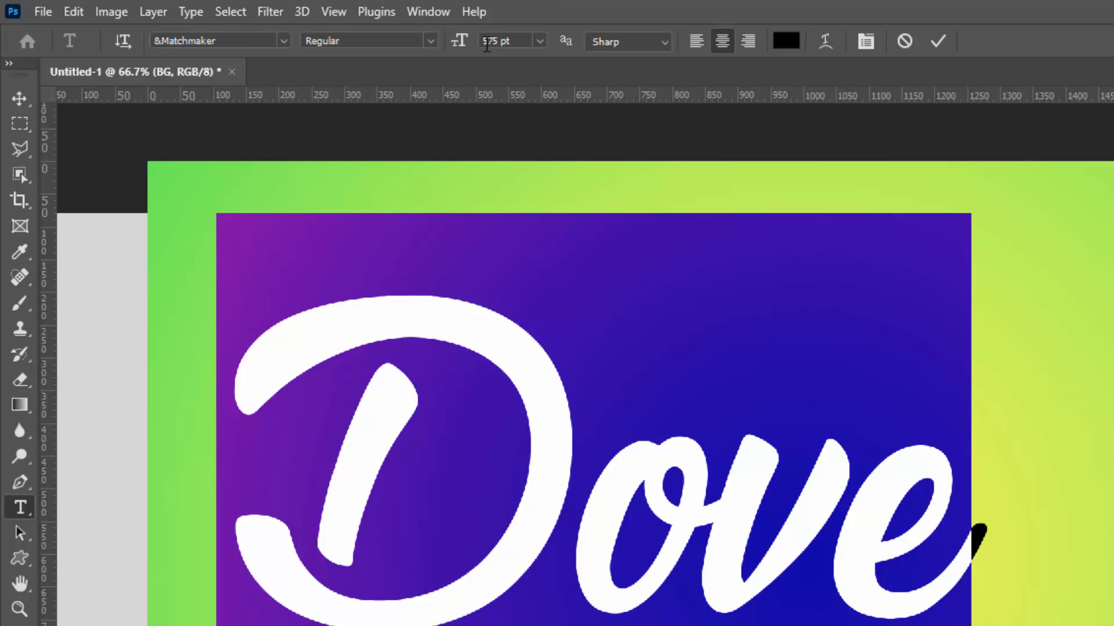
click(497, 40)
click(198, 41)
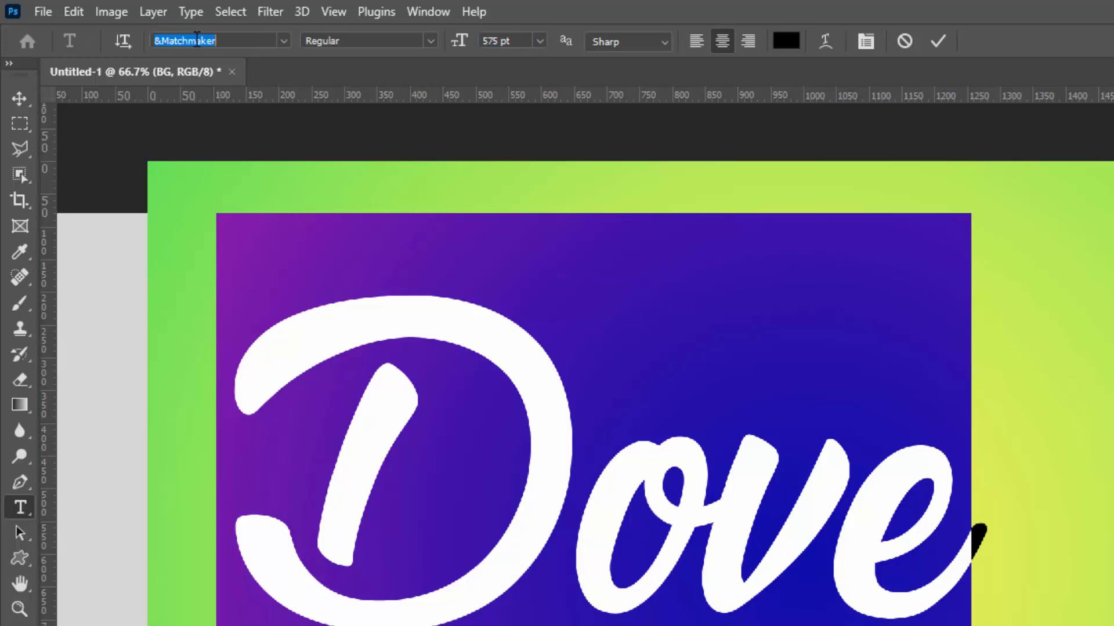
click(938, 42)
Centre the Dove text horizontally and vertically on the whole canvas, then clear the selection
click(19, 99)
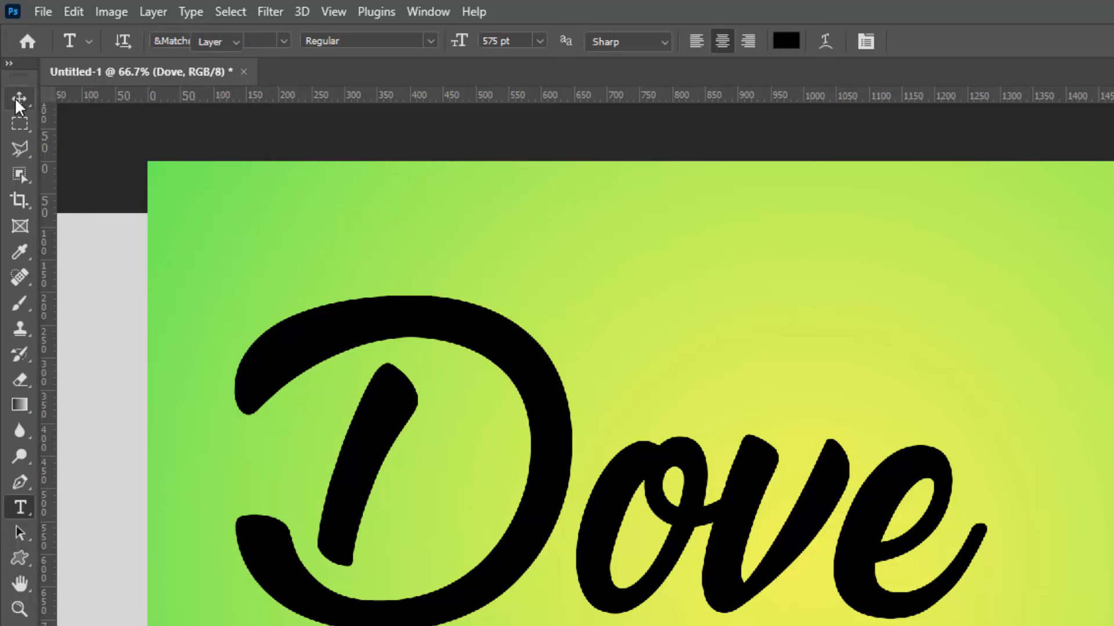
key(ctrl+a)
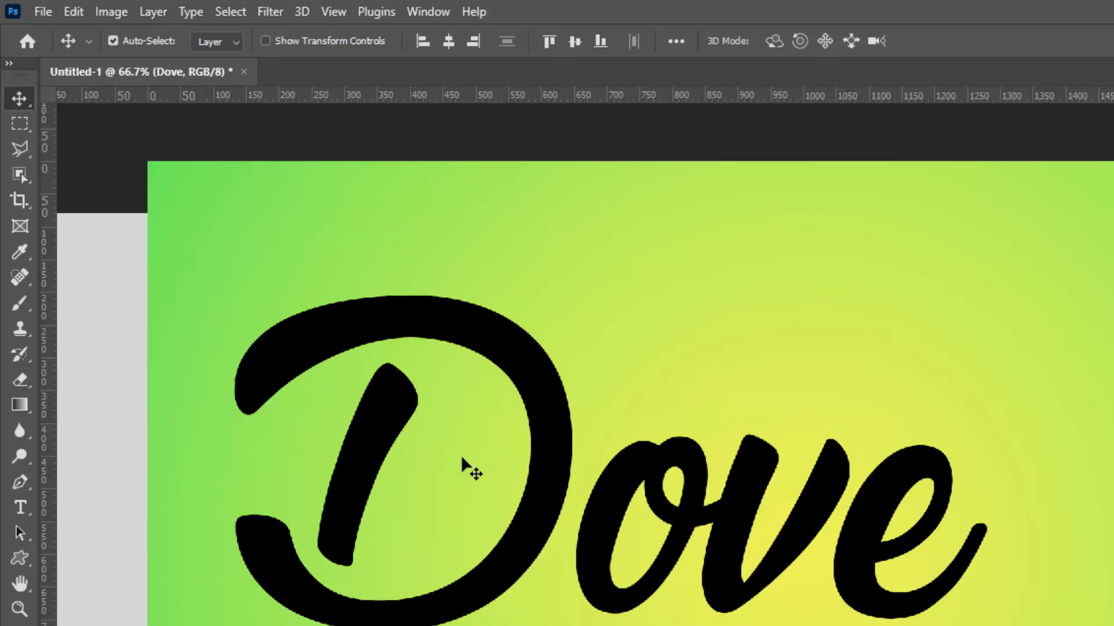
click(449, 42)
click(575, 42)
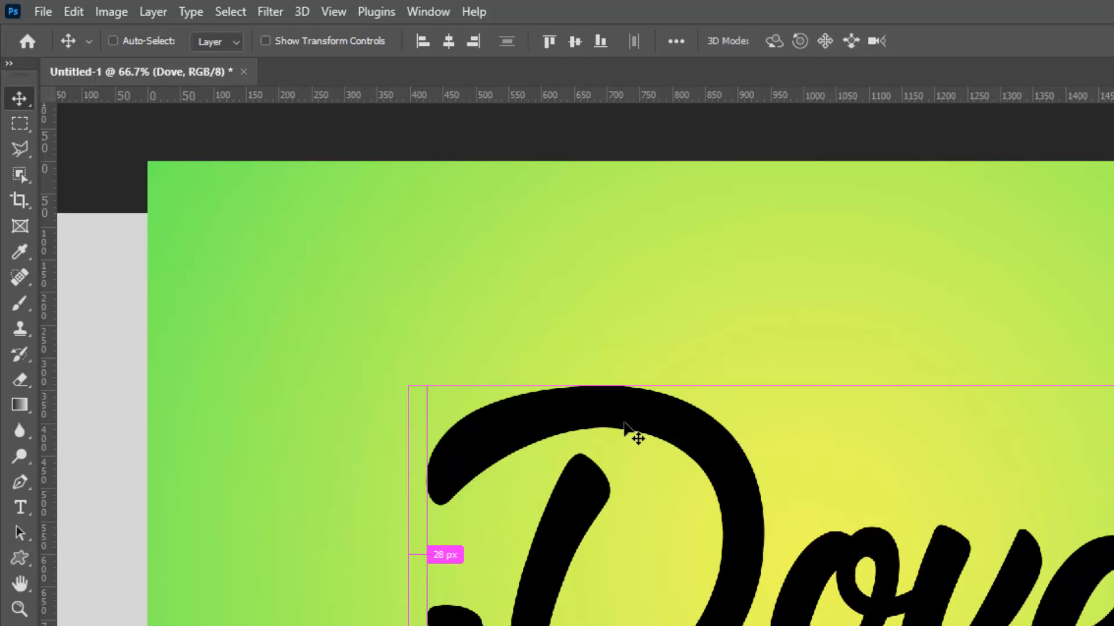
key(ctrl+d)
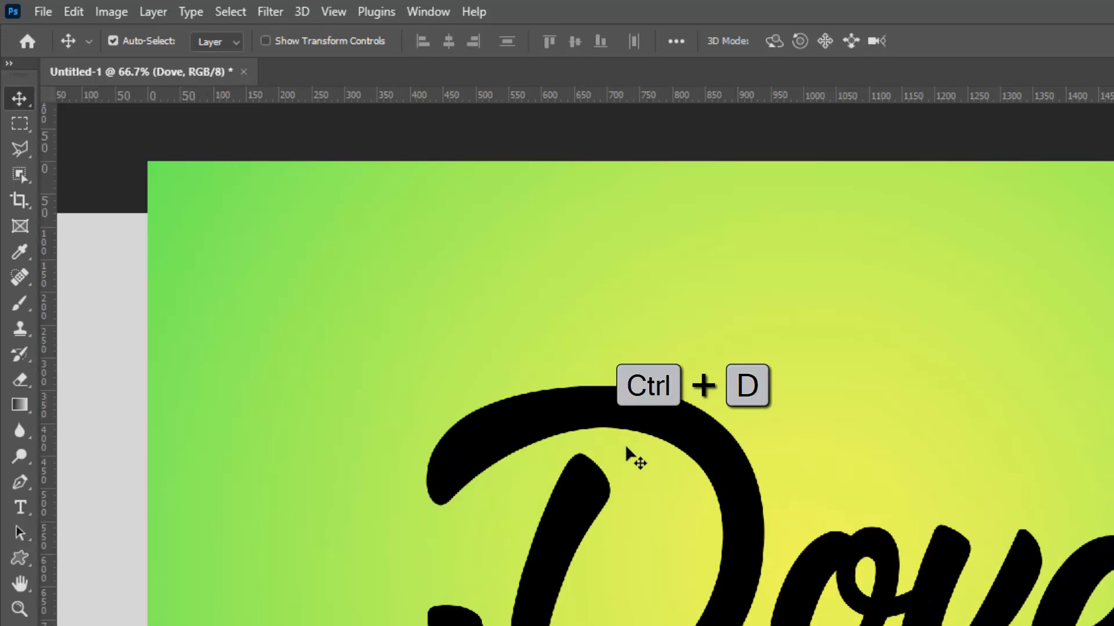
Scale the Dove text to 100.30% in both width and height with Free Transform
key(ctrl+t)
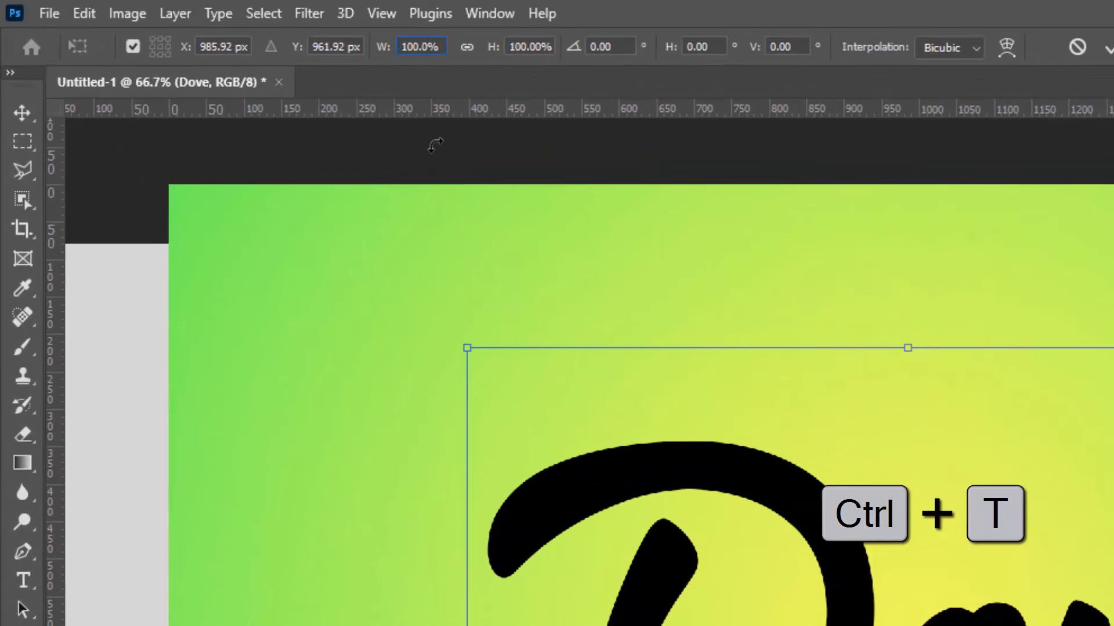
text(3)
click(540, 51)
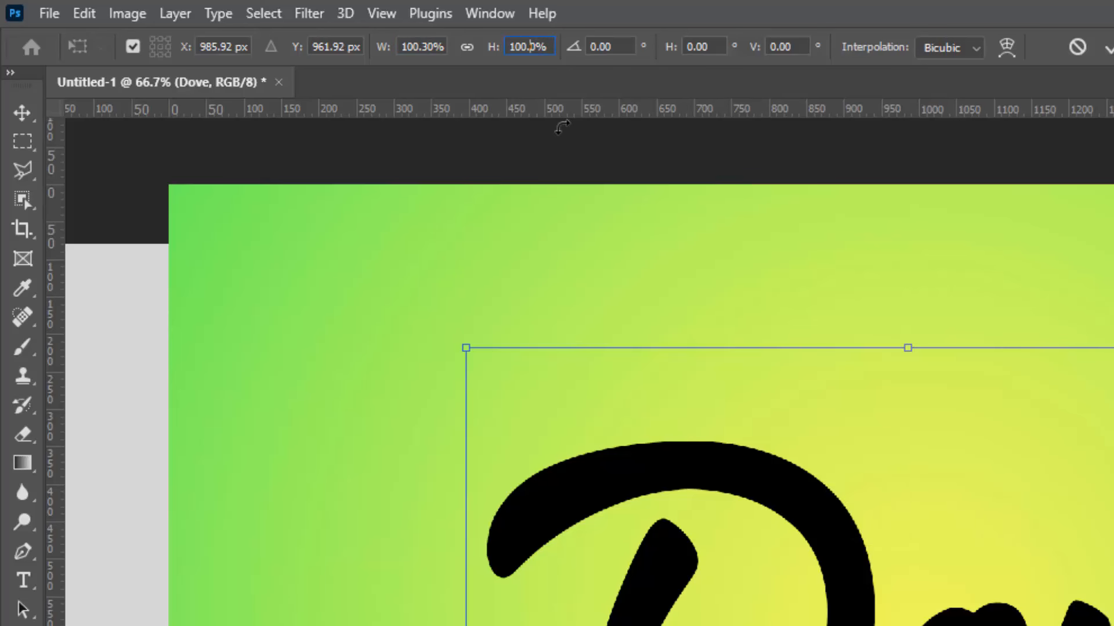
text(3)
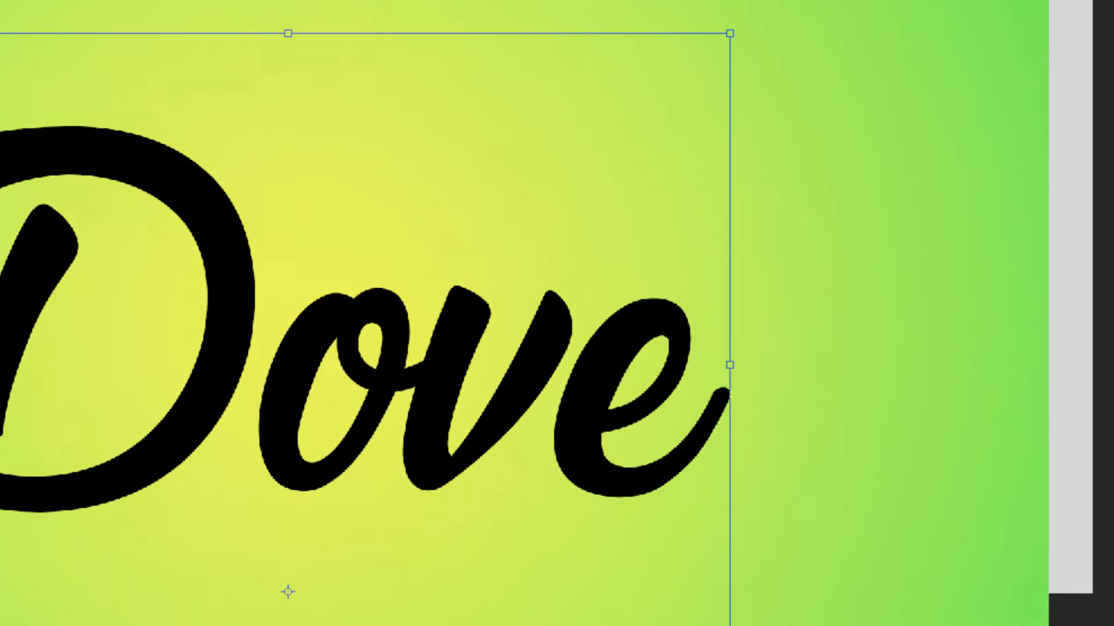
click(942, 29)
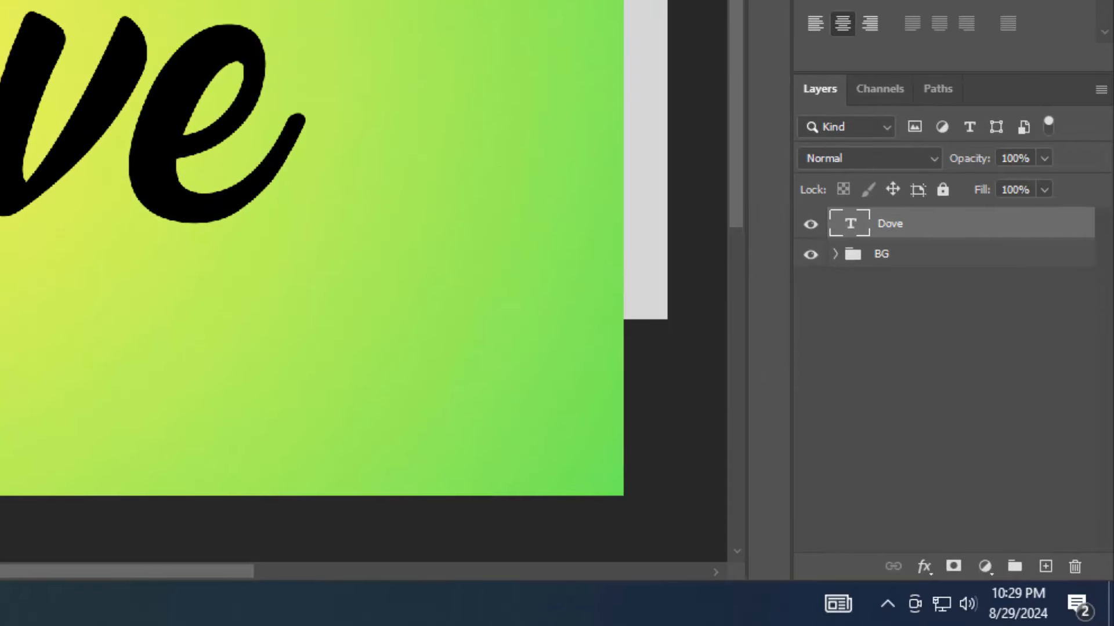
Convert the Dove text layer to a smart object and duplicate it
right_click(951, 232)
click(820, 26)
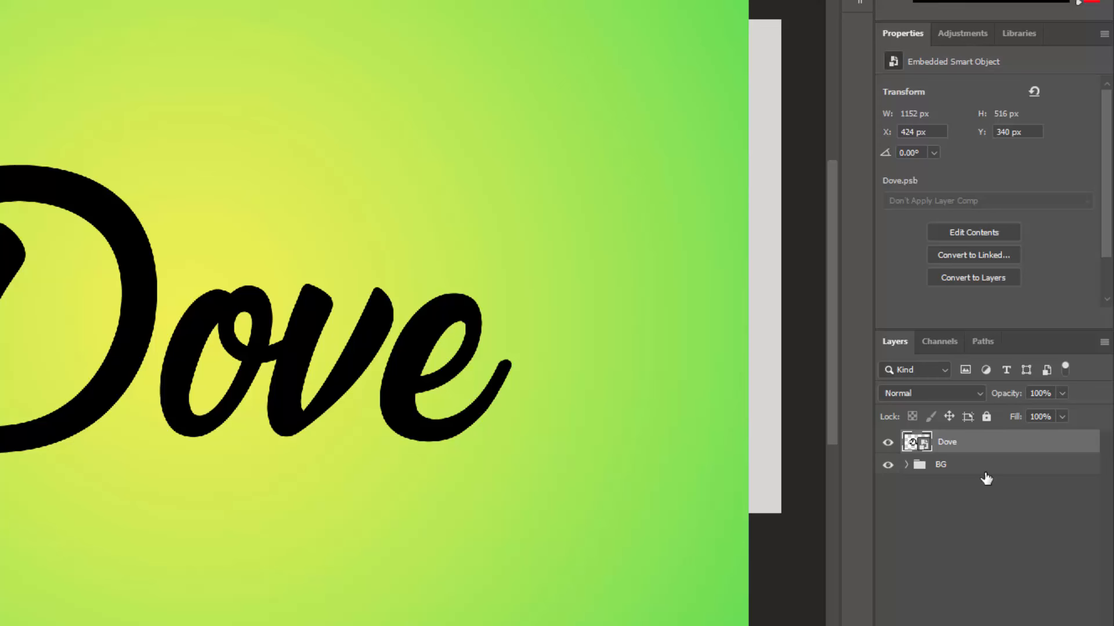
key(ctrl+j)
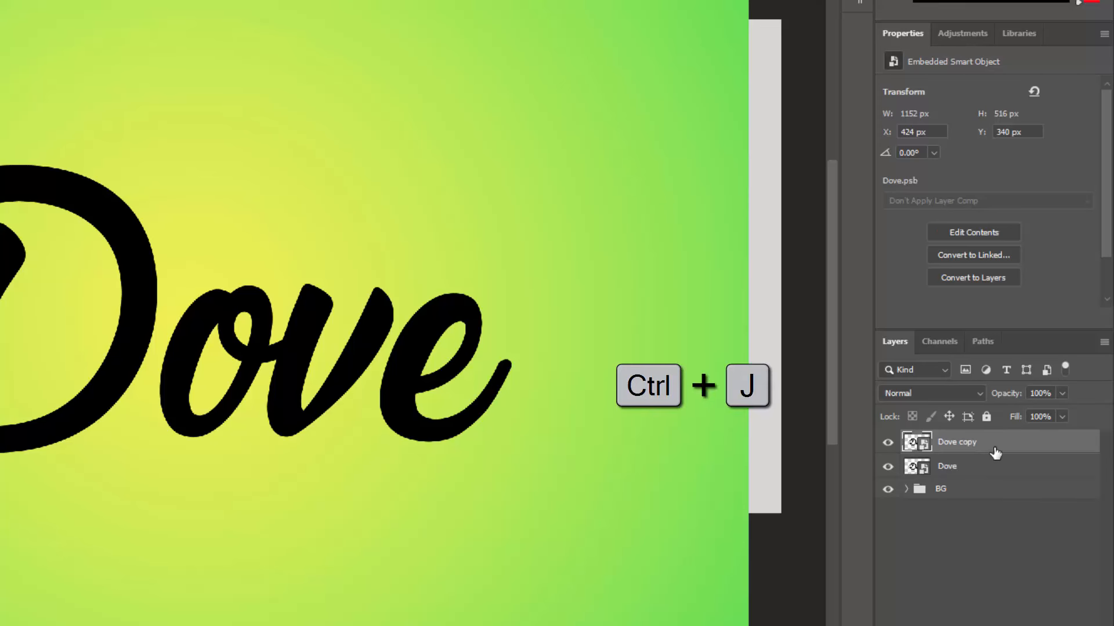
Repeat the scale transform on successive duplicates of the Dove layer until there are 33 copies
key(ctrl+shift+alt+t)
key(ctrl+shift+alt+t)
key(ctrl+shift+alt+t)
key(ctrl+shift+alt+t)
key(ctrl+shift+alt+t)
key(ctrl+shift+alt+t)
key(ctrl+shift+alt+t)
key(ctrl+shift+alt+t)
key(ctrl+shift+alt+t)
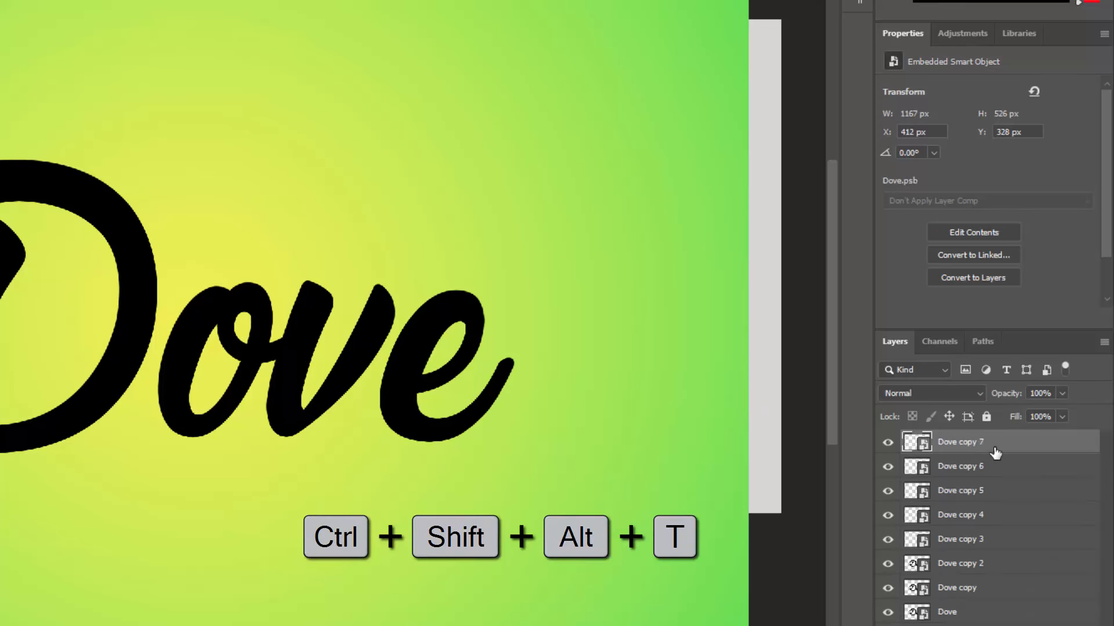
key(ctrl+shift+alt+t)
key(ctrl+shift+alt+t)
key(ctrl+shift+alt+t)
key(ctrl+shift+alt+t)
key(ctrl+shift+alt+t)
key(ctrl+shift+alt+t)
key(ctrl+shift+alt+t)
key(ctrl+shift+alt+t)
key(ctrl+shift+alt+t)
key(ctrl+shift+alt+t)
key(ctrl+shift+alt+t)
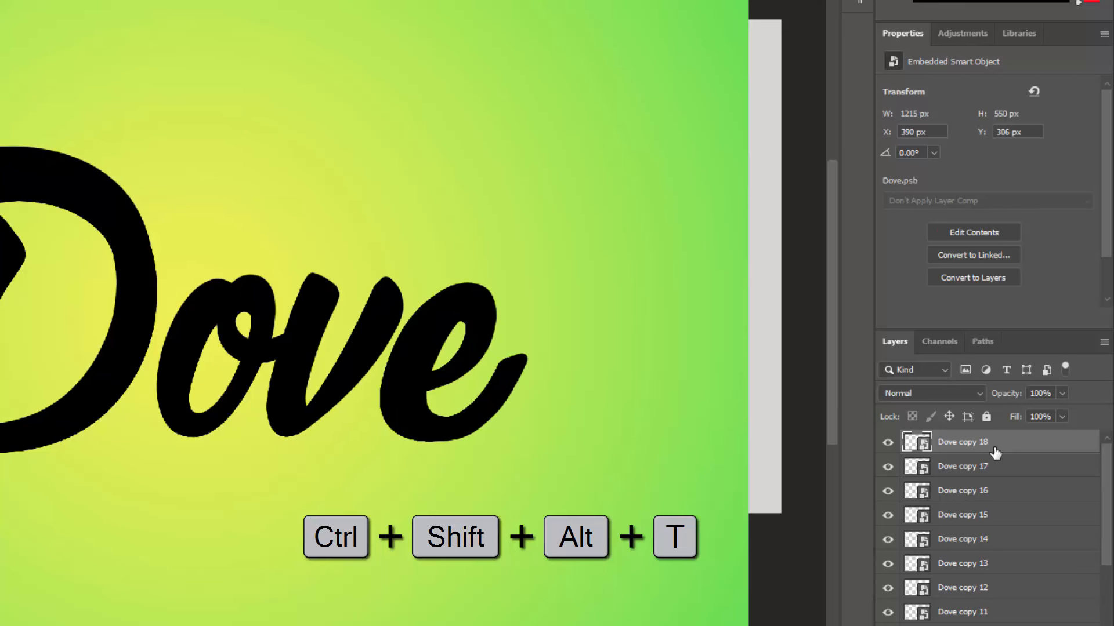
key(ctrl+shift+alt+t)
key(ctrl+shift+alt+t)
key(ctrl+shift+alt+t)
key(ctrl+shift+alt+t)
key(ctrl+shift+alt+t)
key(ctrl+shift+alt+t)
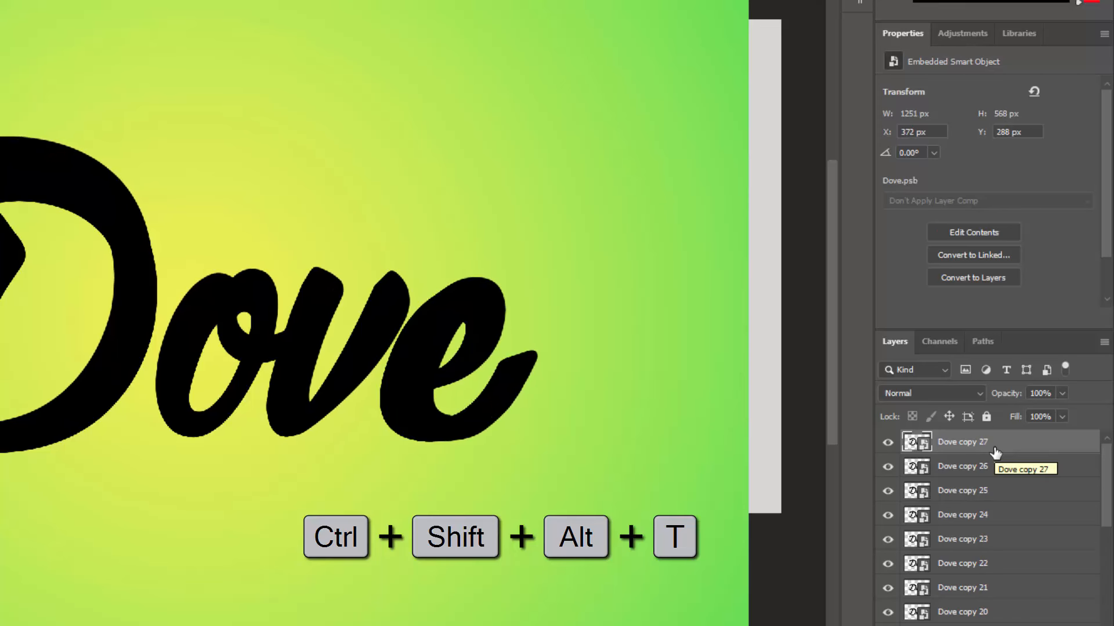
key(ctrl+shift+alt+t)
key(ctrl+shift+alt+t)
key(ctrl+shift+alt+t)
key(ctrl+shift+alt+t)
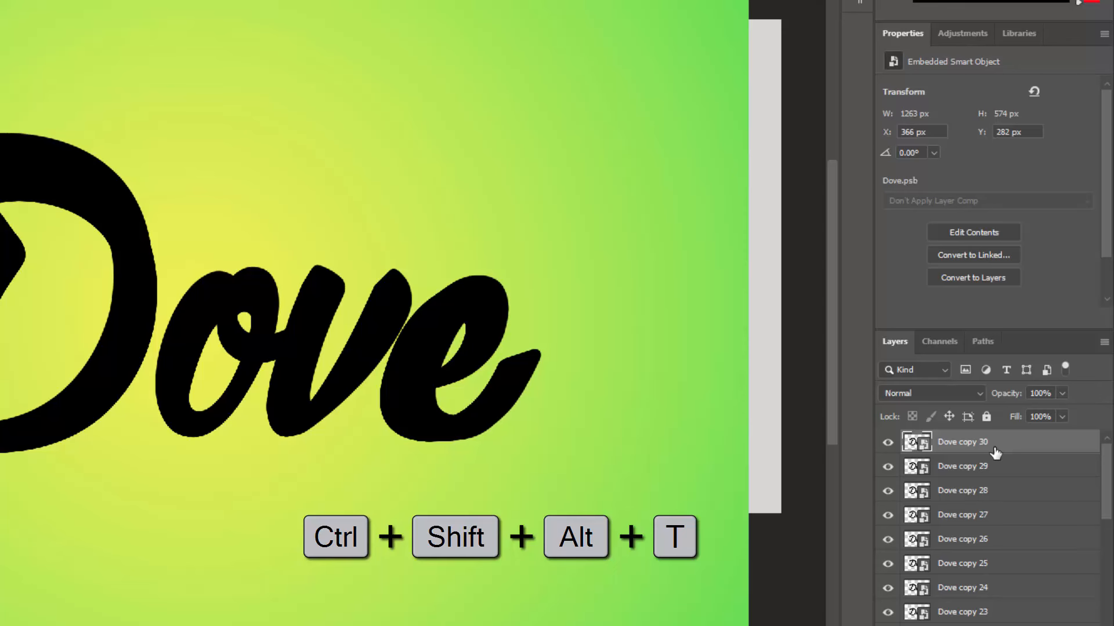
key(ctrl+shift+alt+t)
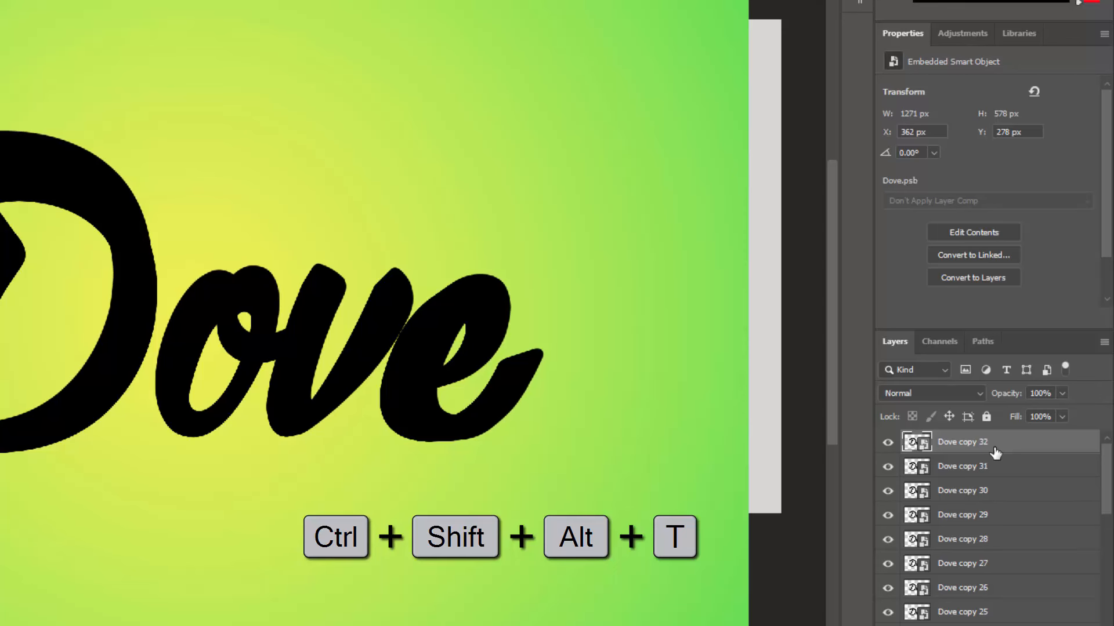
key(ctrl+shift+alt+t)
Put the original Dove layer into its own group, name both the layer and the group Shadow, and collapse the group
scroll(1016, 532, down, 5)
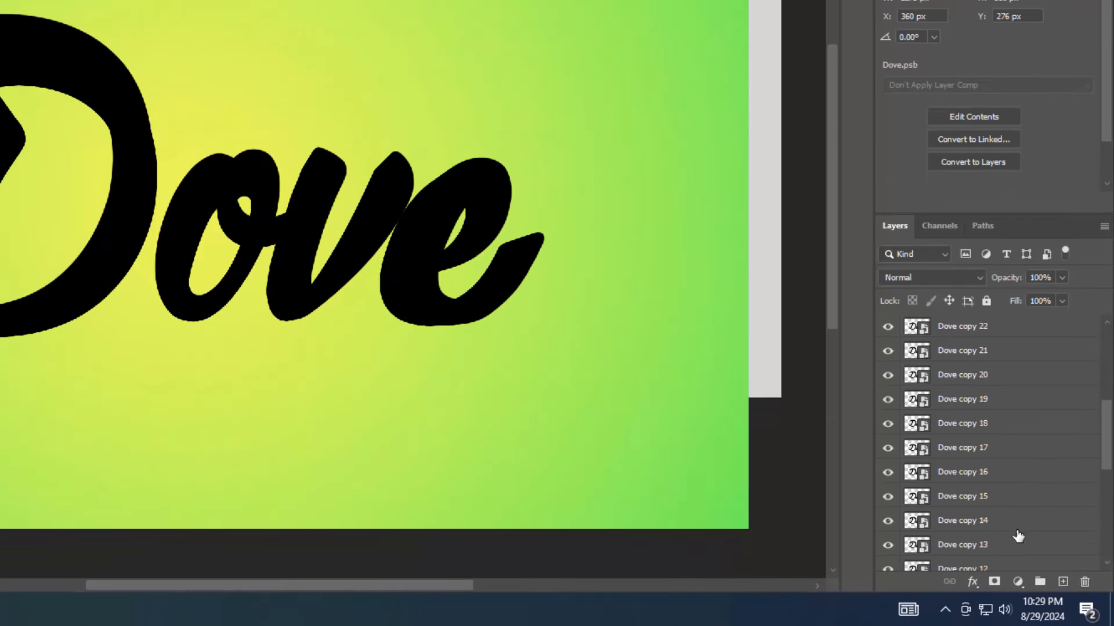
scroll(1017, 537, down, 6)
click(975, 537)
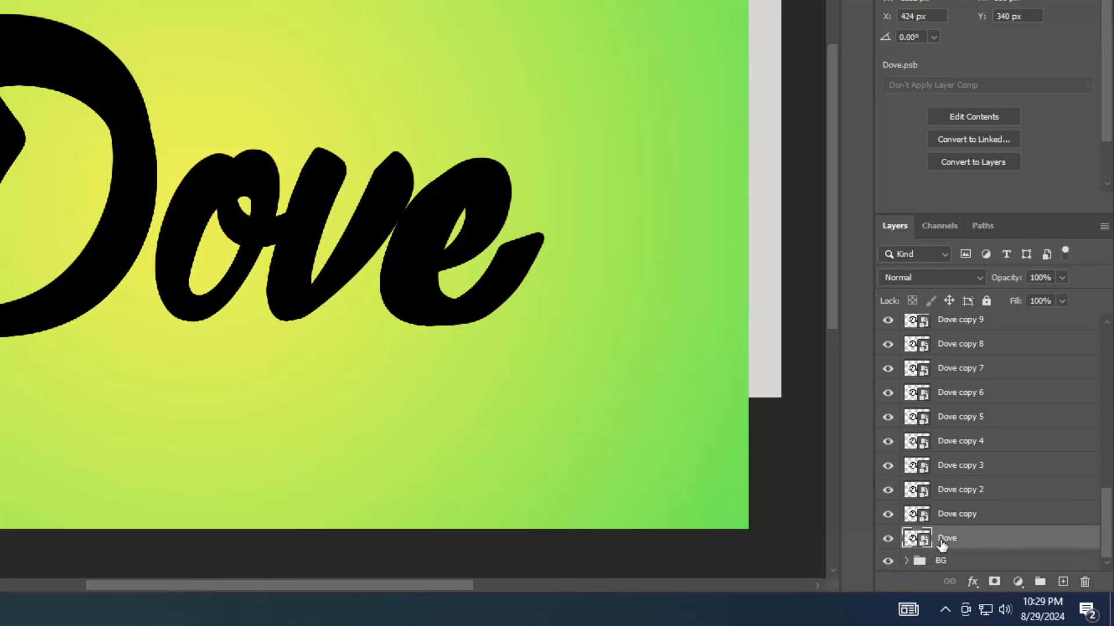
click(1041, 582)
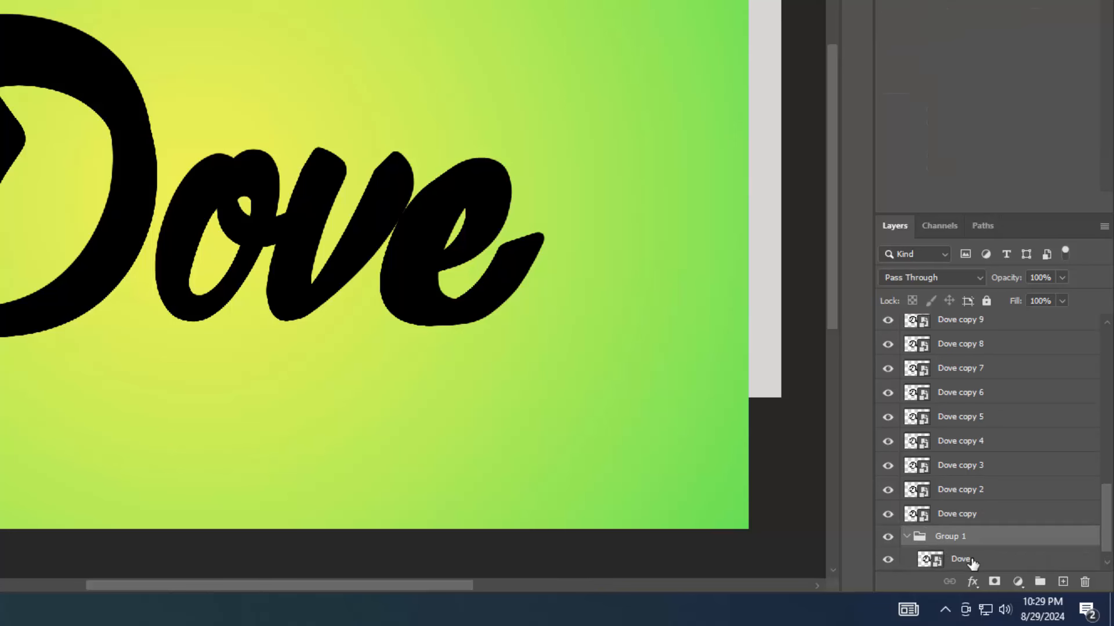
double_click(972, 561)
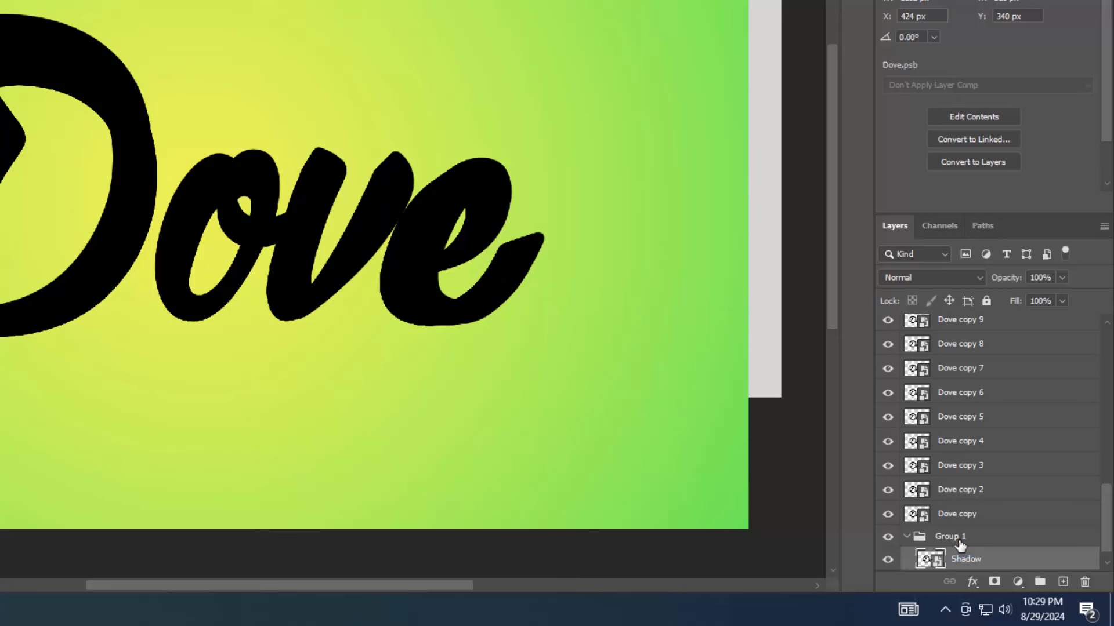
double_click(957, 538)
text(Shadow)
key(Return)
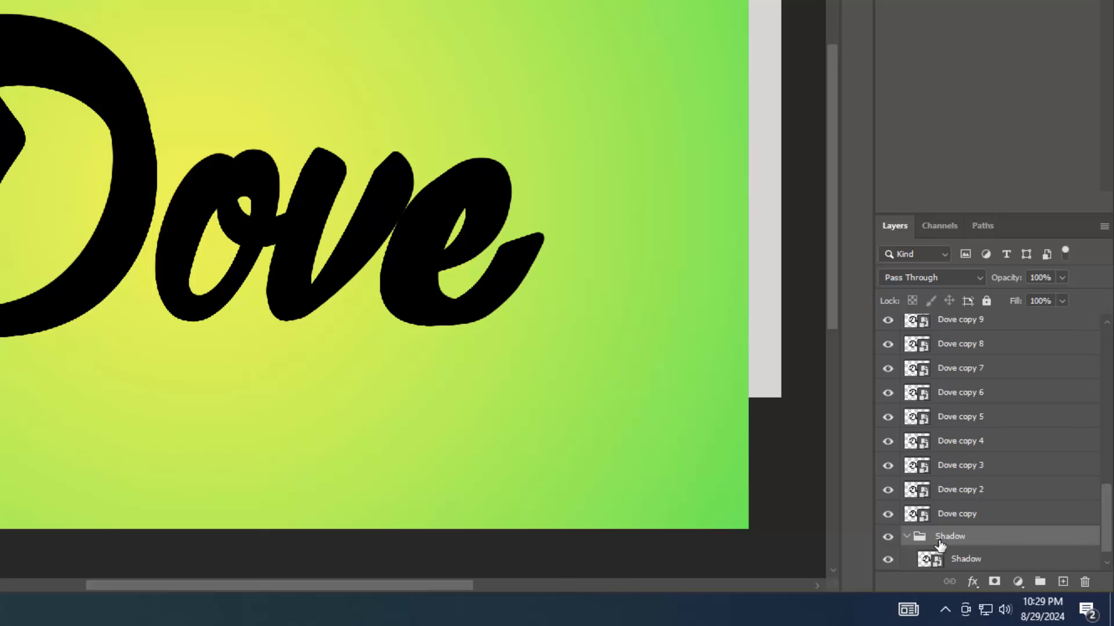
click(906, 537)
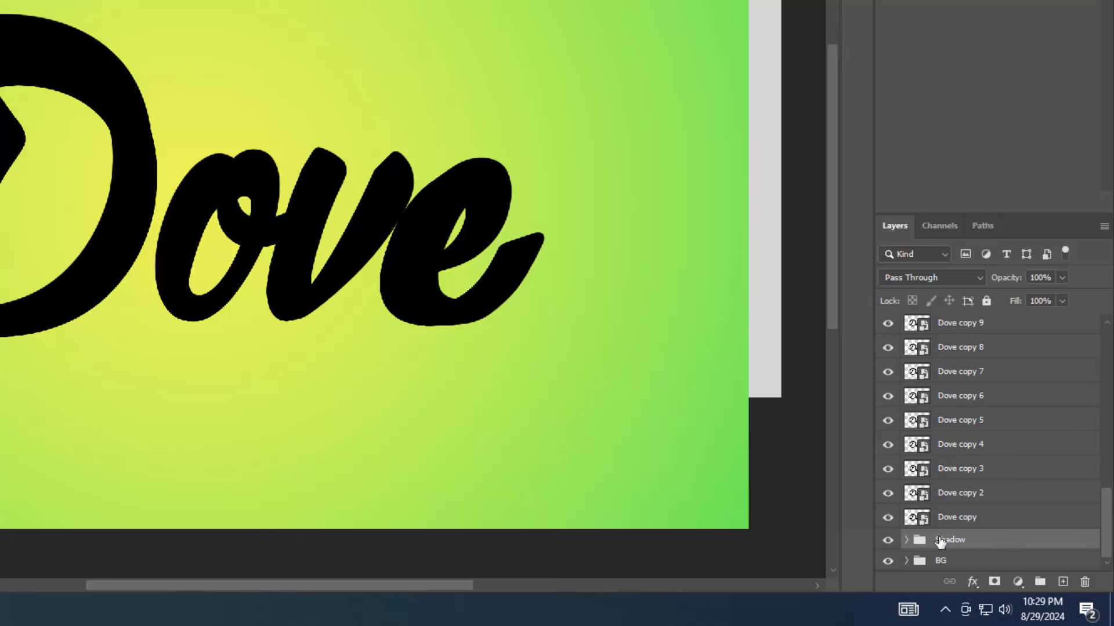
Group the layers from Dove copy through Dove copy 15 and name the group Border 0
click(969, 524)
scroll(1003, 373, up, 3)
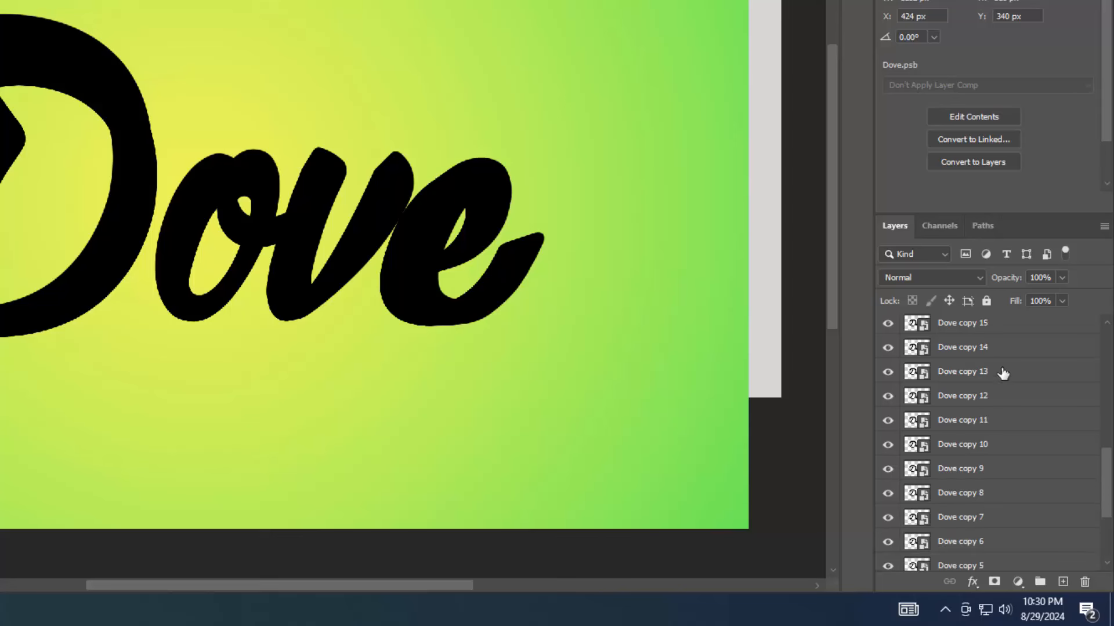
shift+click(989, 328)
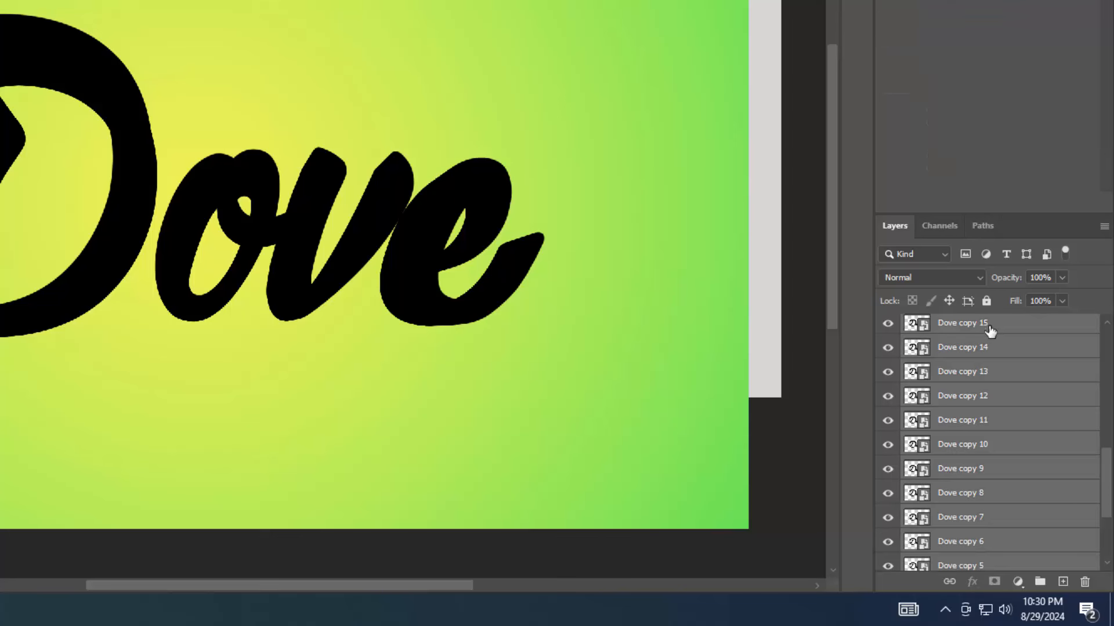
click(1039, 583)
double_click(948, 525)
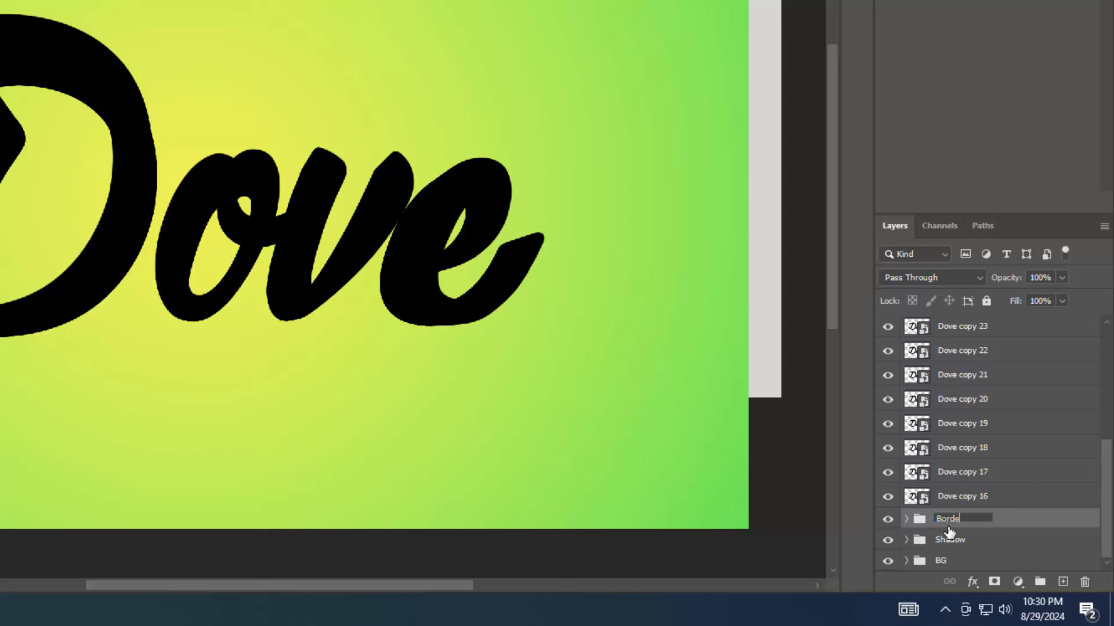
text(Border 0)
key(Return)
Group the layers from Dove copy 16 through Dove copy 32 and name the group Border 1
click(1009, 495)
scroll(1004, 415, up, 5)
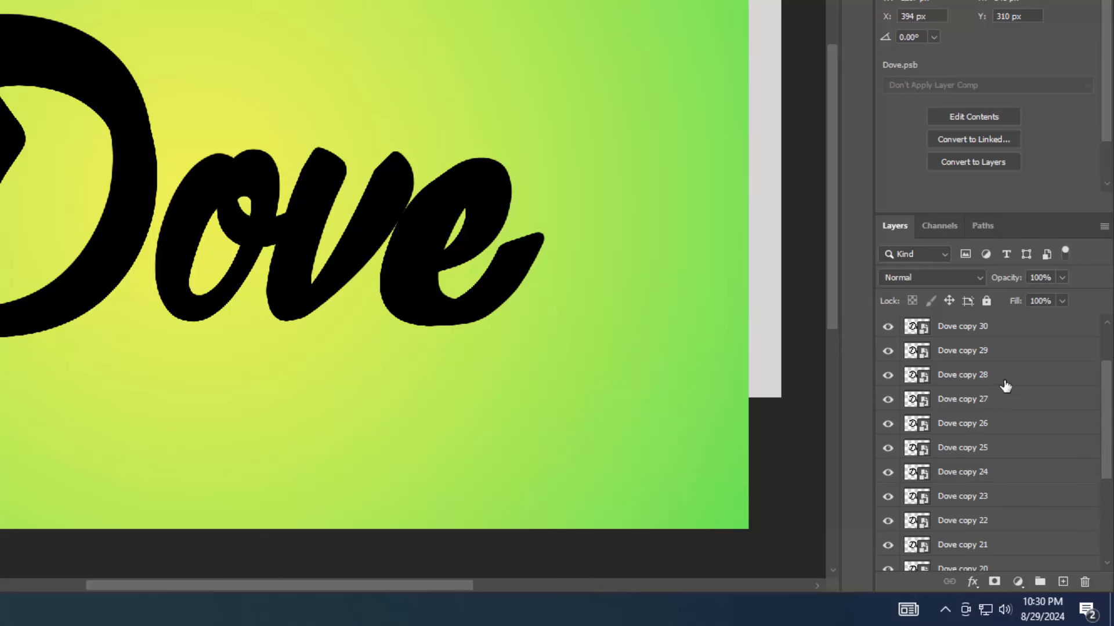
scroll(1004, 375, up, 1)
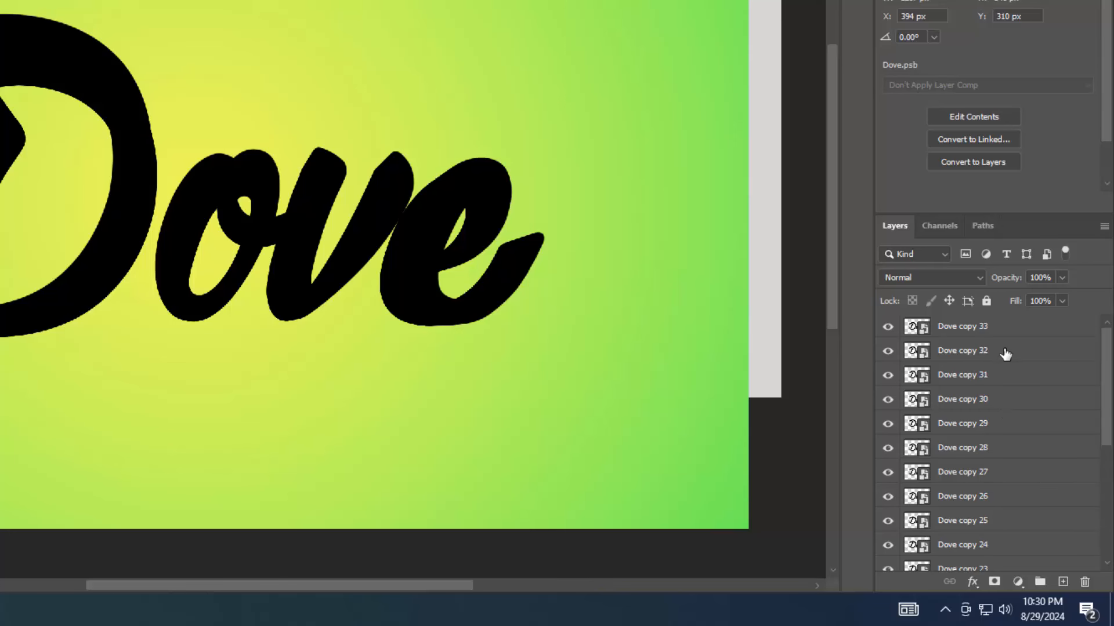
shift+click(1005, 355)
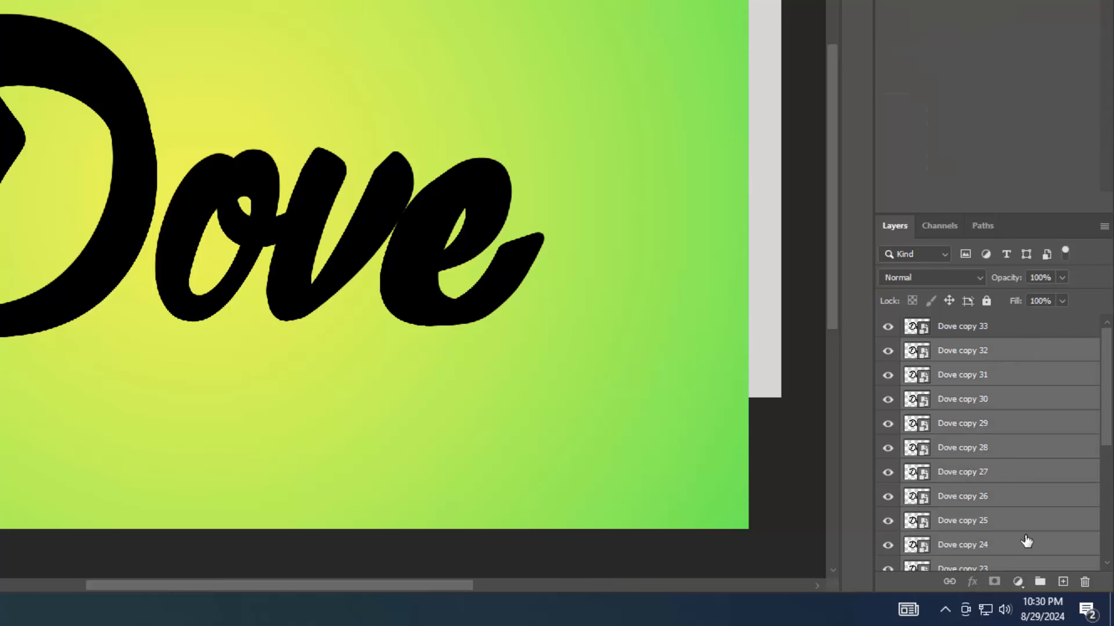
click(1040, 581)
double_click(959, 350)
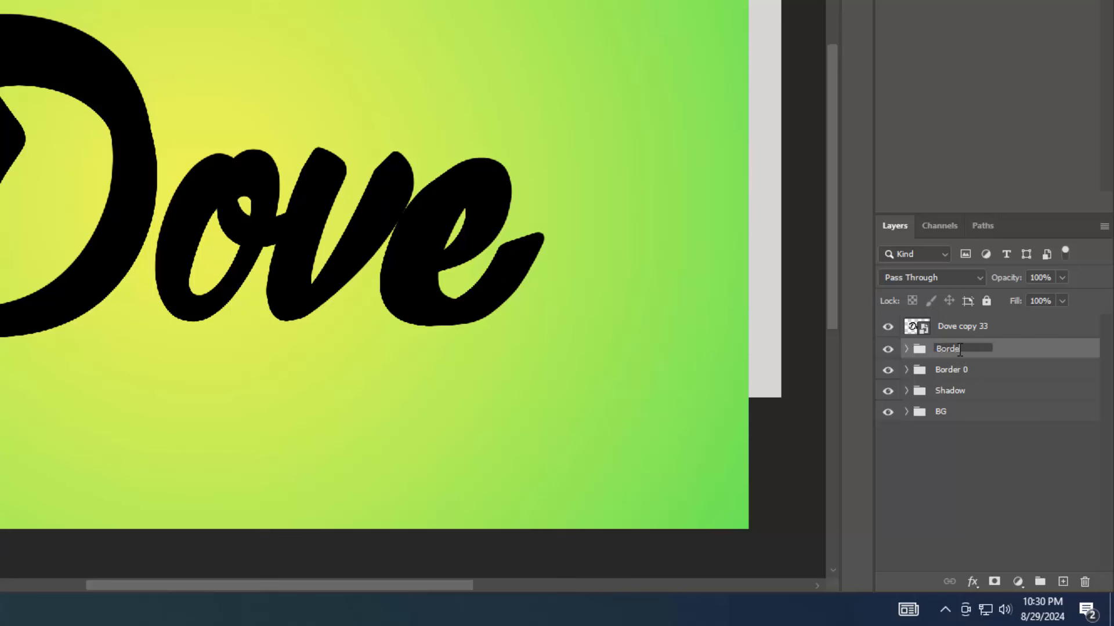
text(Border 1)
key(Return)
Put Dove copy 33 into its own group, name both the group and the layer TOP, and collapse the group
click(968, 337)
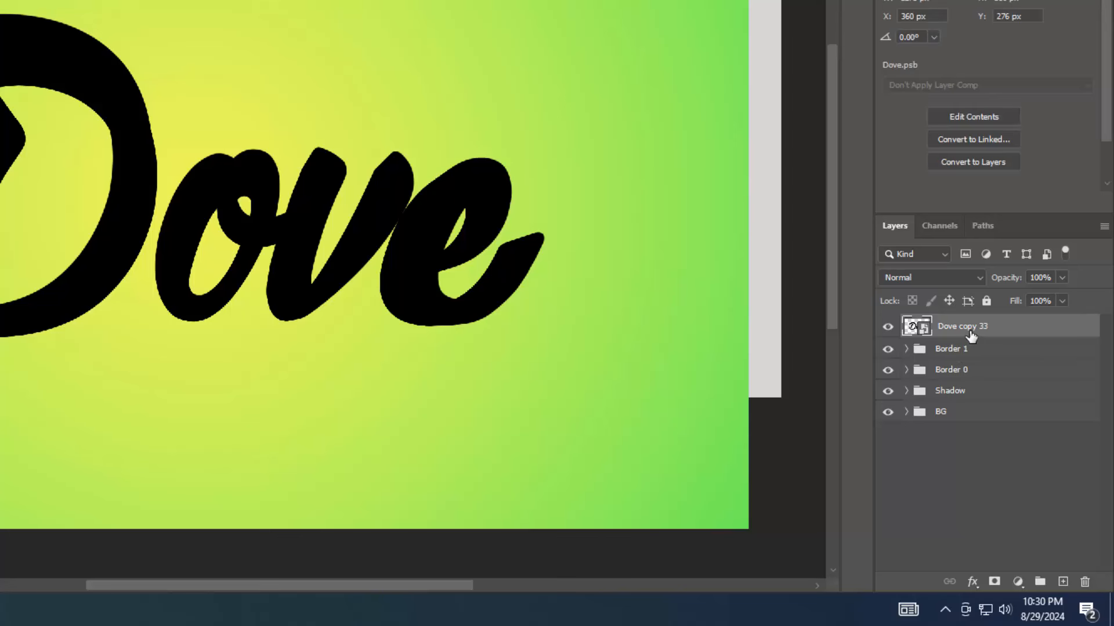
click(1040, 581)
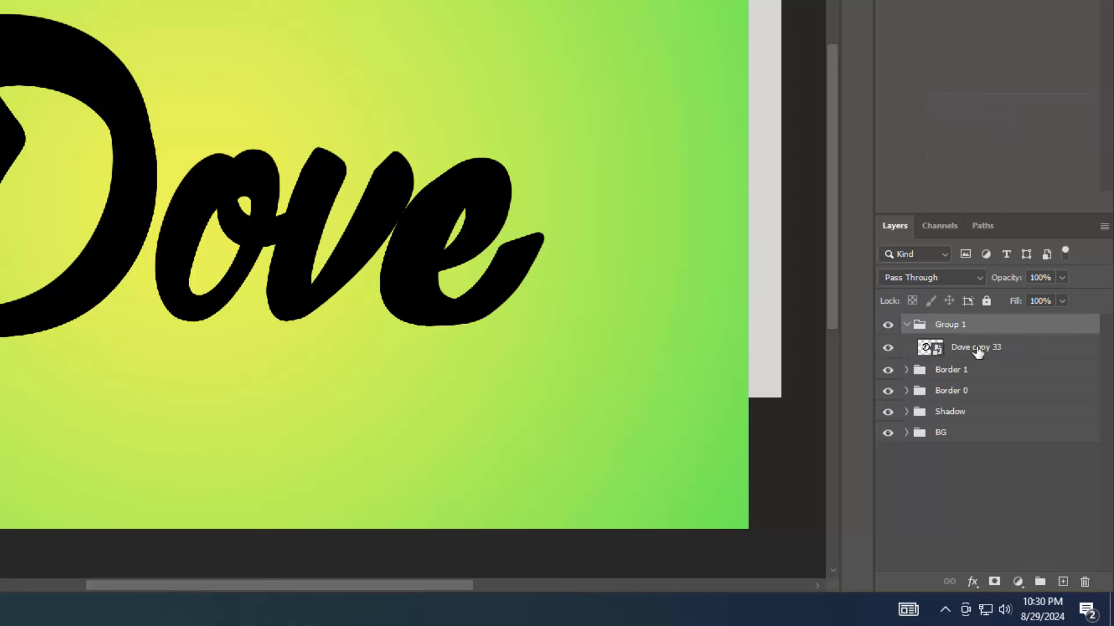
double_click(957, 337)
text(TOP)
key(Return)
double_click(958, 348)
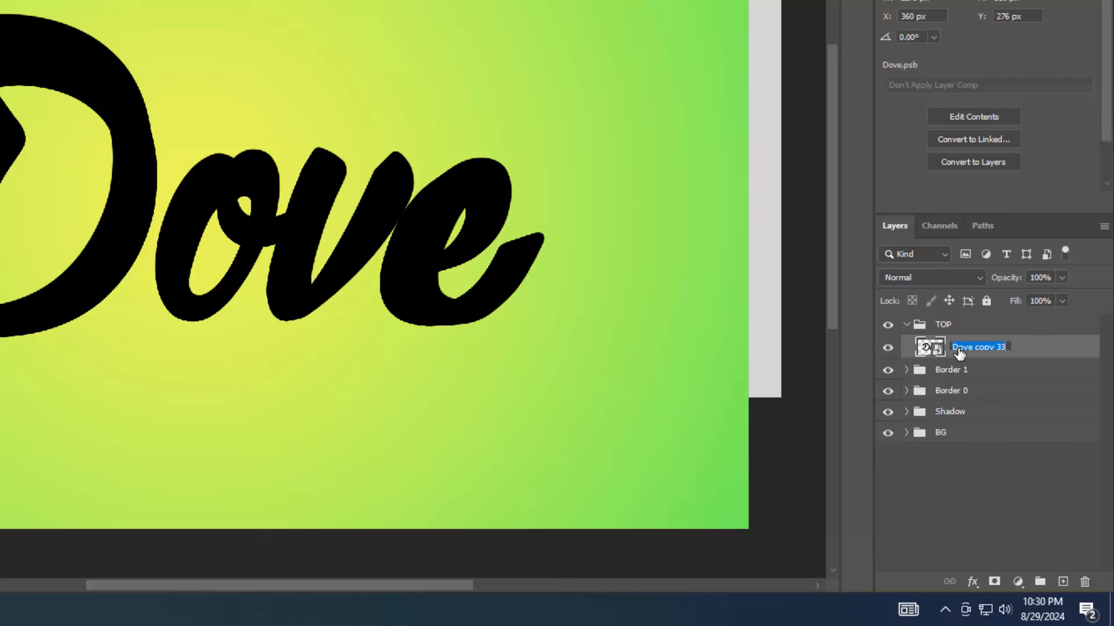
text(TOP)
key(Return)
click(906, 324)
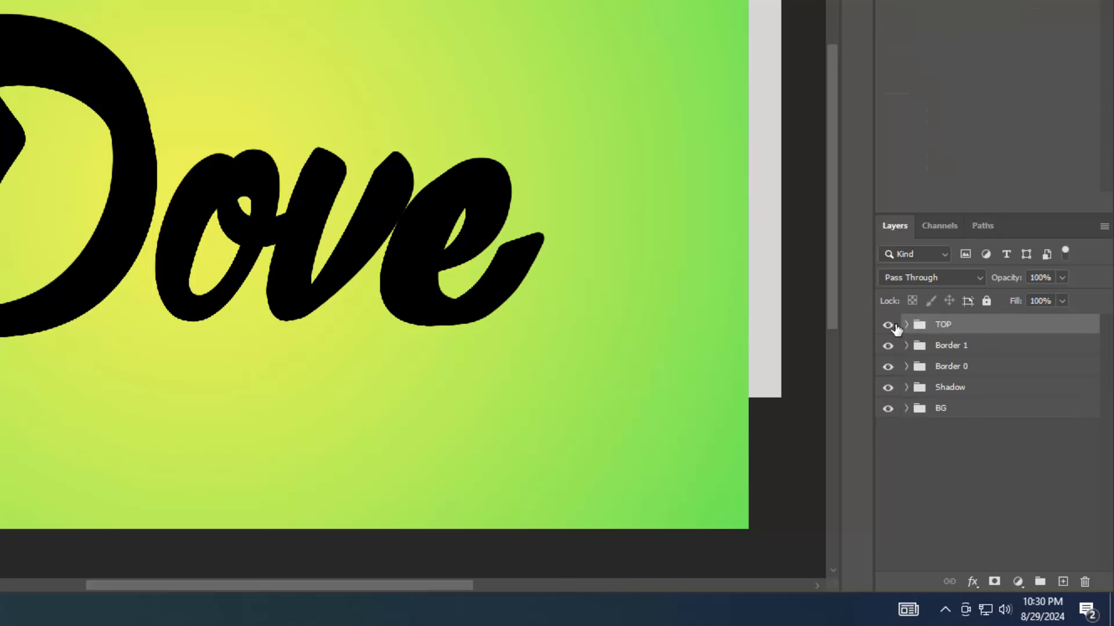
Hide the TOP, Border 1 and Border 0 groups, and set the Shadow layer's fill opacity to 0% in its blending options
drag(895, 328, 888, 384)
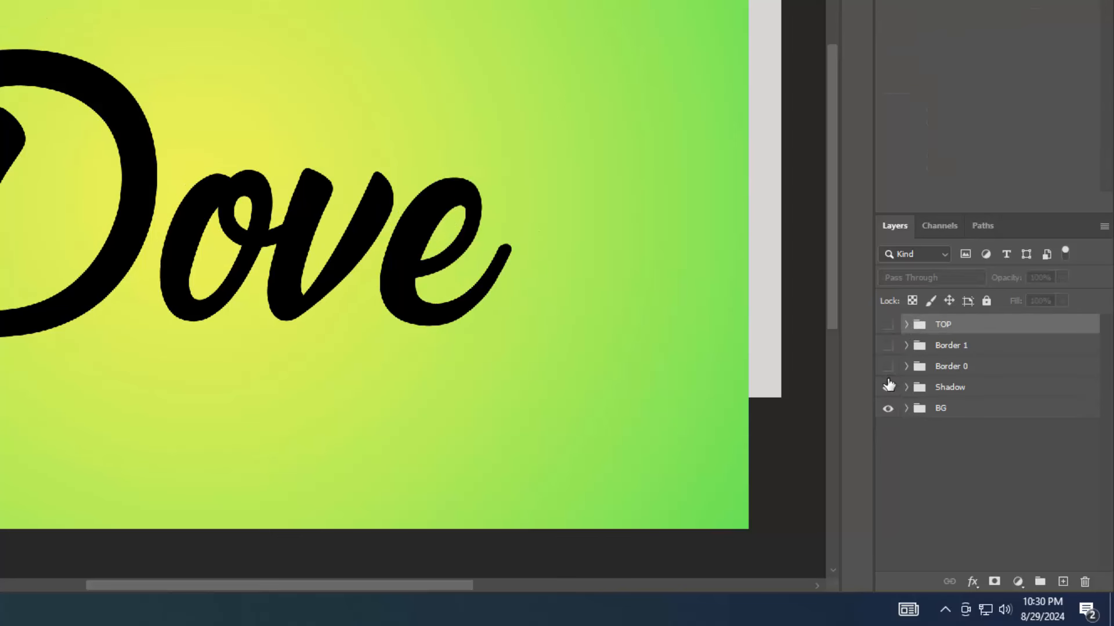
click(905, 388)
click(994, 416)
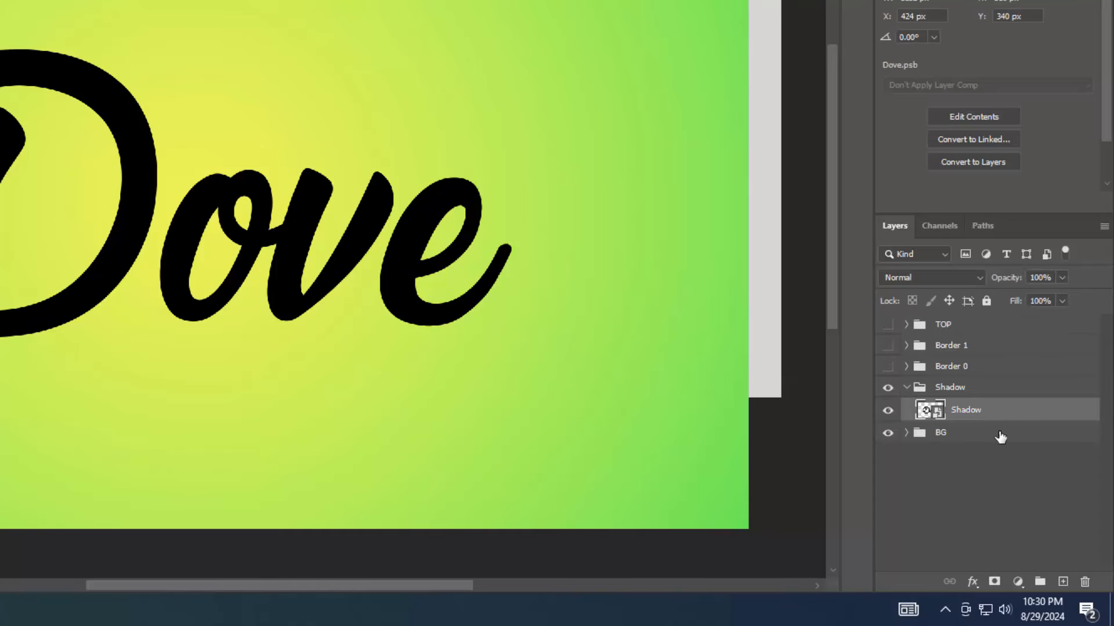
click(973, 582)
click(978, 569)
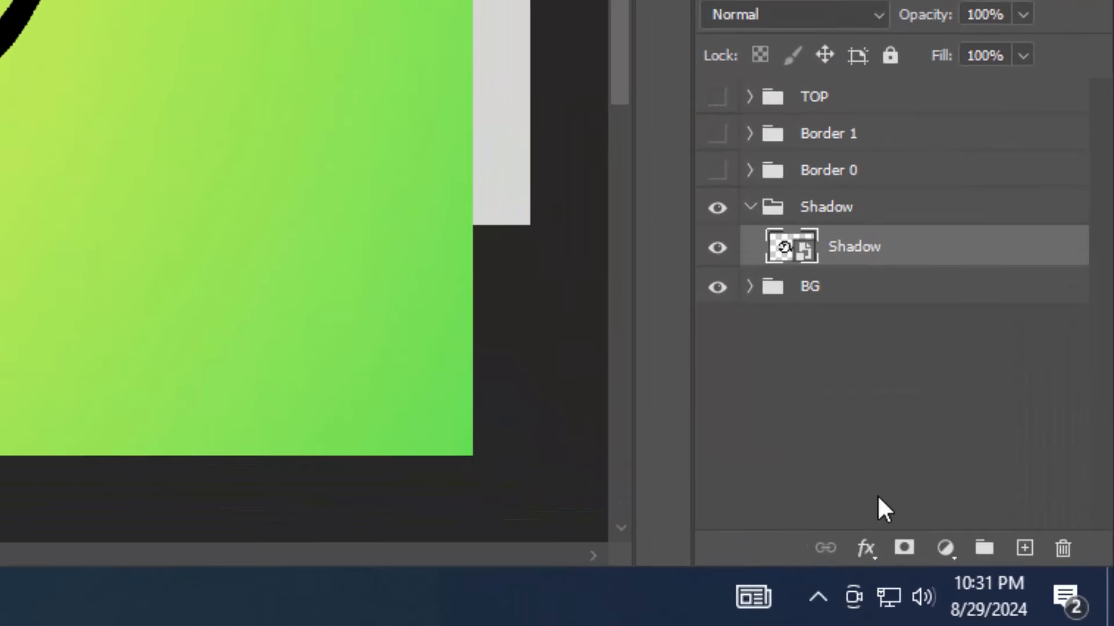
click(865, 549)
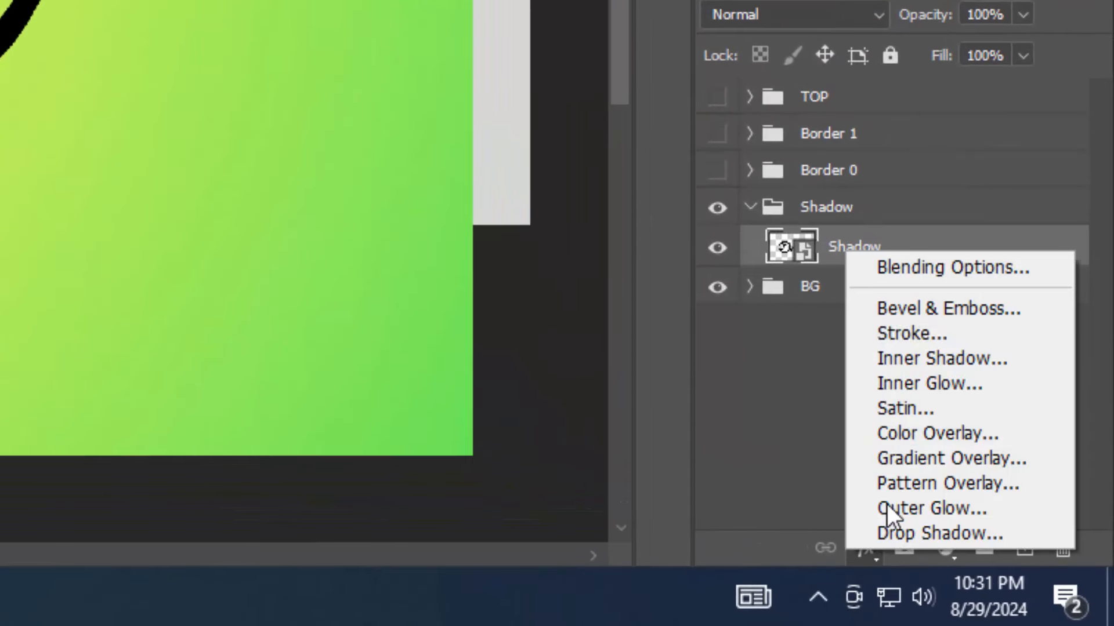
click(913, 270)
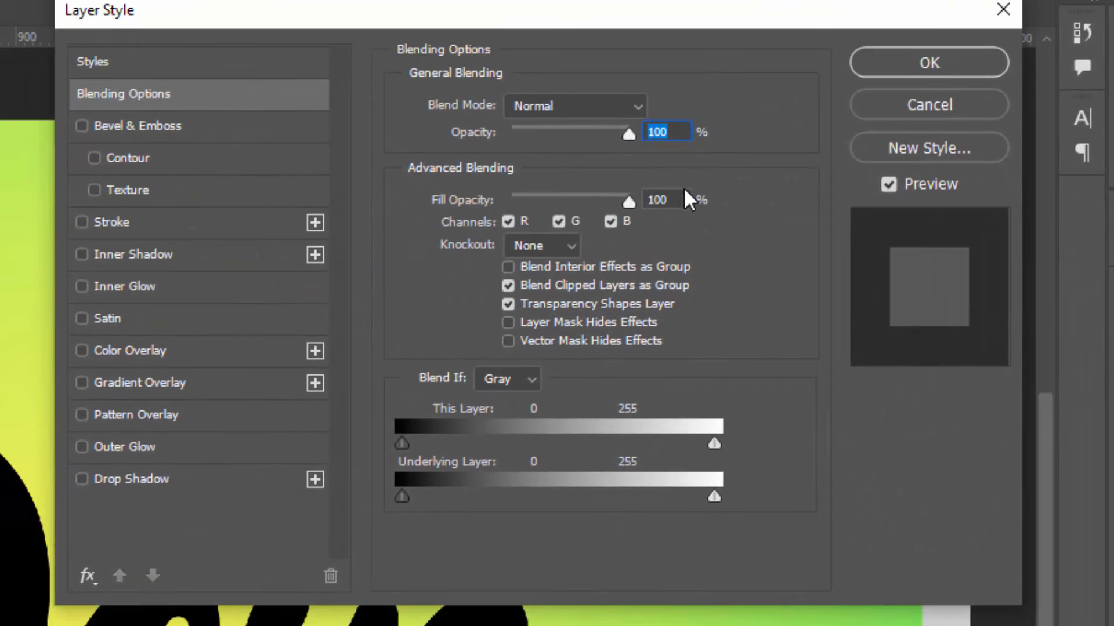
click(667, 199)
text(0)
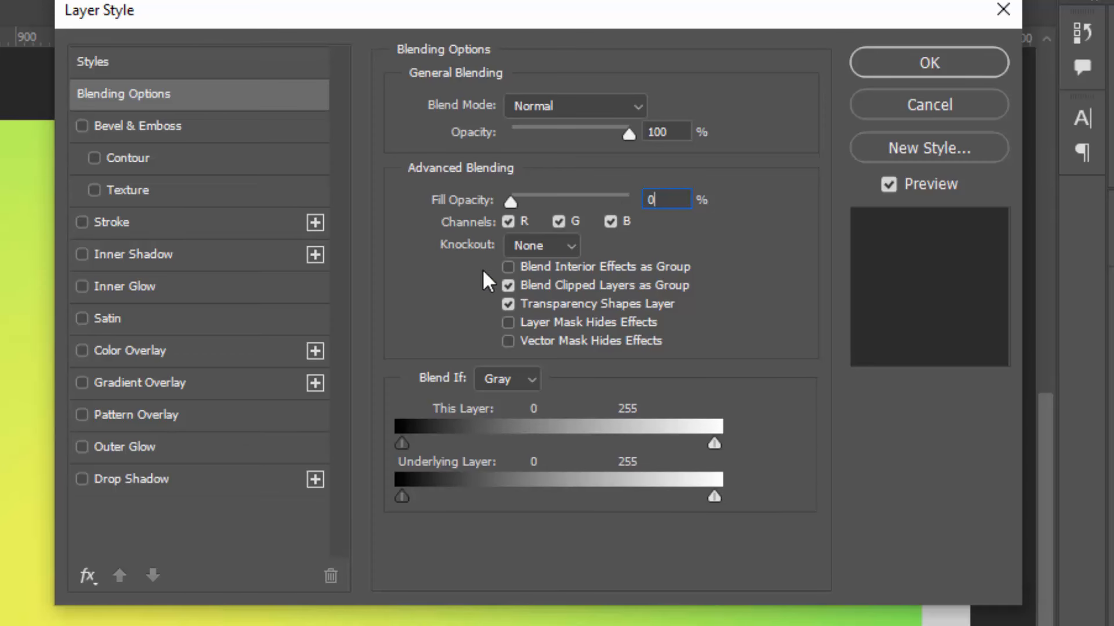
Add a drop shadow to the Shadow layer and set its colour to 405a15
click(177, 481)
click(650, 109)
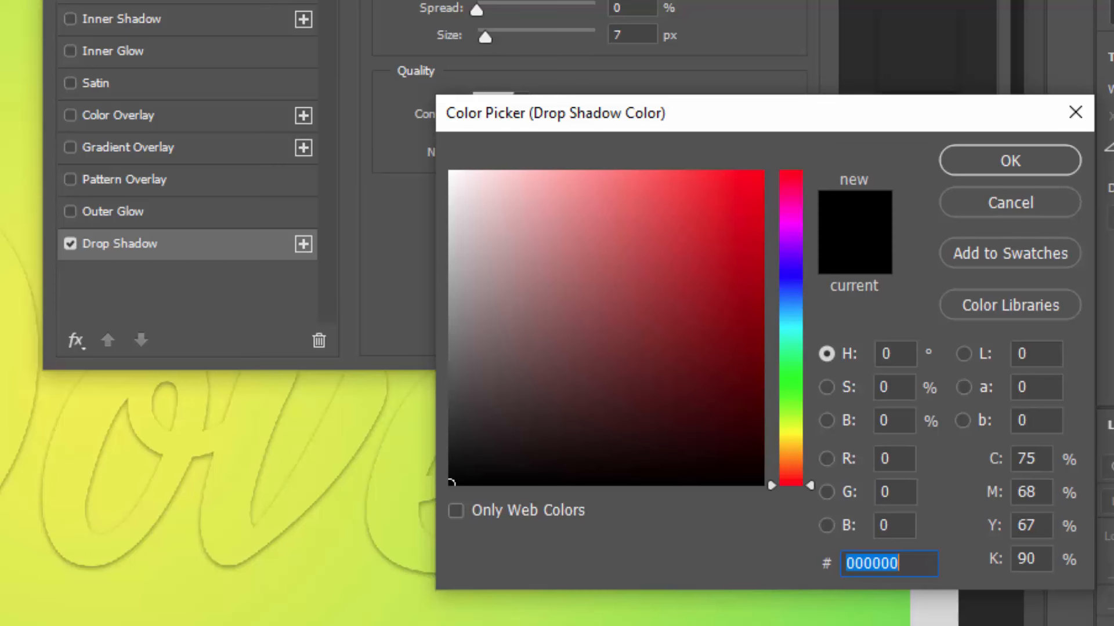
text(405)
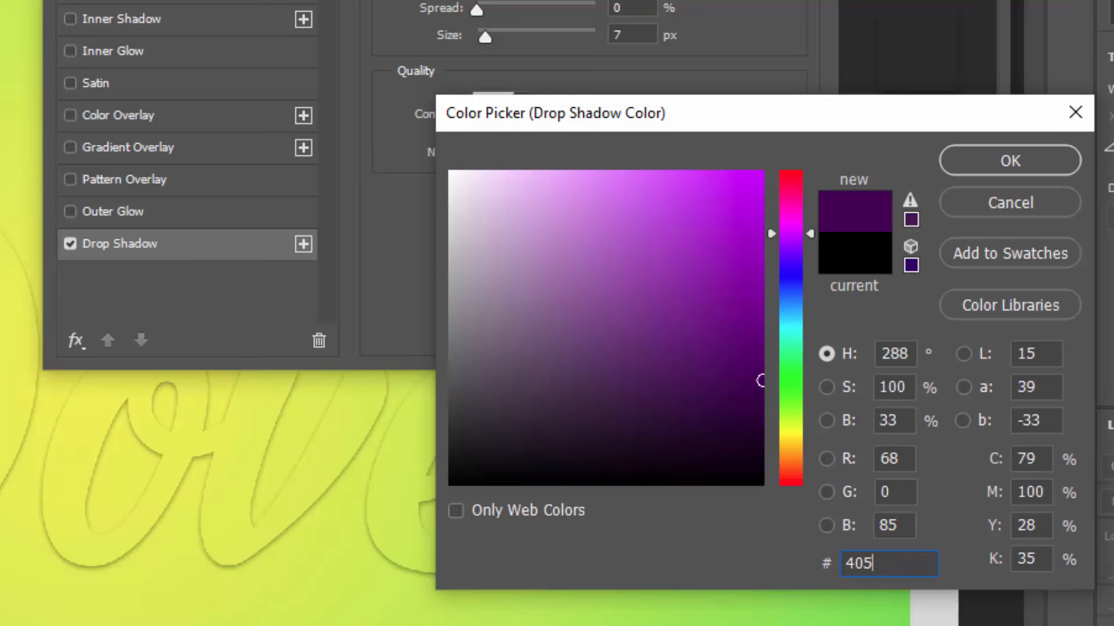
text(a15)
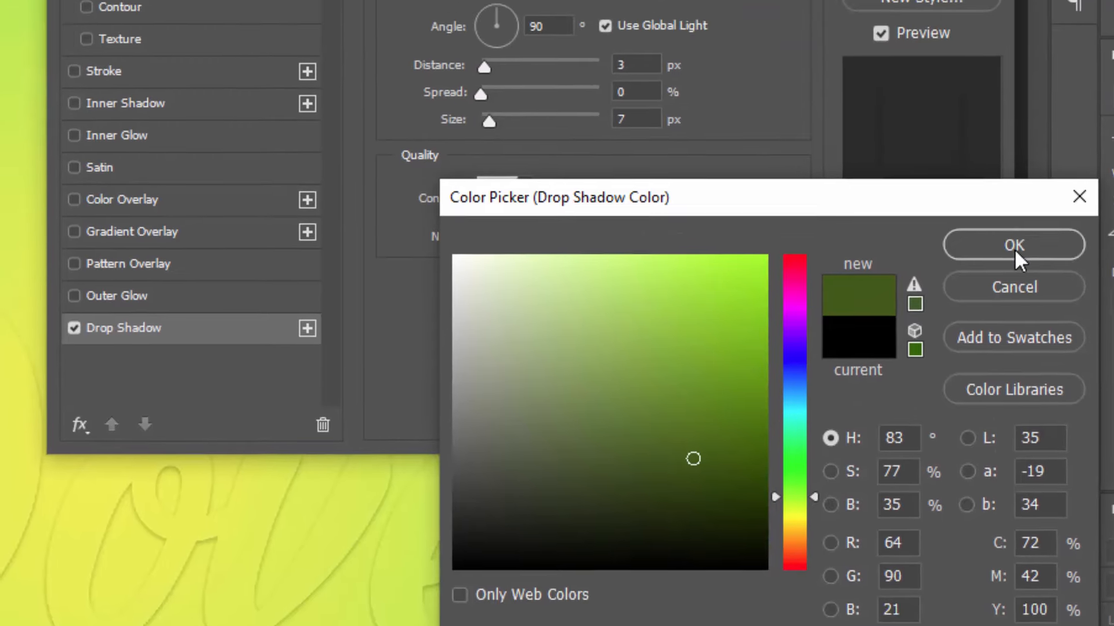
key(Return)
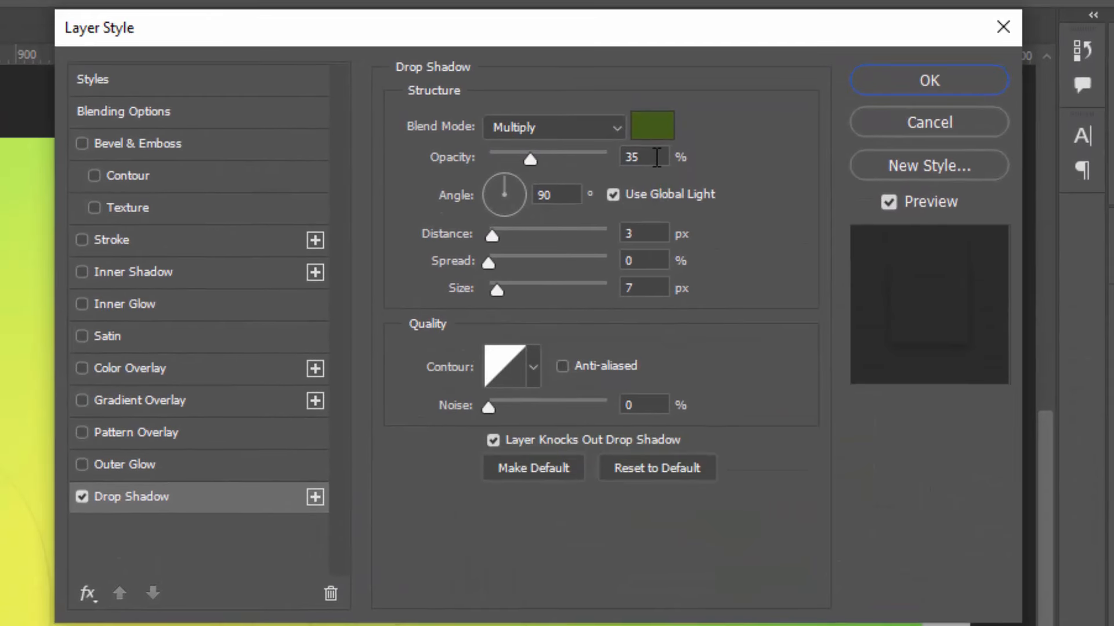
Set the drop shadow to 84% opacity, 5 px distance and 12 px size, with global light off and the contour anti-aliased
text(84)
click(613, 194)
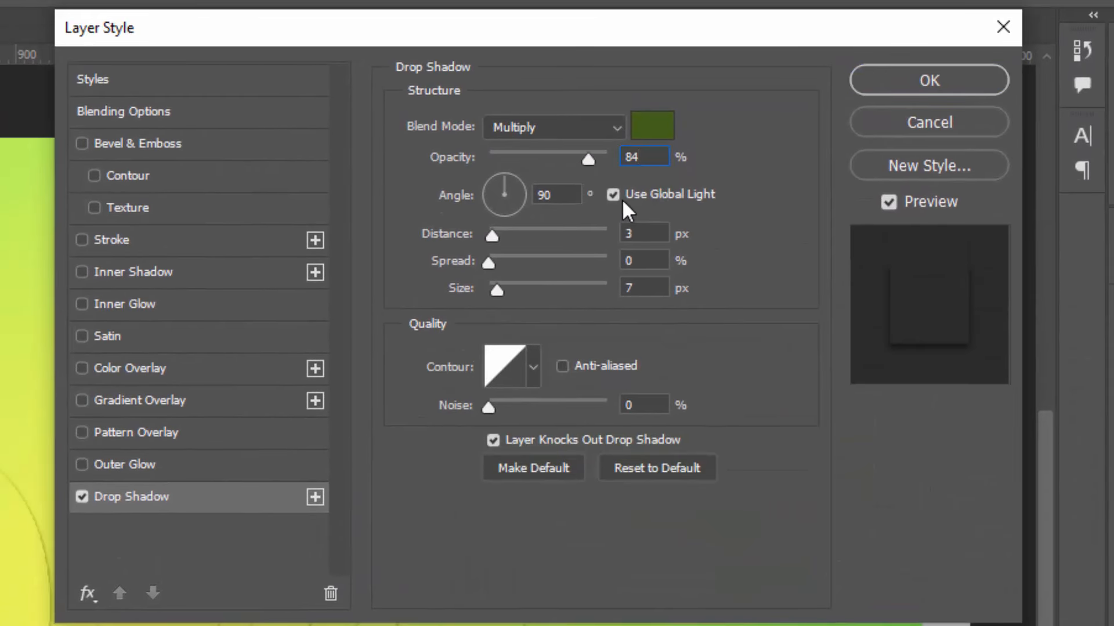
click(626, 233)
text(5)
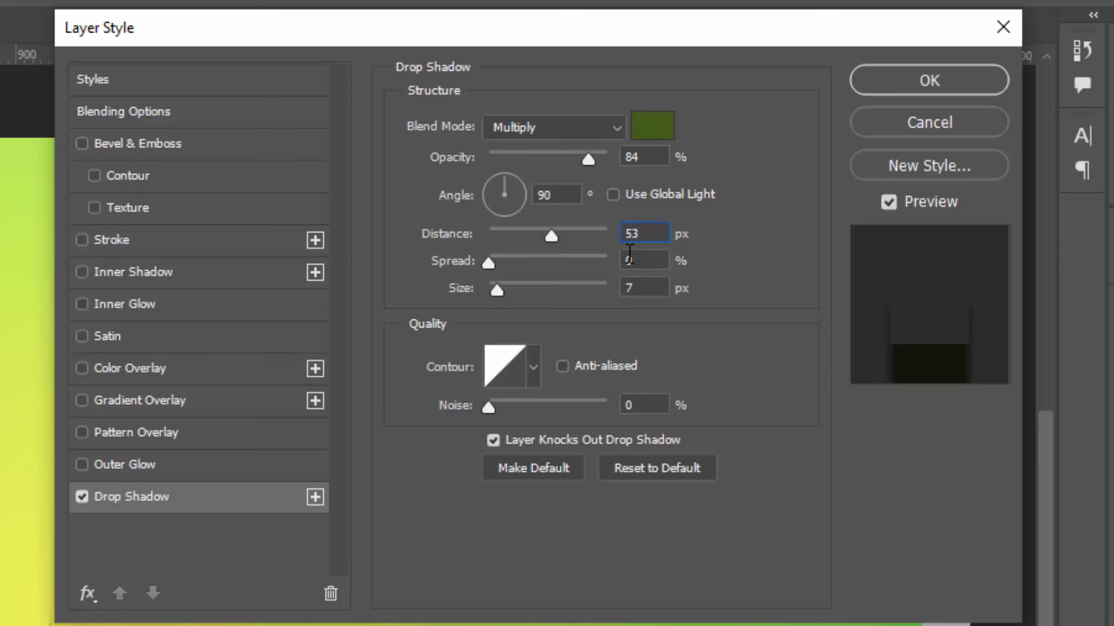
key(Delete)
click(656, 290)
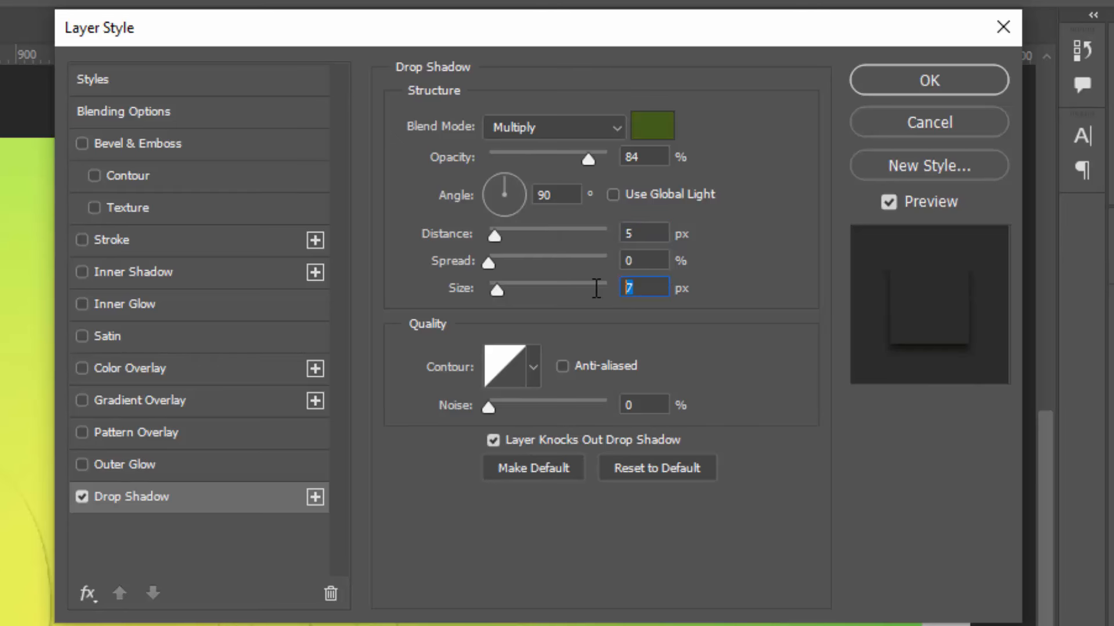
text(12)
click(562, 366)
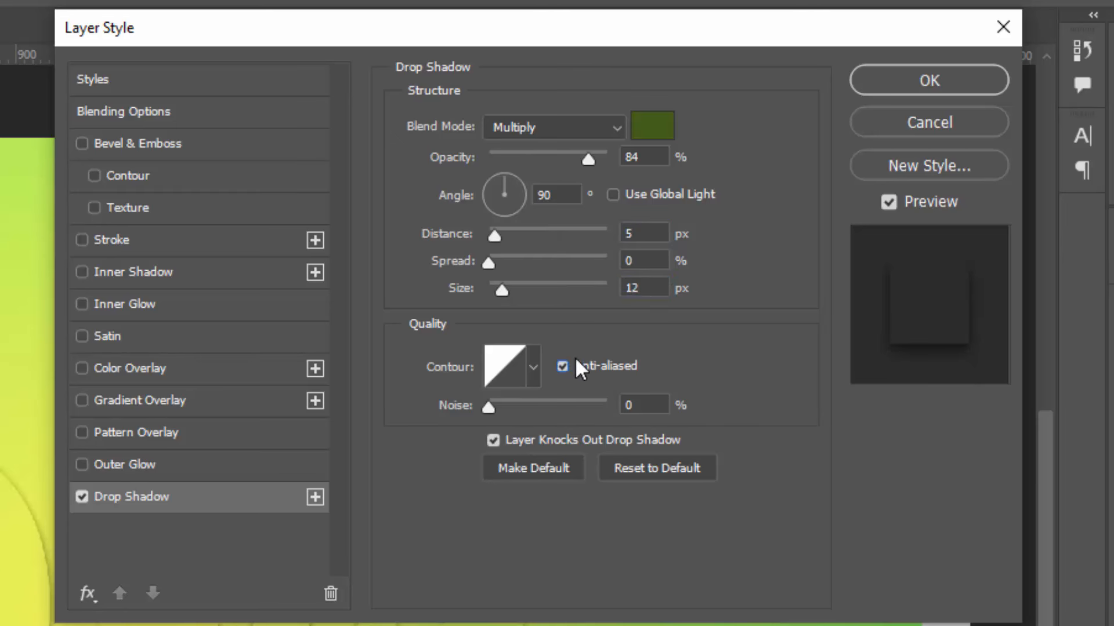
Add a second drop shadow to the Shadow layer with 77% opacity, 18 px distance and 35 px size
click(315, 497)
click(240, 540)
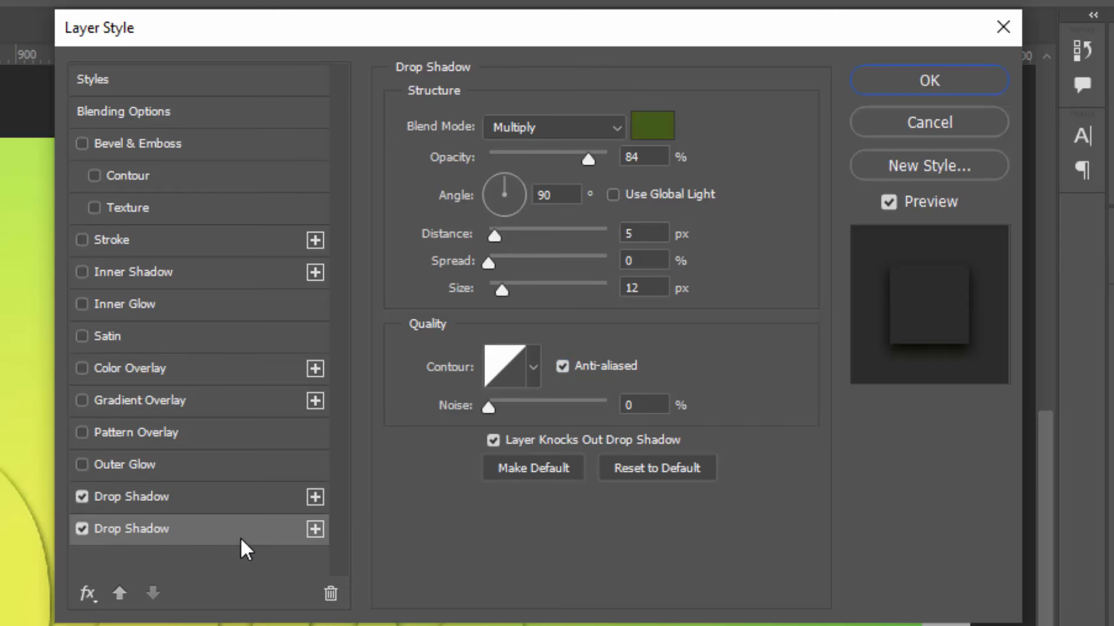
drag(661, 156, 617, 163)
text(77)
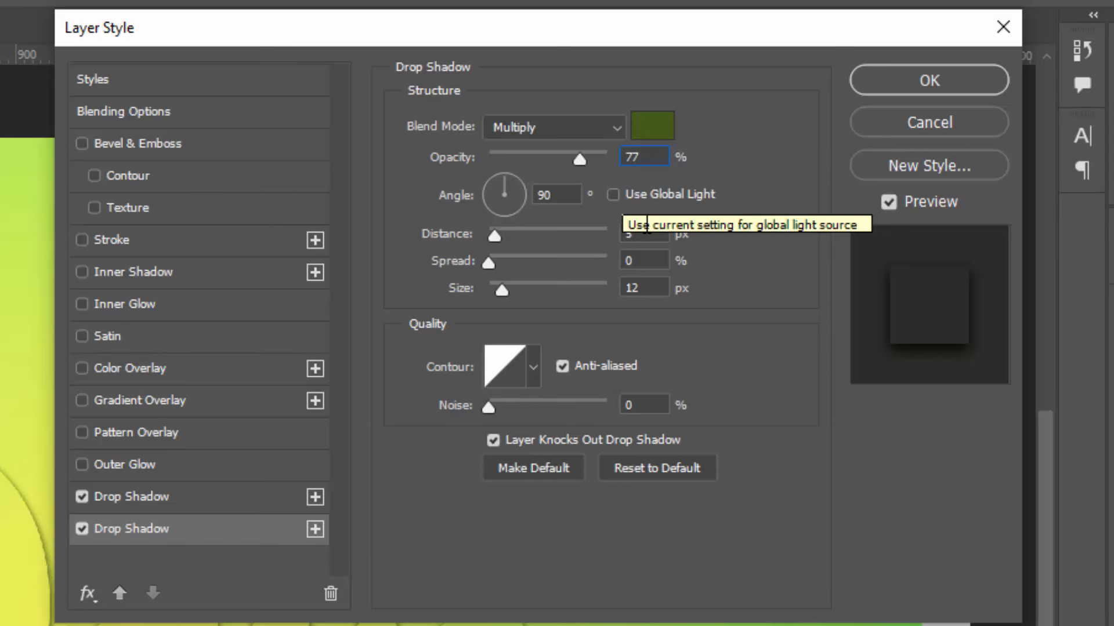
click(638, 233)
text(18)
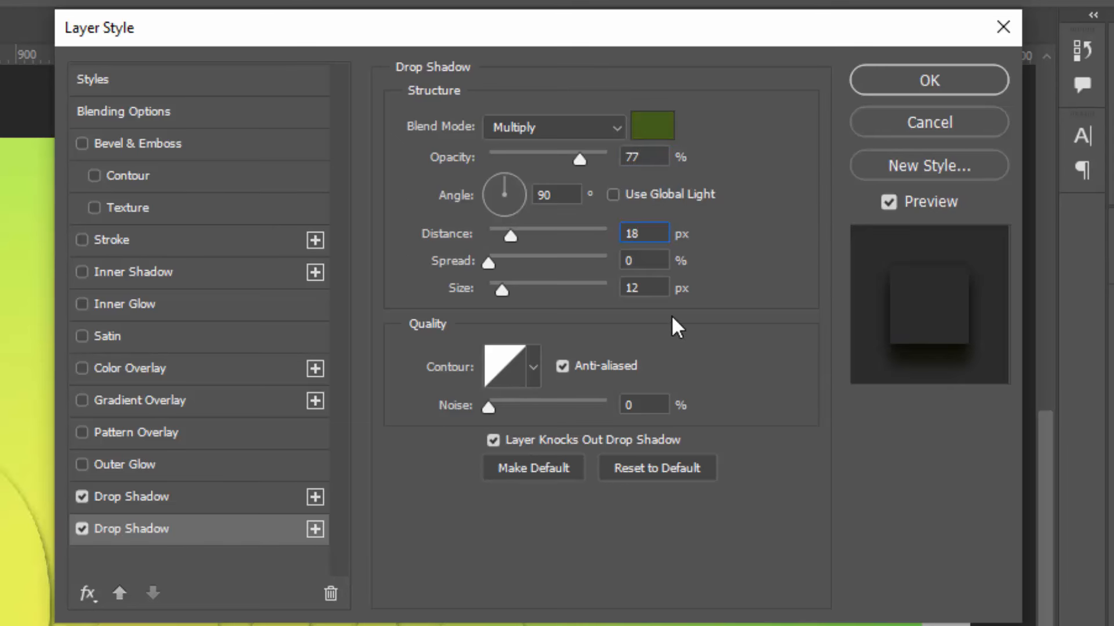
click(638, 288)
text(35)
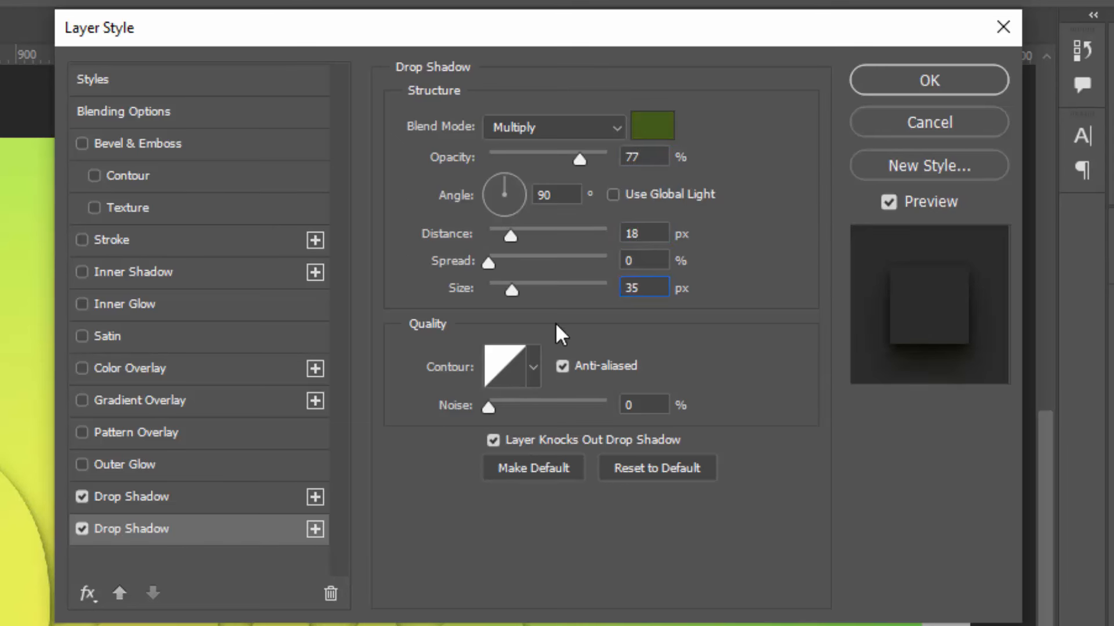
Add a third drop shadow to the Shadow layer with 72% opacity, 41 px distance and 73 px size
click(315, 529)
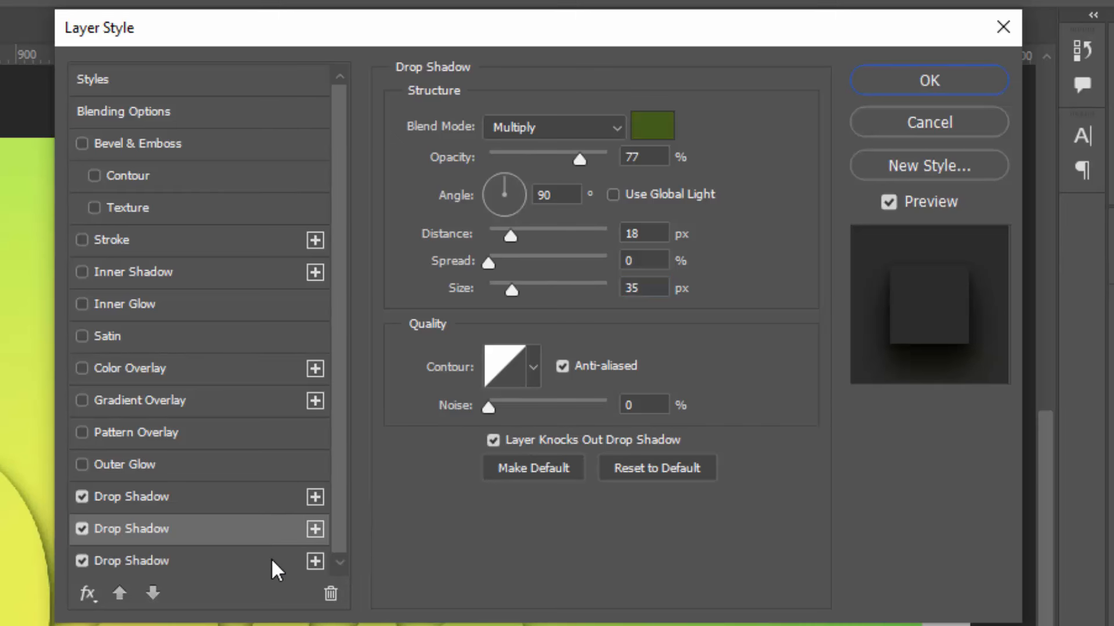
click(639, 164)
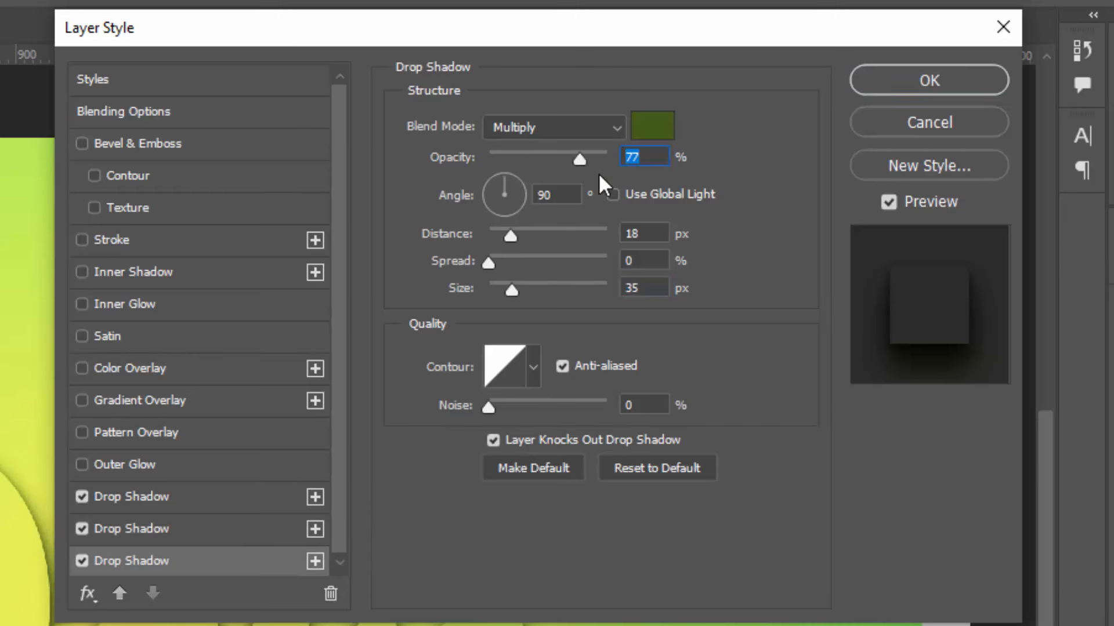
text(72)
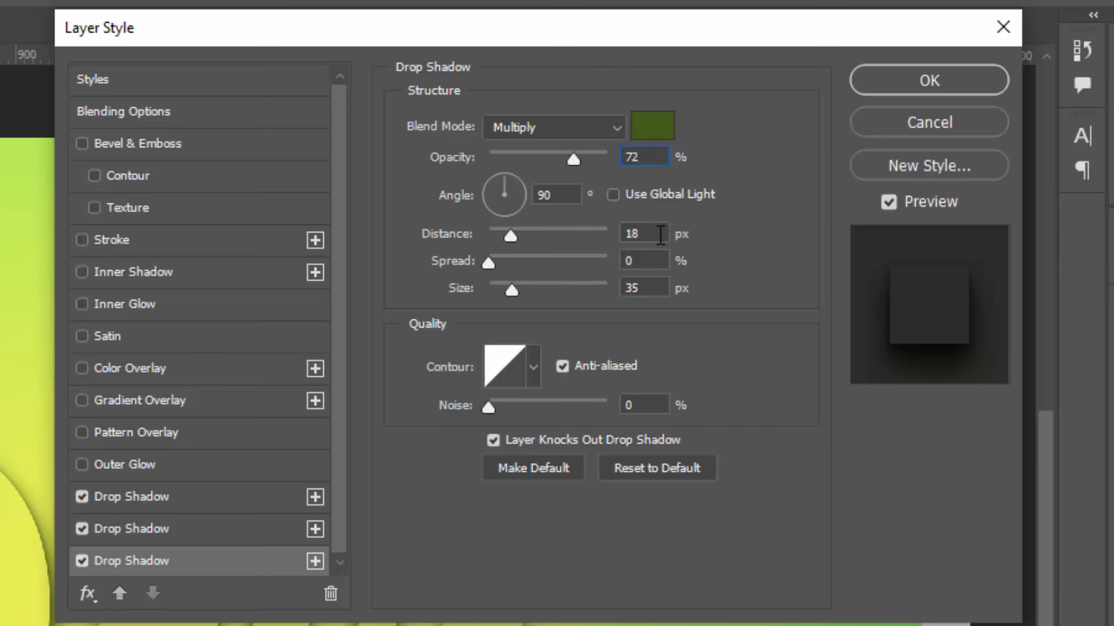
click(660, 235)
text(41)
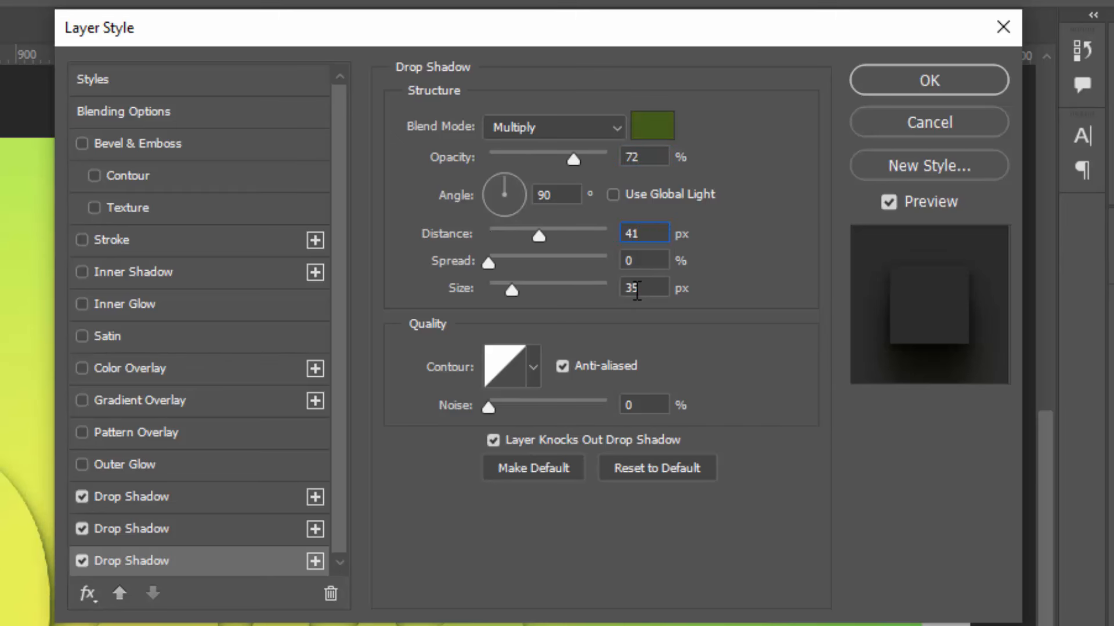
click(636, 290)
text(73)
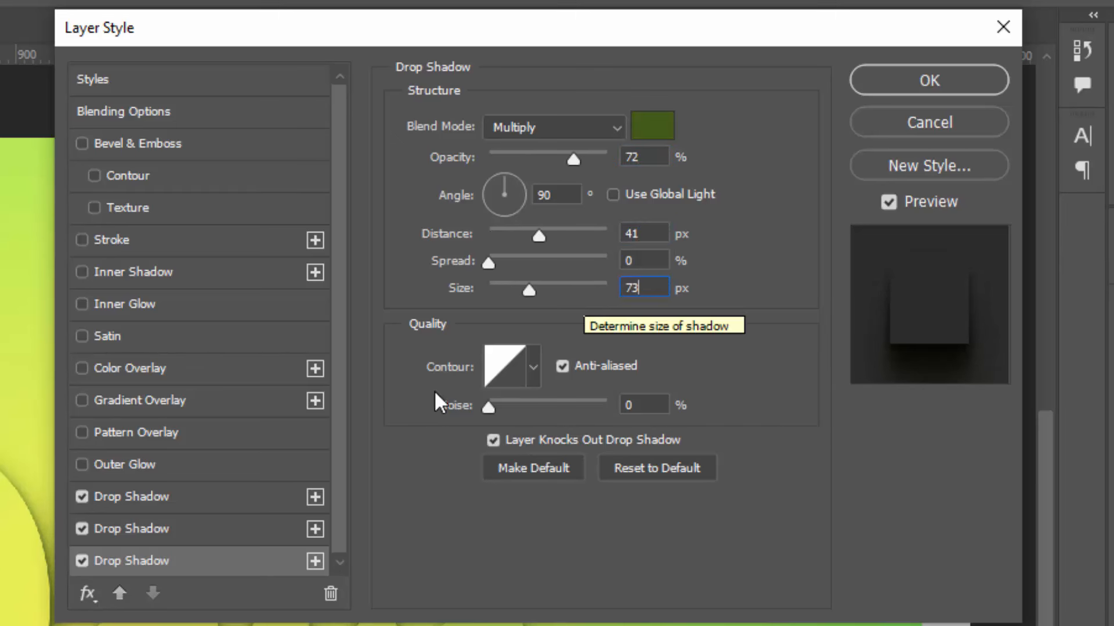
Add a fourth drop shadow to the Shadow layer with 27% opacity, 68 px distance and 109 px size
click(315, 561)
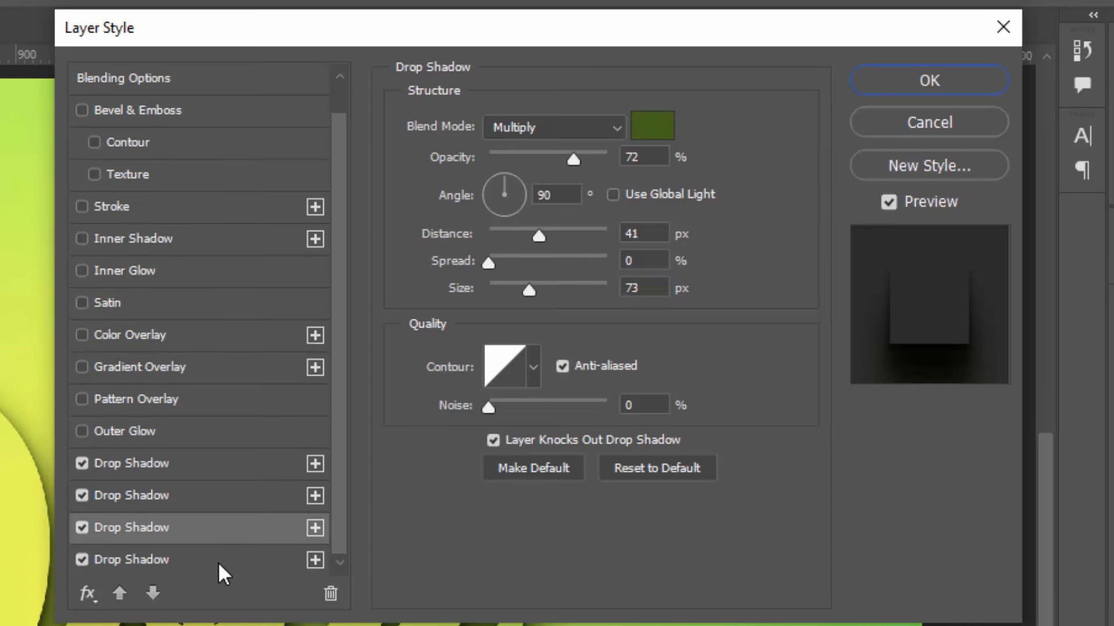
click(220, 563)
click(664, 158)
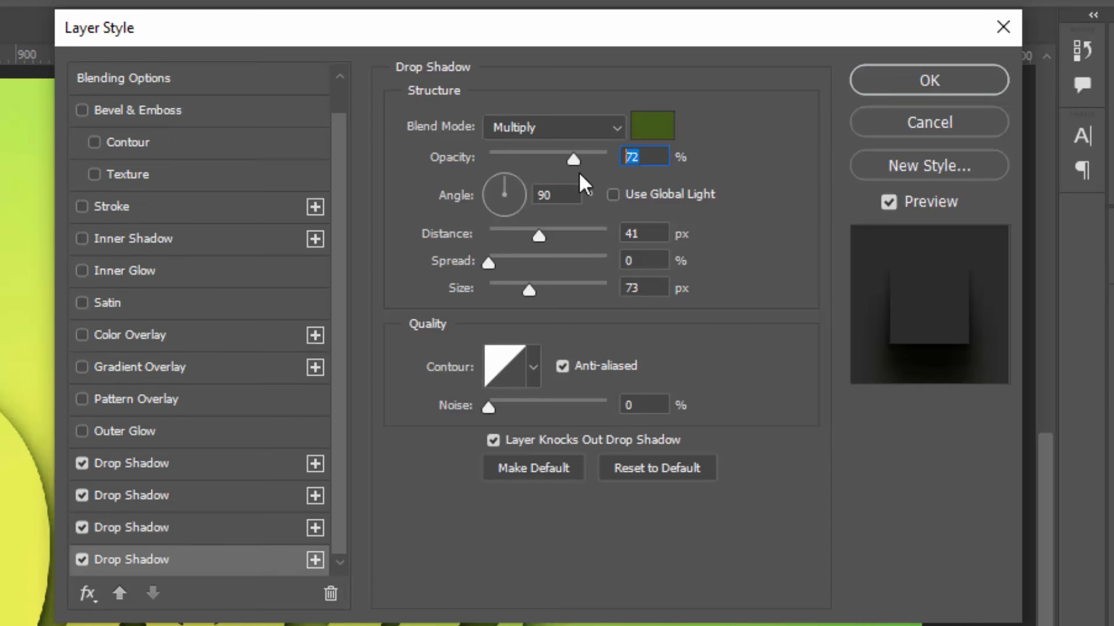
text(27)
double_click(632, 235)
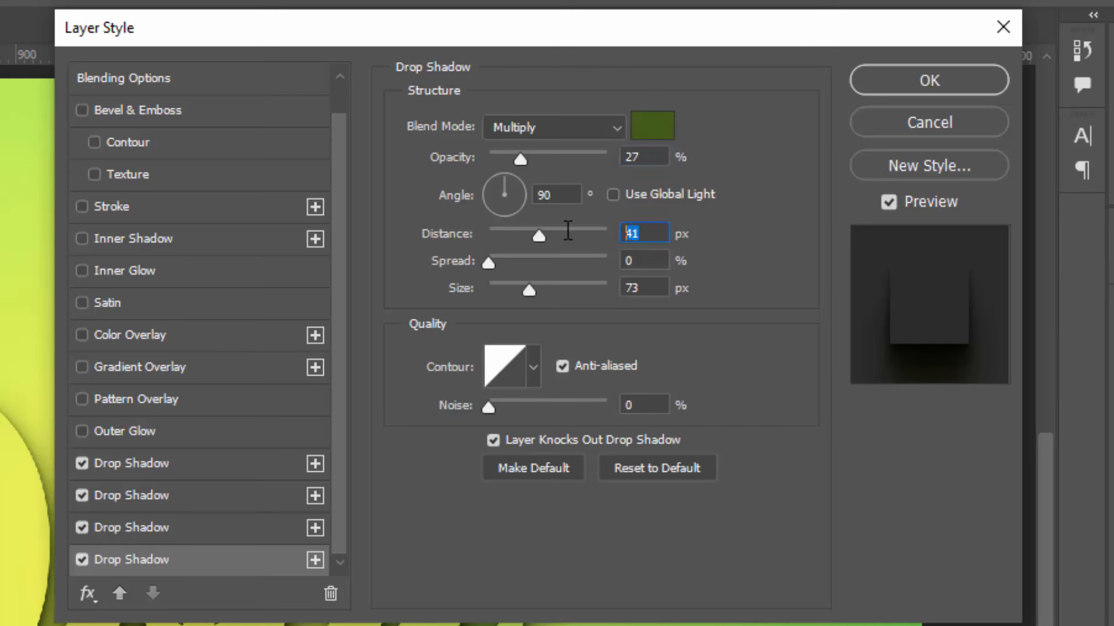
text(68)
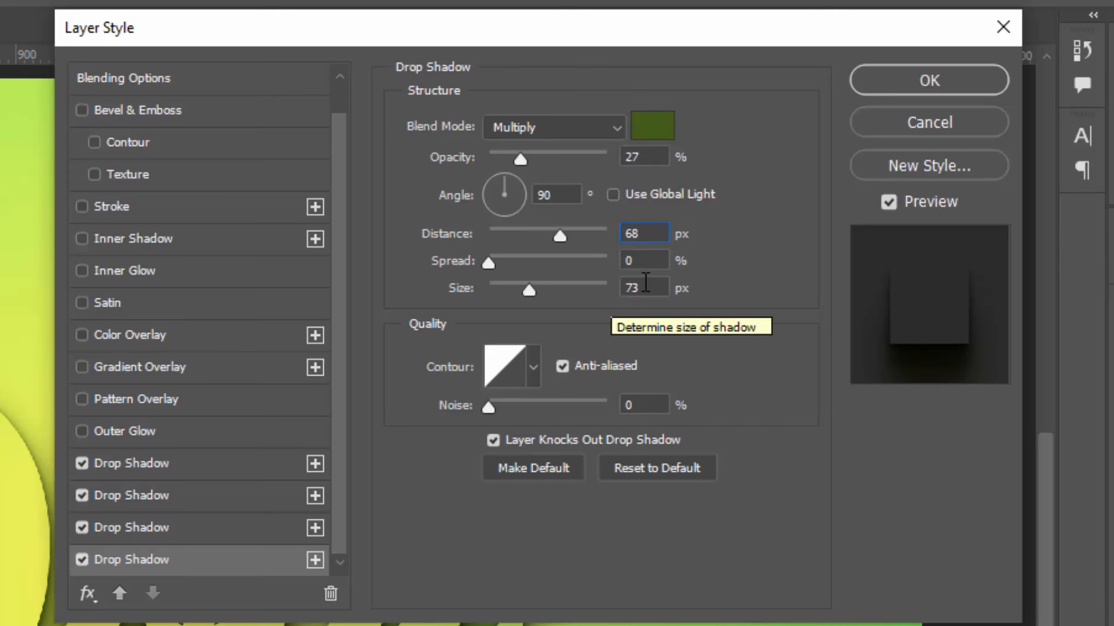
key(Tab)
key(Tab)
text(109)
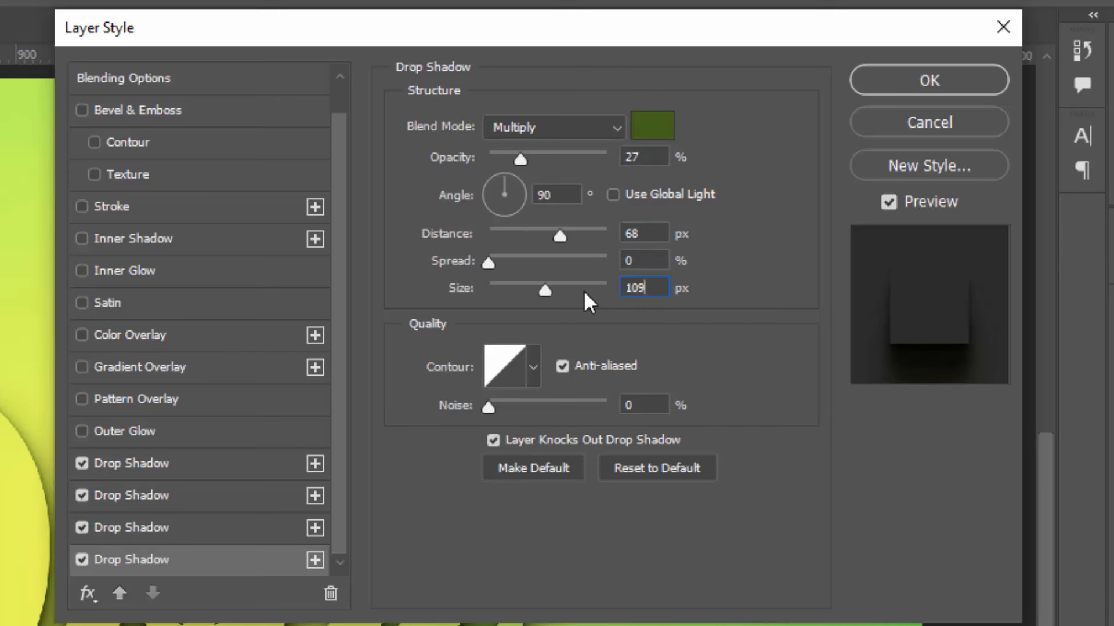
Add a fifth drop shadow with 26% opacity, 100 px distance and 120 px size, and apply the Shadow layer's style
click(315, 560)
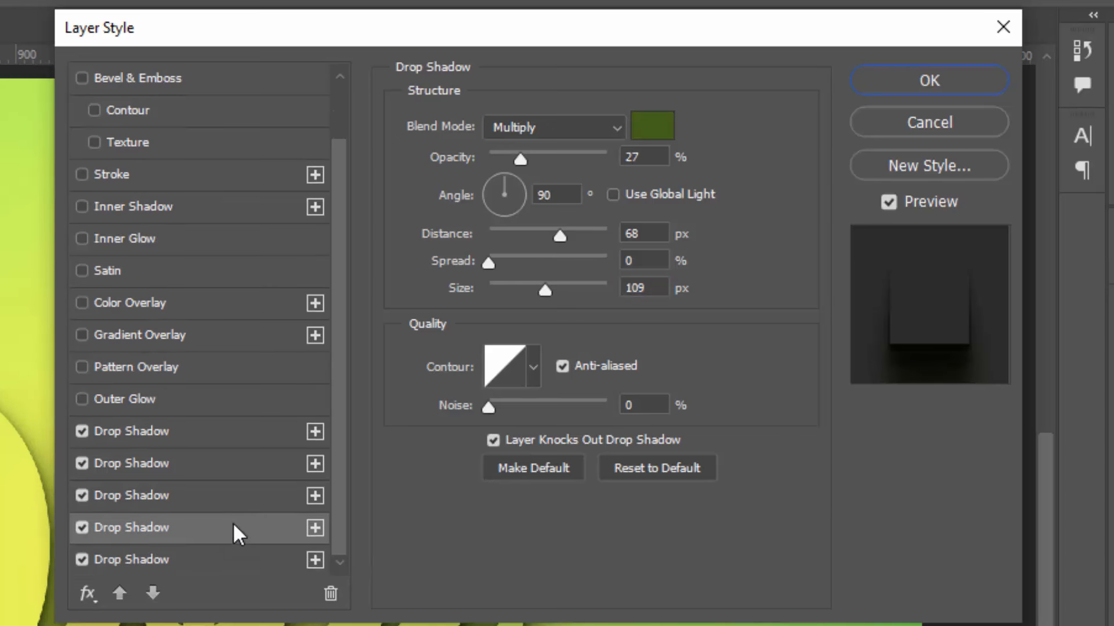
click(638, 157)
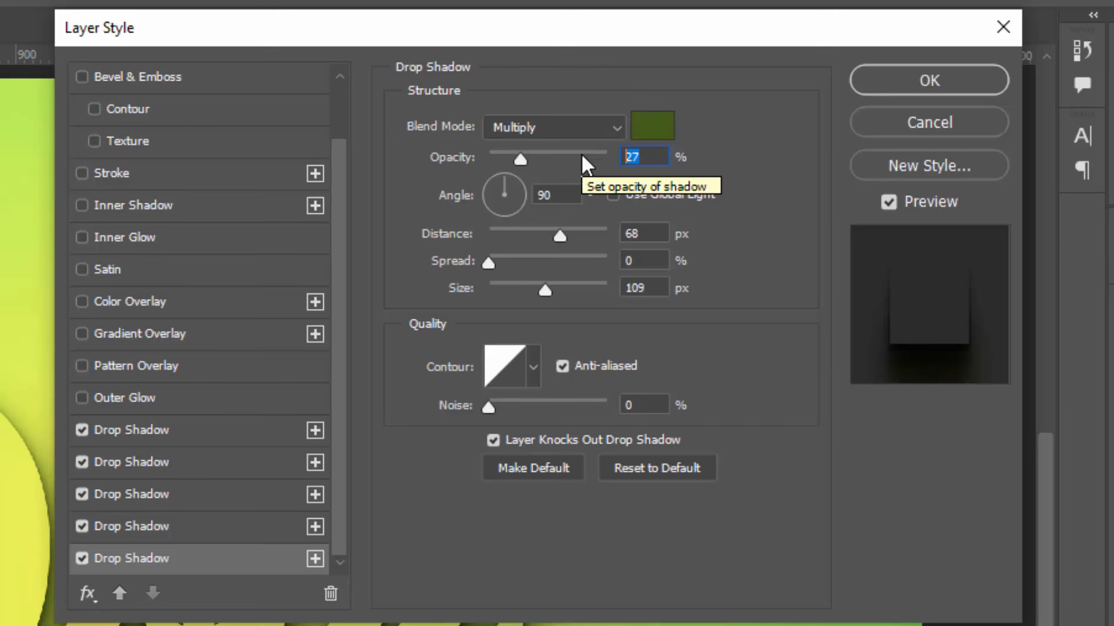
text(26)
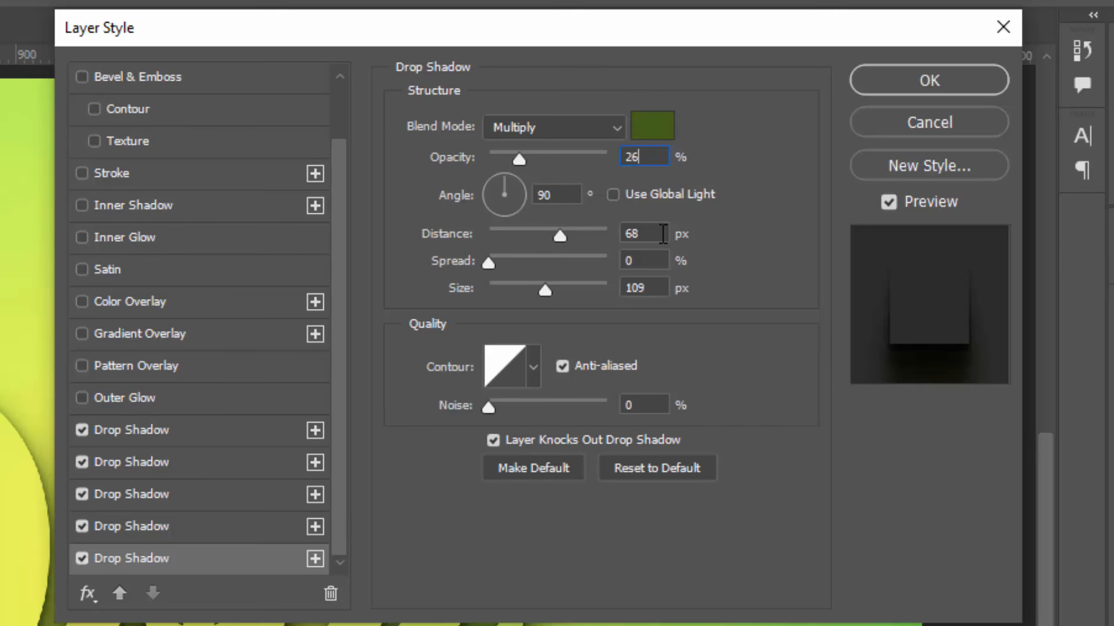
click(661, 233)
text(100)
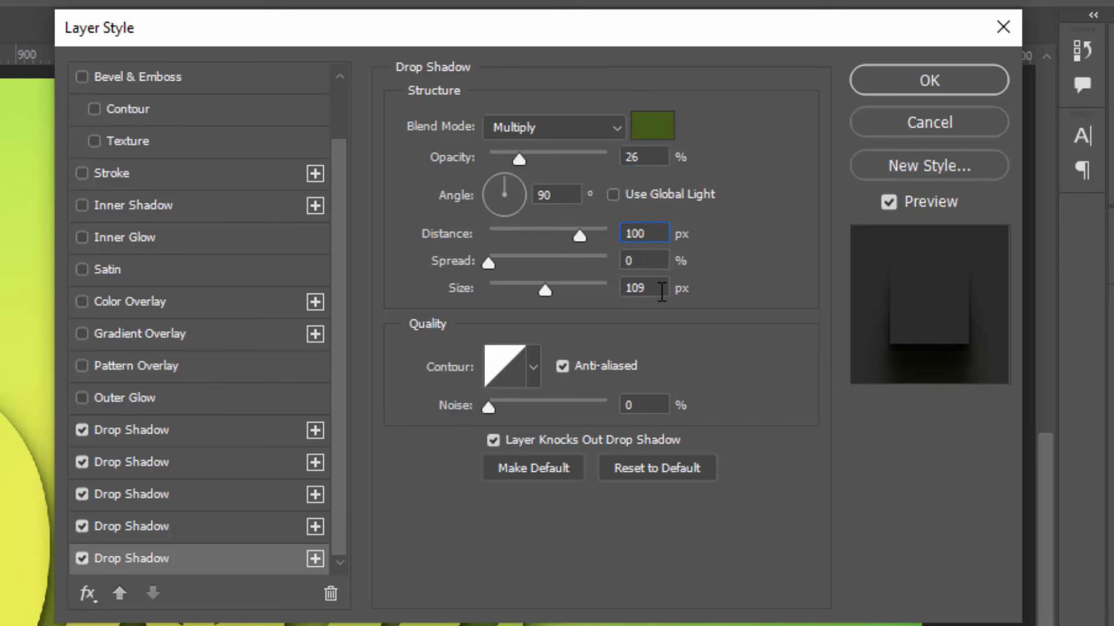
click(661, 289)
text(120)
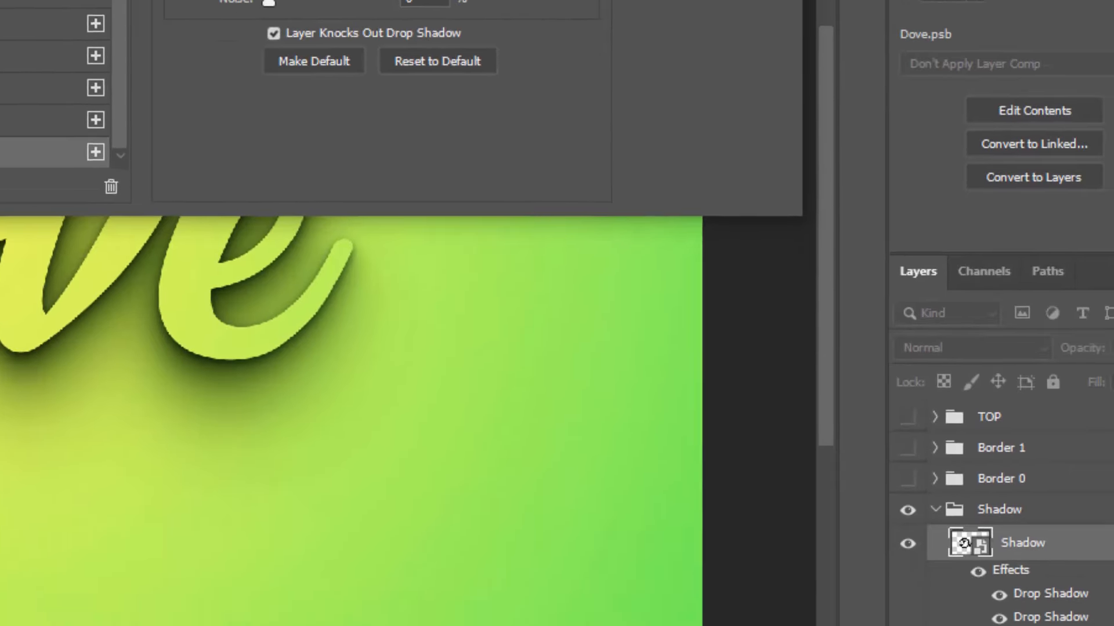
click(919, 84)
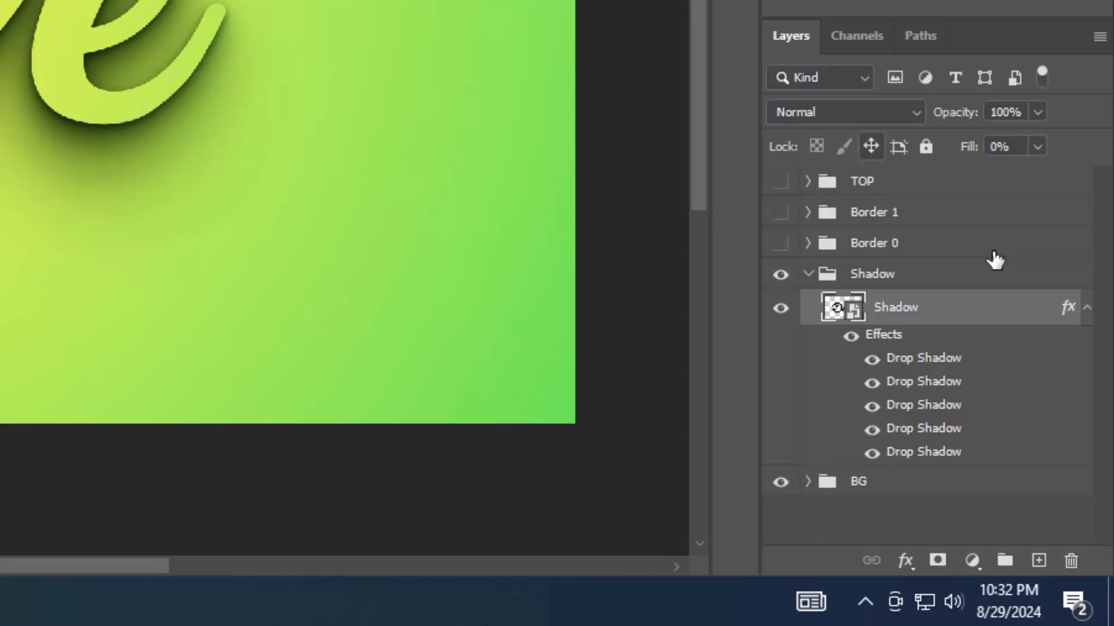
Collapse the Shadow group, and expand and show the Border 0 group
click(1088, 309)
click(807, 274)
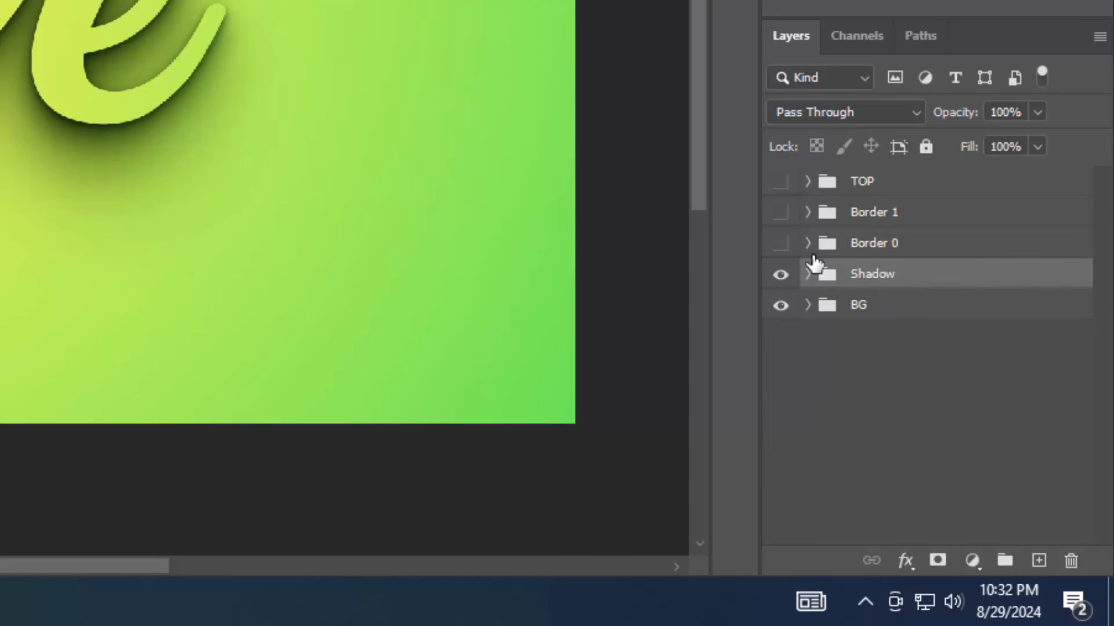
click(807, 243)
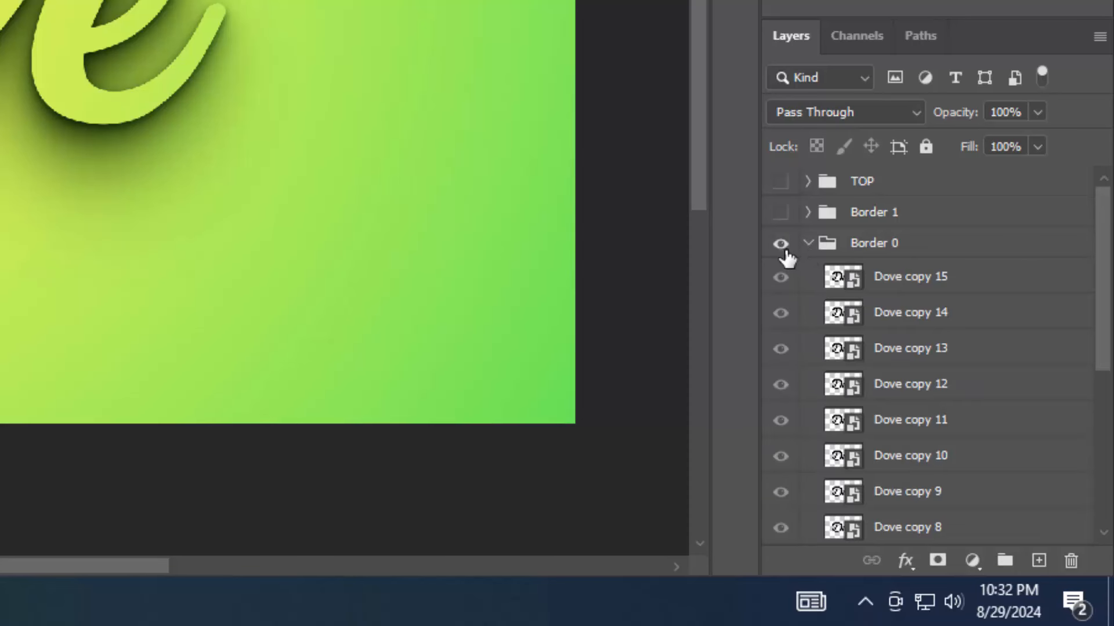
Hide every layer in the Border 0 group from Dove copy 14 down to Dove copy, keeping Dove copy 15 visible
click(781, 313)
click(780, 349)
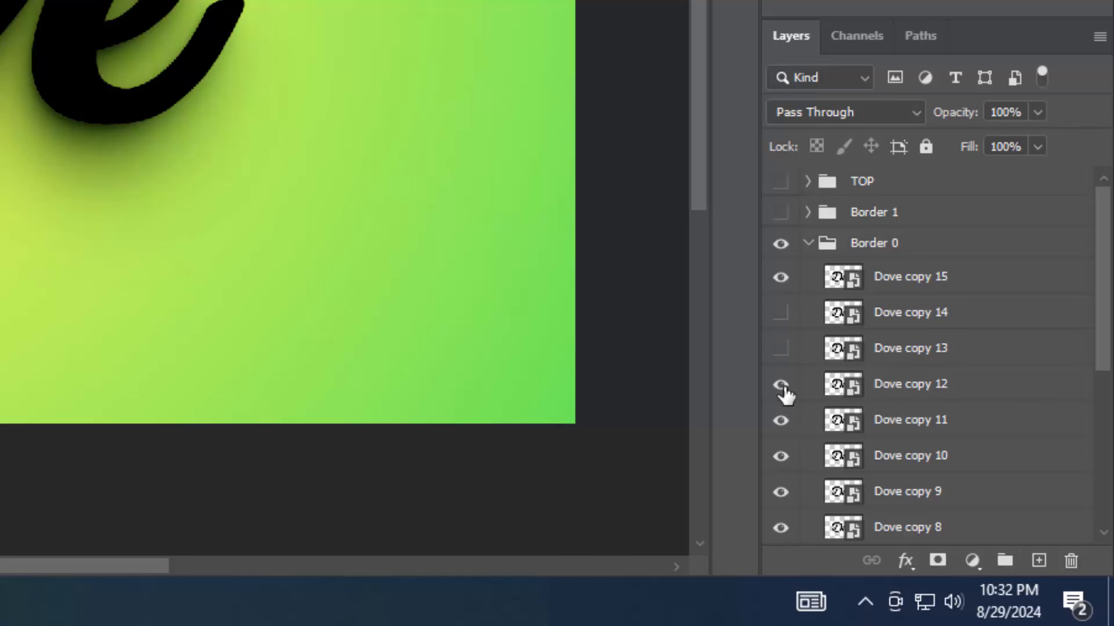
click(780, 385)
click(780, 420)
scroll(784, 432, down, 2)
click(781, 363)
click(781, 399)
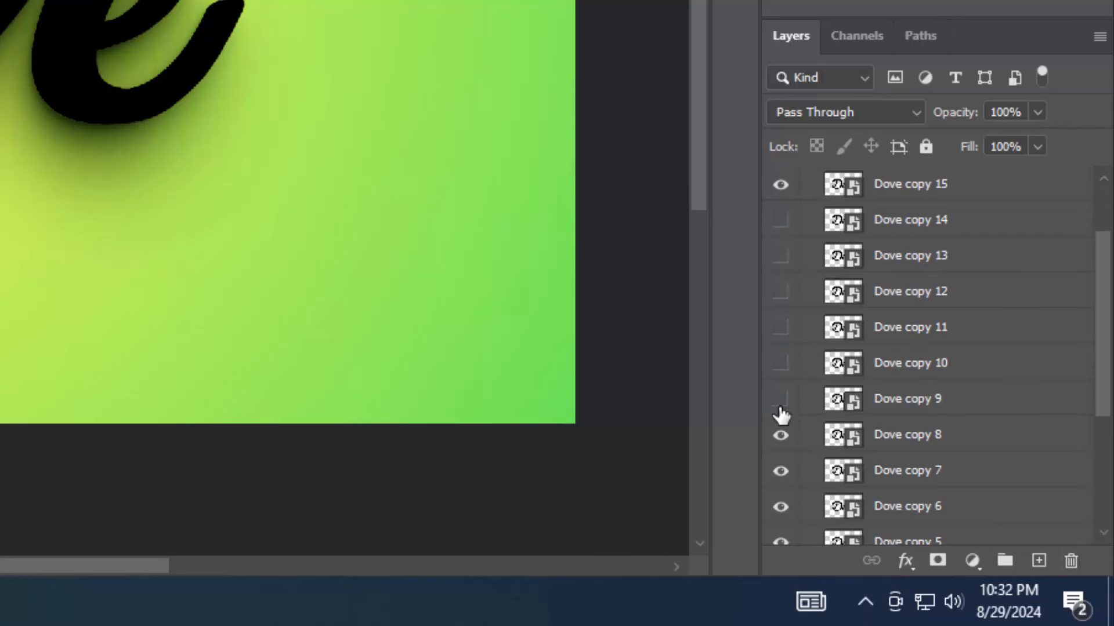
click(781, 434)
scroll(787, 441, down, 2)
click(781, 377)
click(780, 414)
click(781, 450)
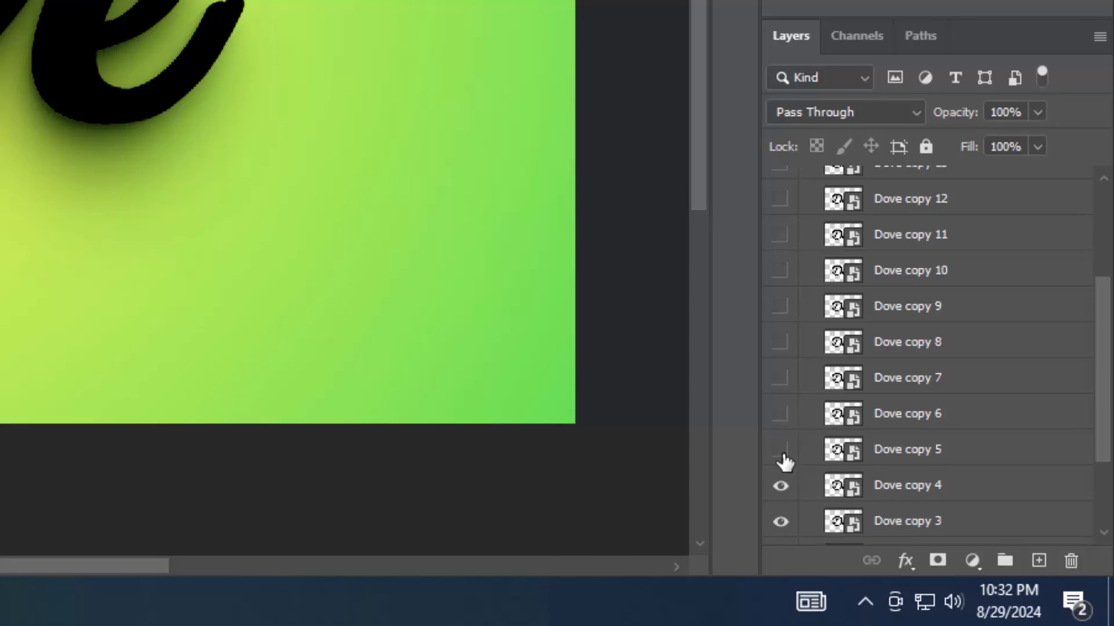
scroll(784, 464, down, 2)
click(781, 393)
click(780, 428)
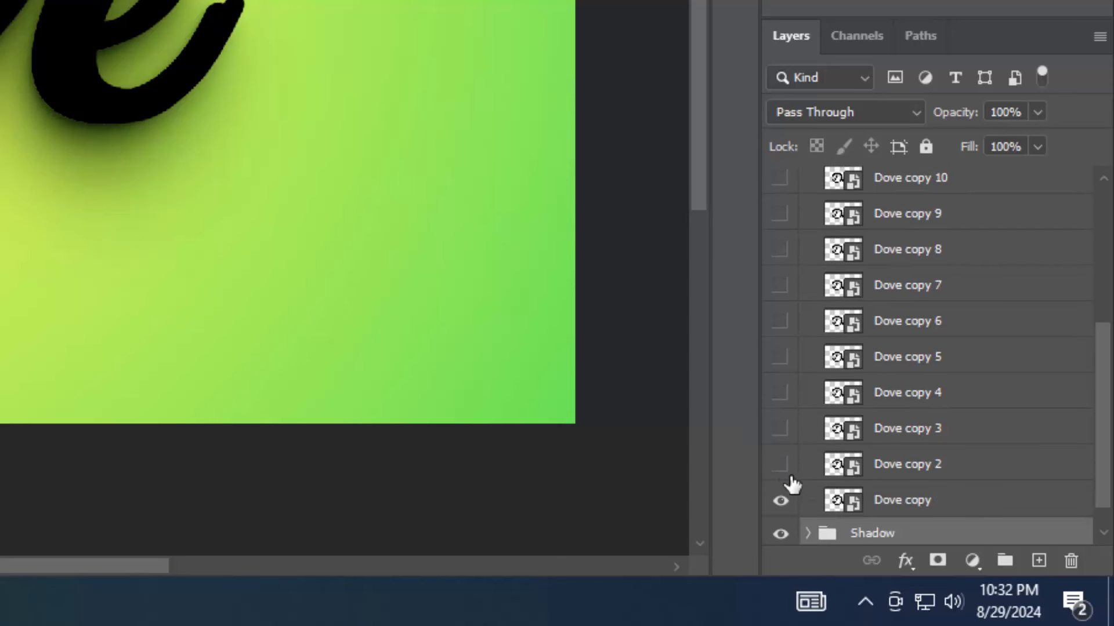
click(781, 500)
Set the fill opacity of the Dove copy 15 layer to 0% in its blending options
scroll(951, 488, up, 6)
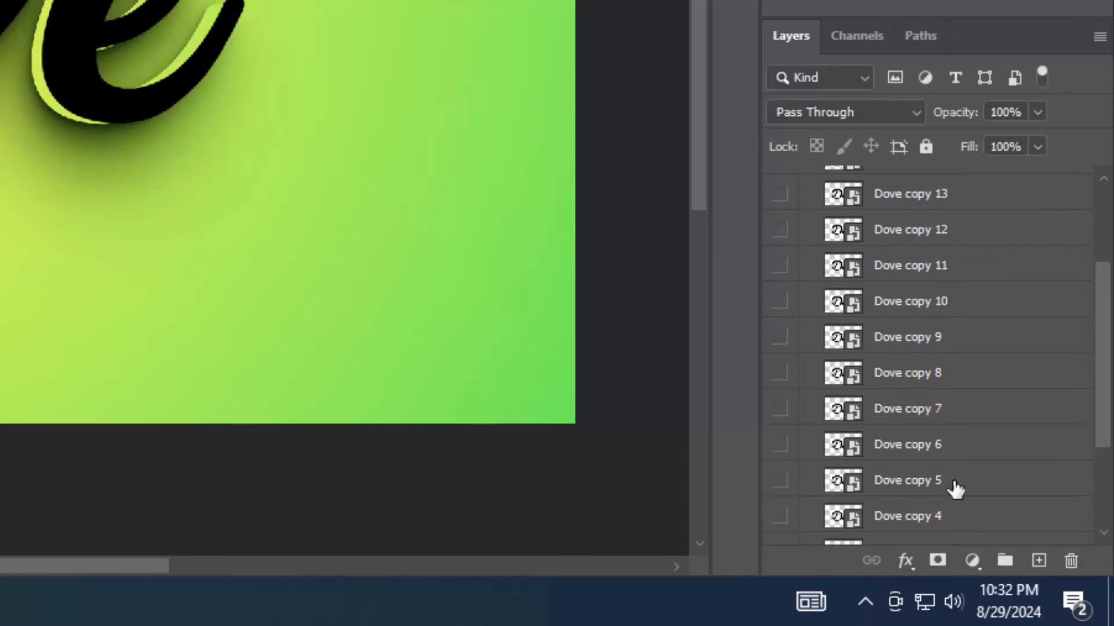
click(964, 290)
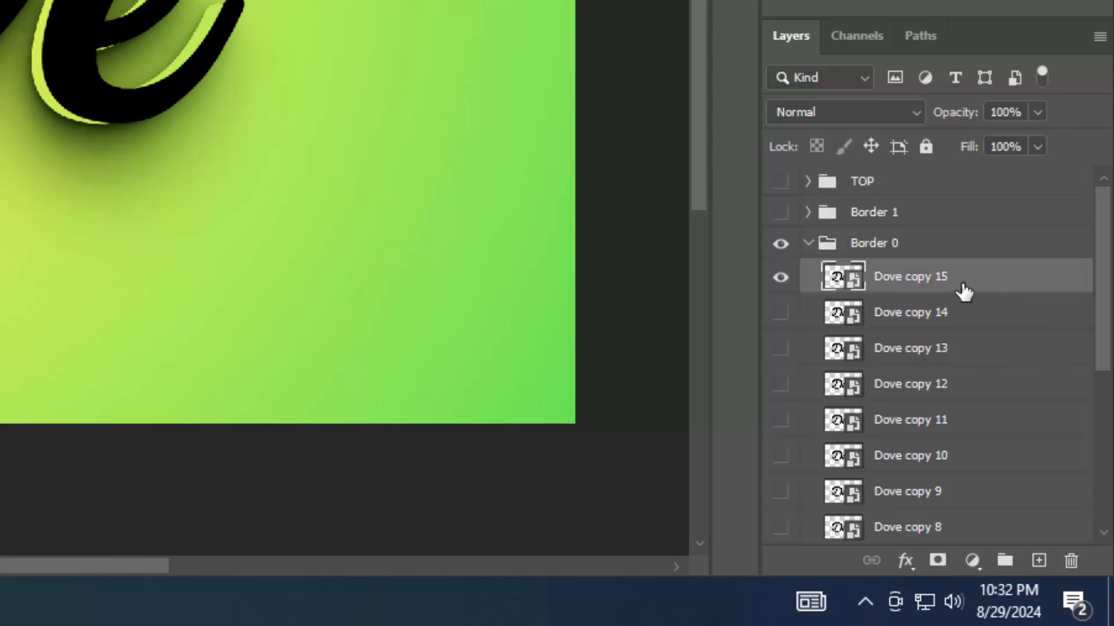
click(904, 561)
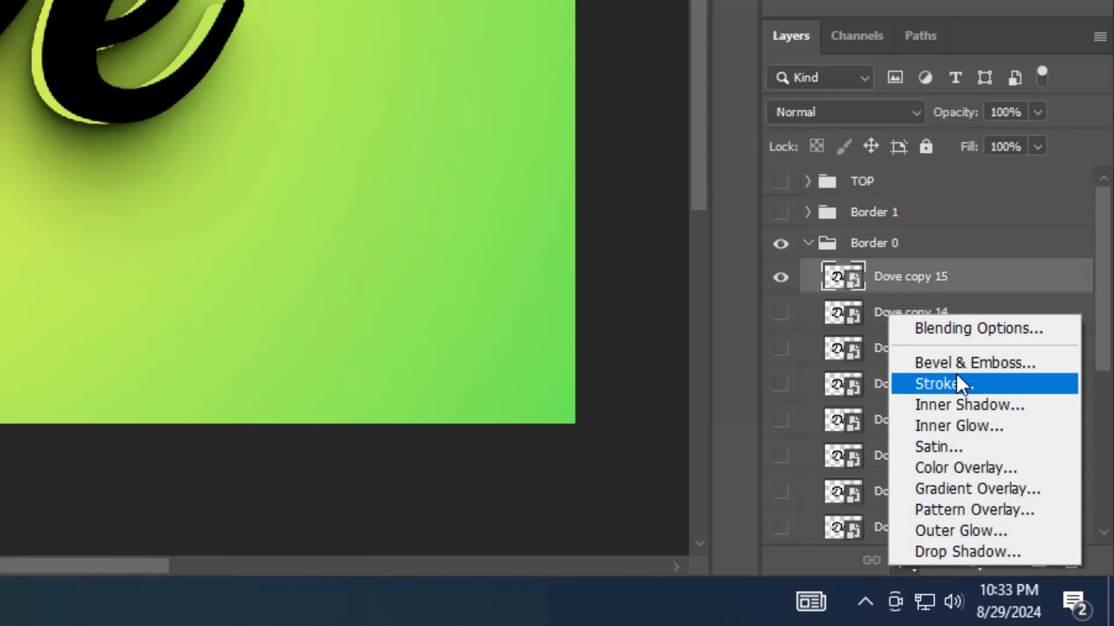
click(953, 326)
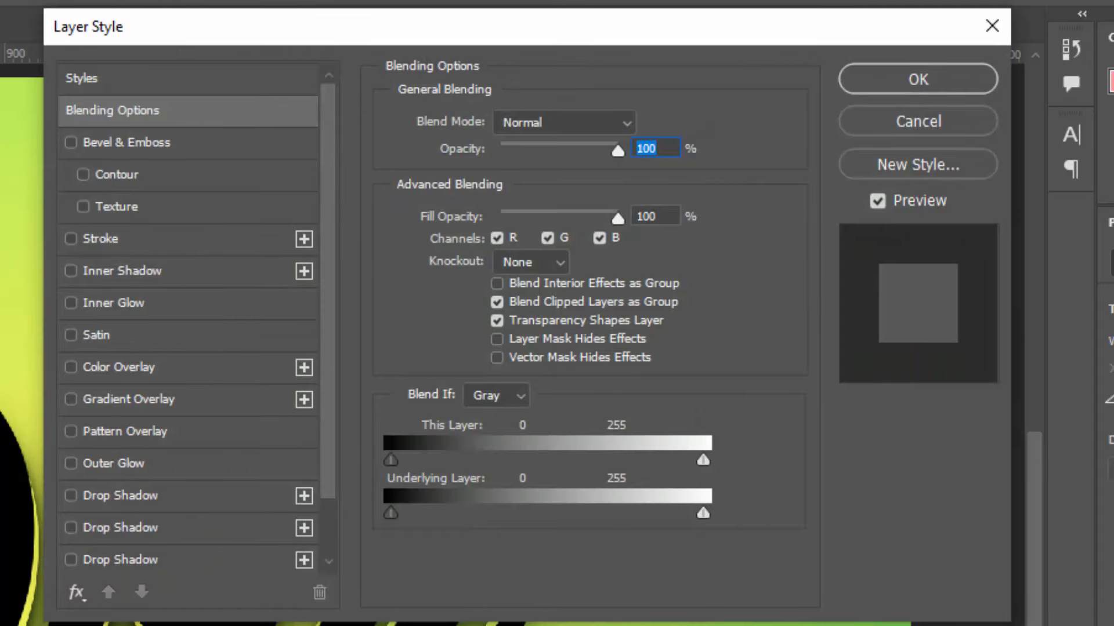
key(Tab)
text(0)
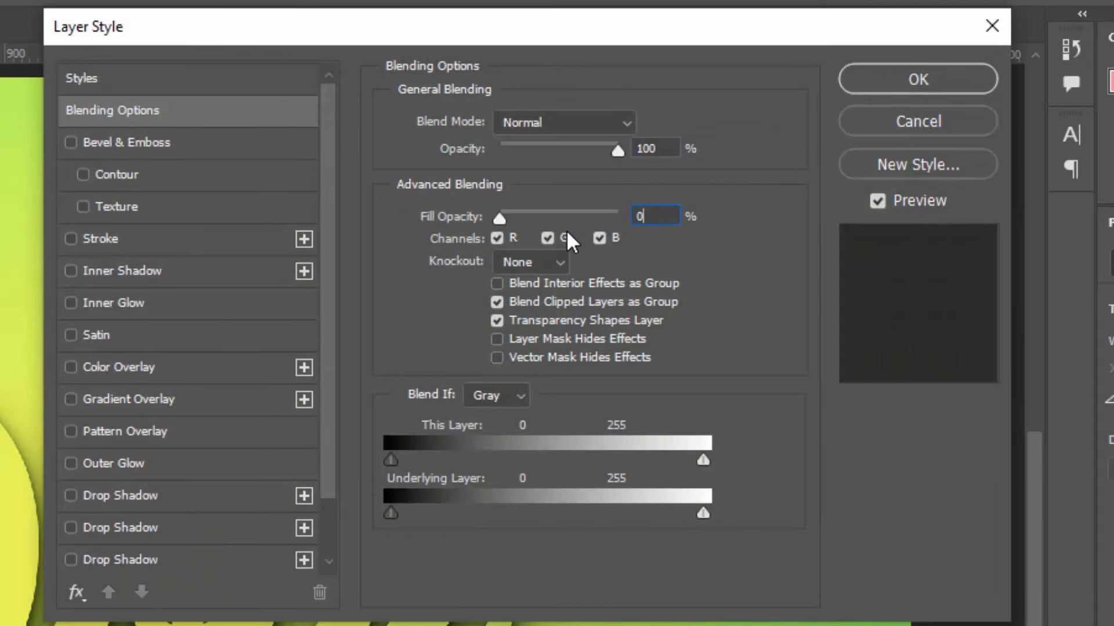
Add a Stroke Emboss bevel to Dove copy 15 with 59% depth, 24 px size, 0 px soften and a -90° angle
click(153, 148)
click(590, 122)
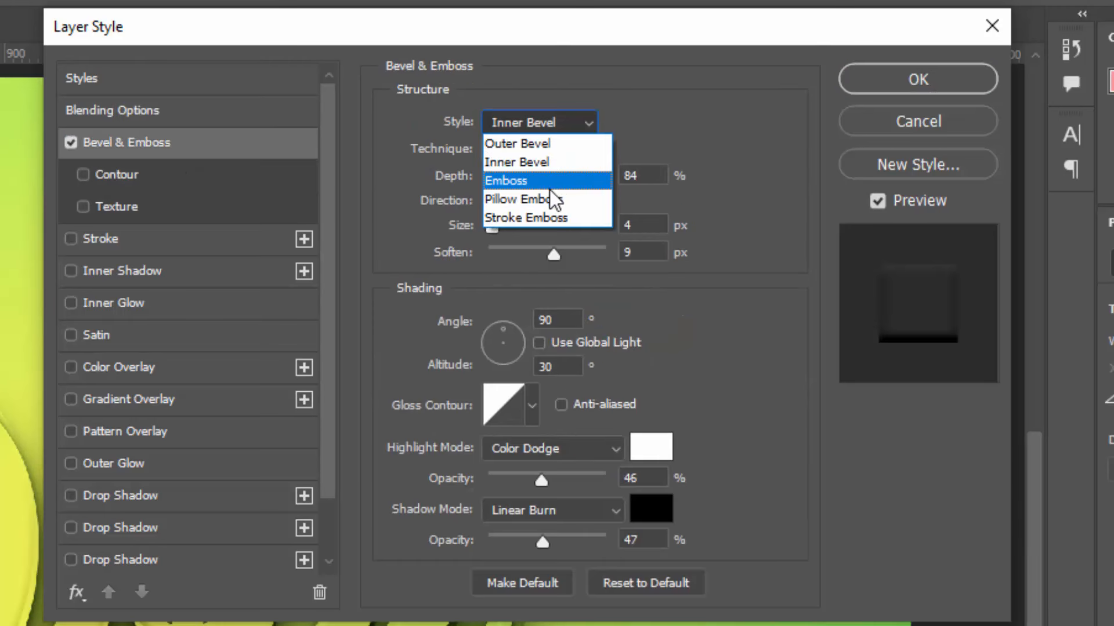
click(551, 217)
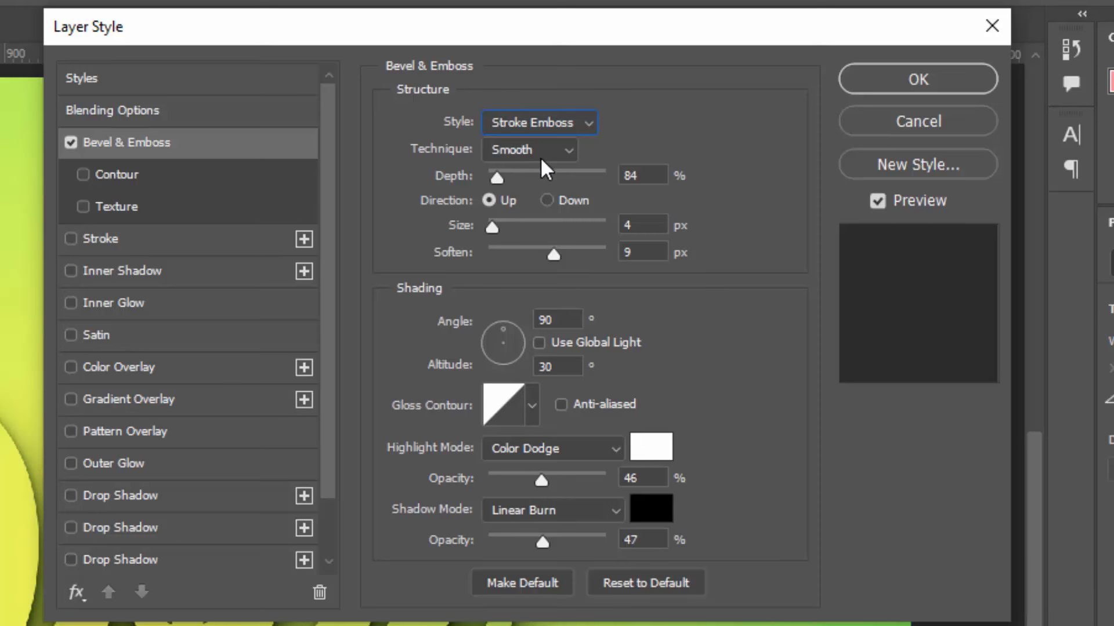
drag(613, 175, 600, 192)
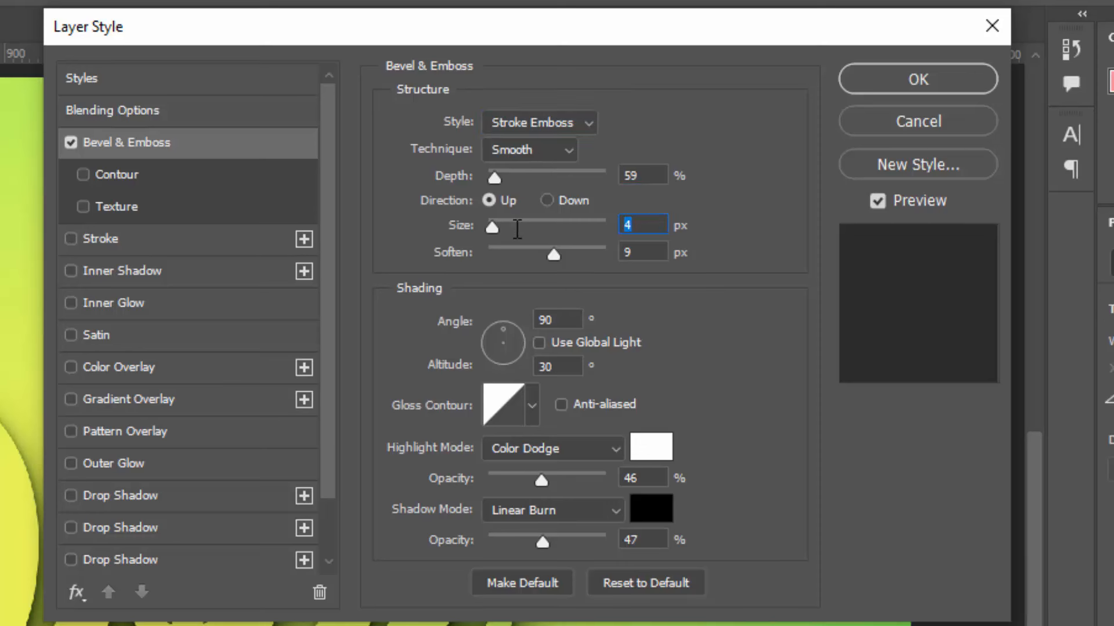
text(24)
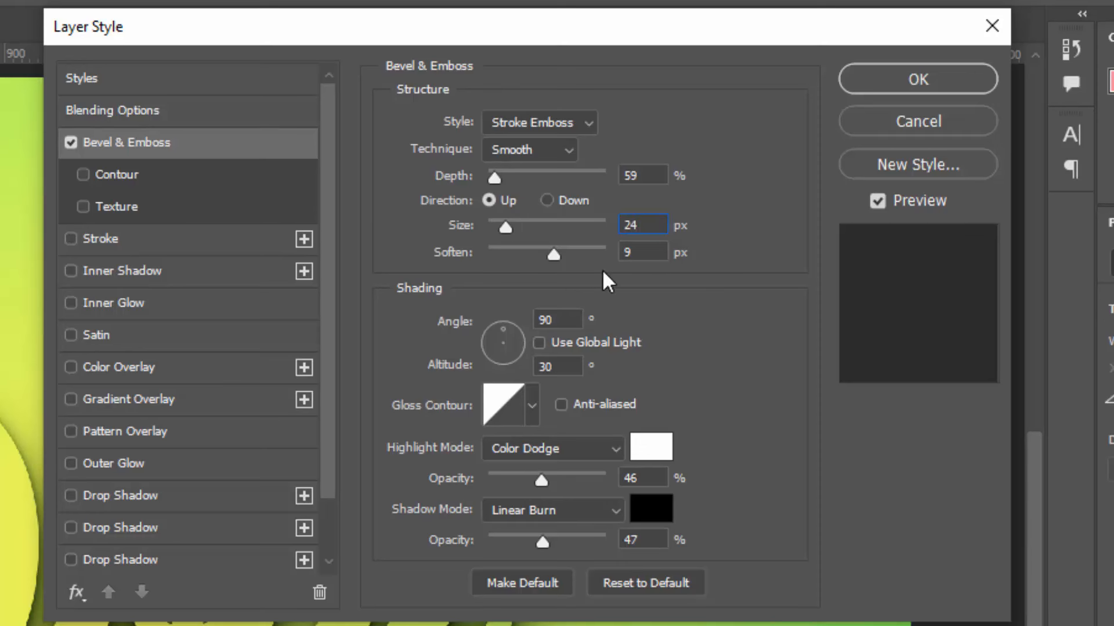
text(0)
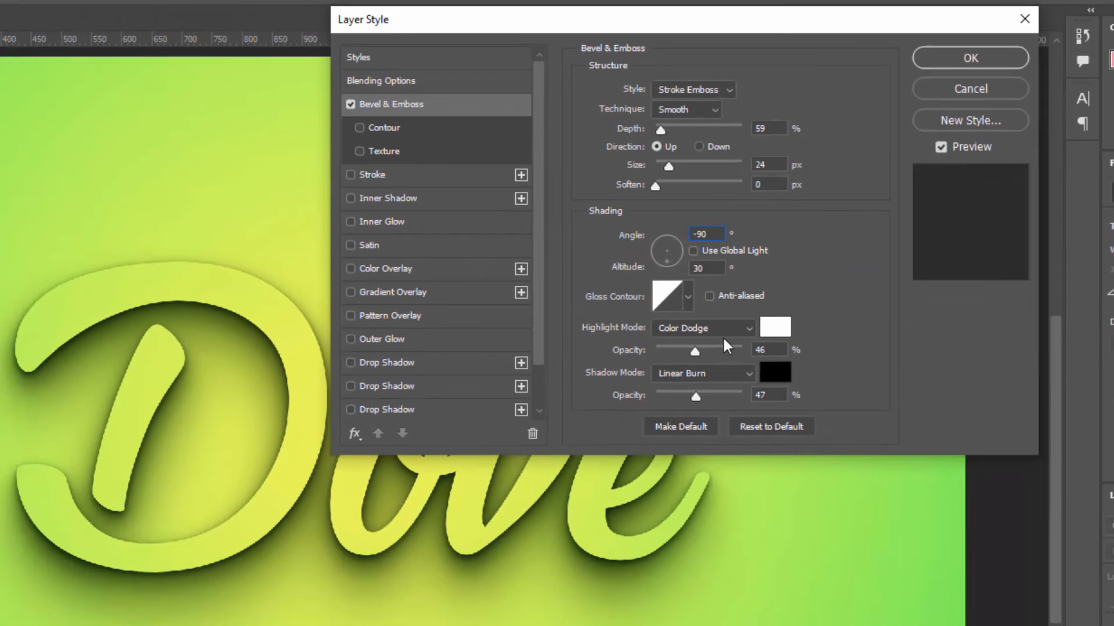
Set the bevel's highlight mode to Linear Dodge (Add) at 60% opacity and its shadow opacity to 21%
click(723, 329)
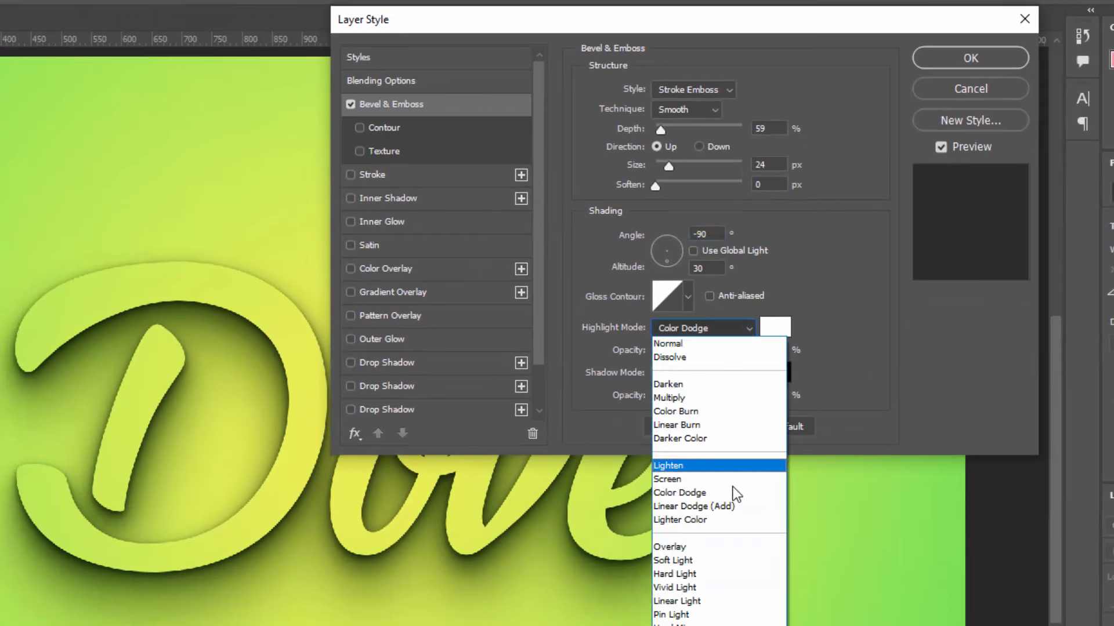
click(725, 506)
click(613, 429)
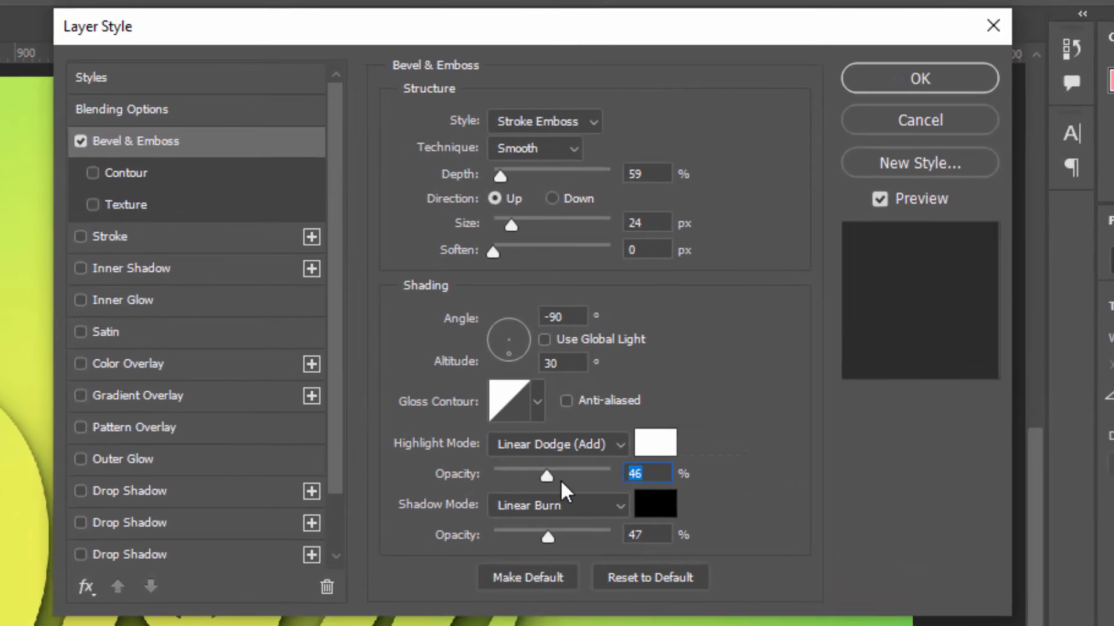
text(60)
click(555, 540)
text(21)
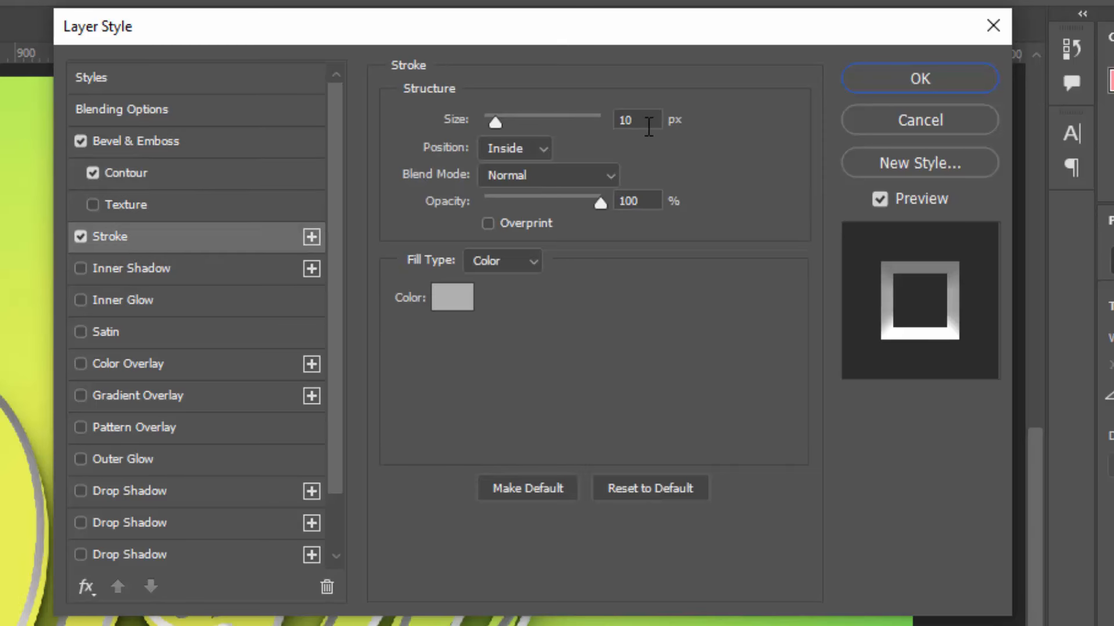
Give Dove copy 15 a 10 px inside stroke in Normal mode at 100% opacity, colour #b0b0b0, and collapse its effects list
drag(649, 123, 581, 126)
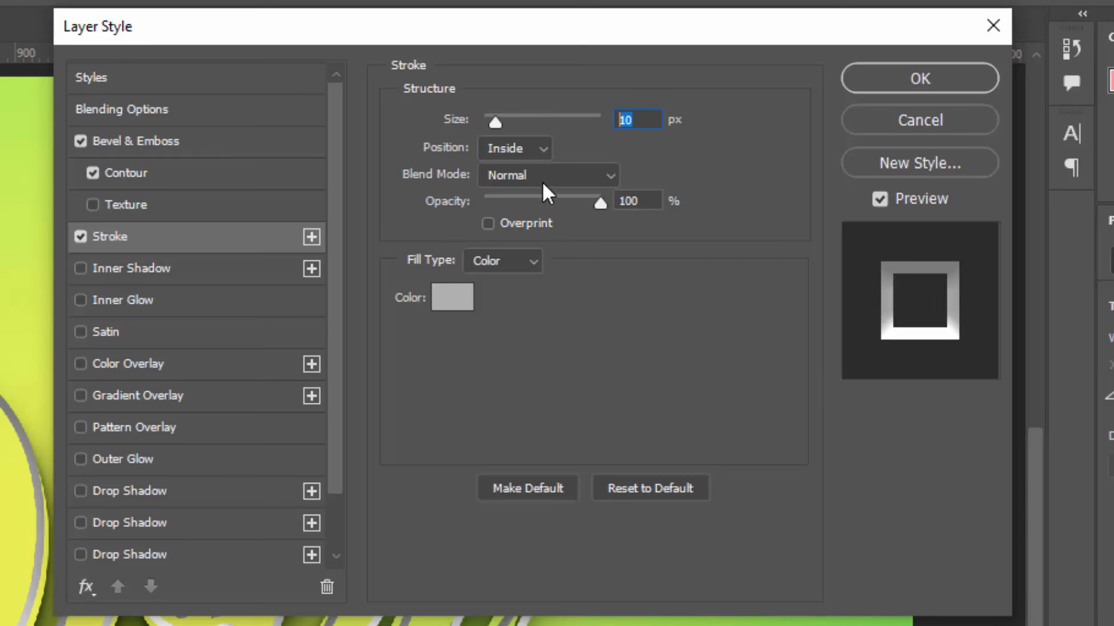
click(648, 201)
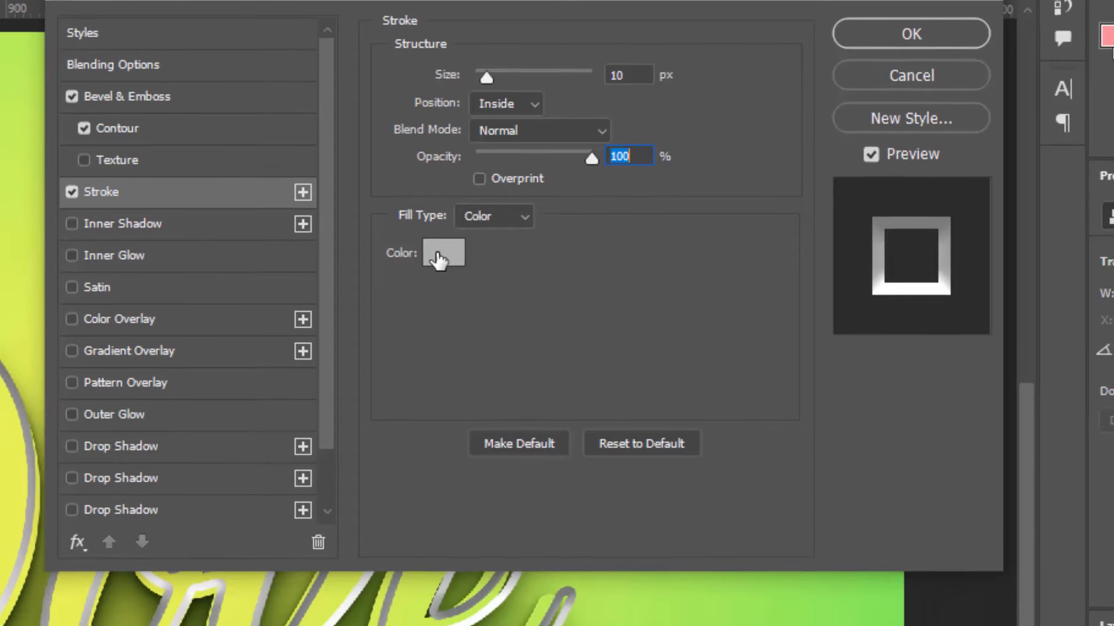
click(447, 298)
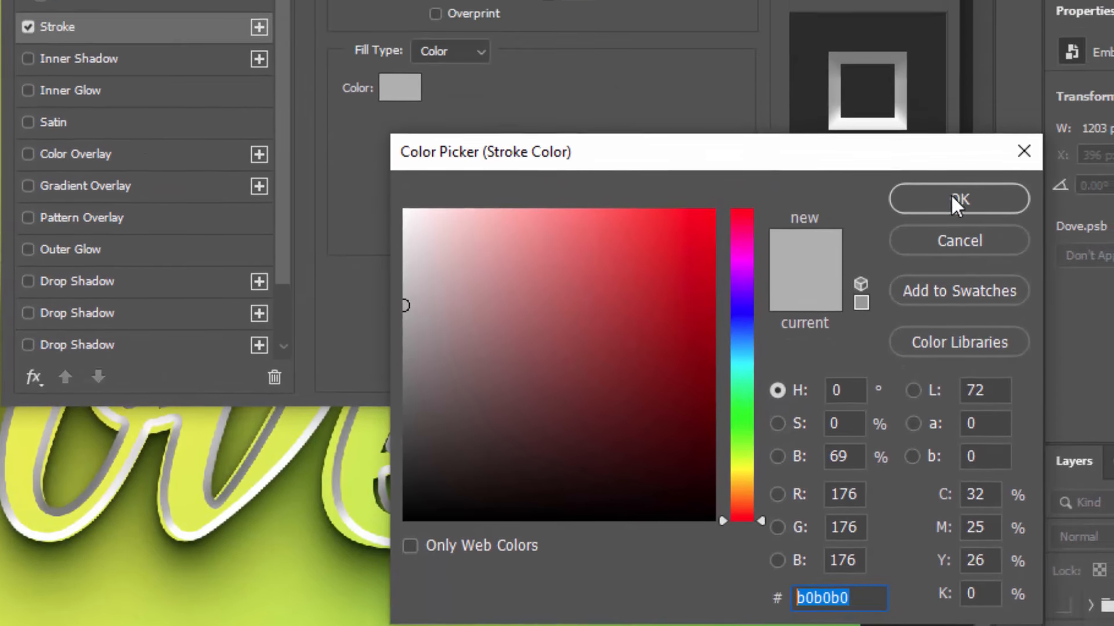
click(957, 142)
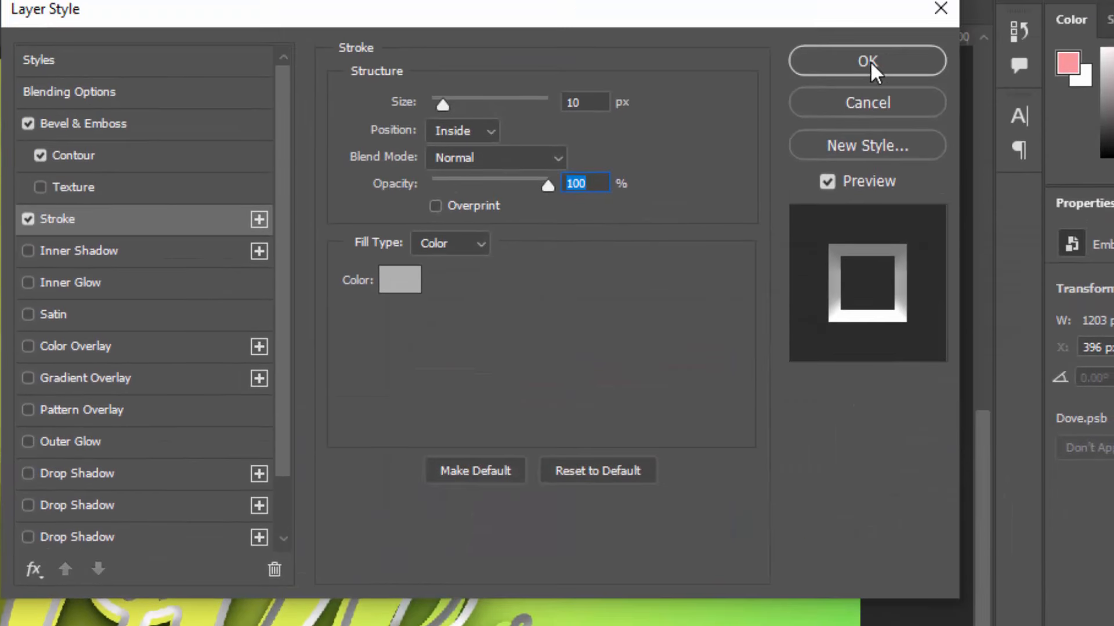
click(947, 67)
click(1087, 280)
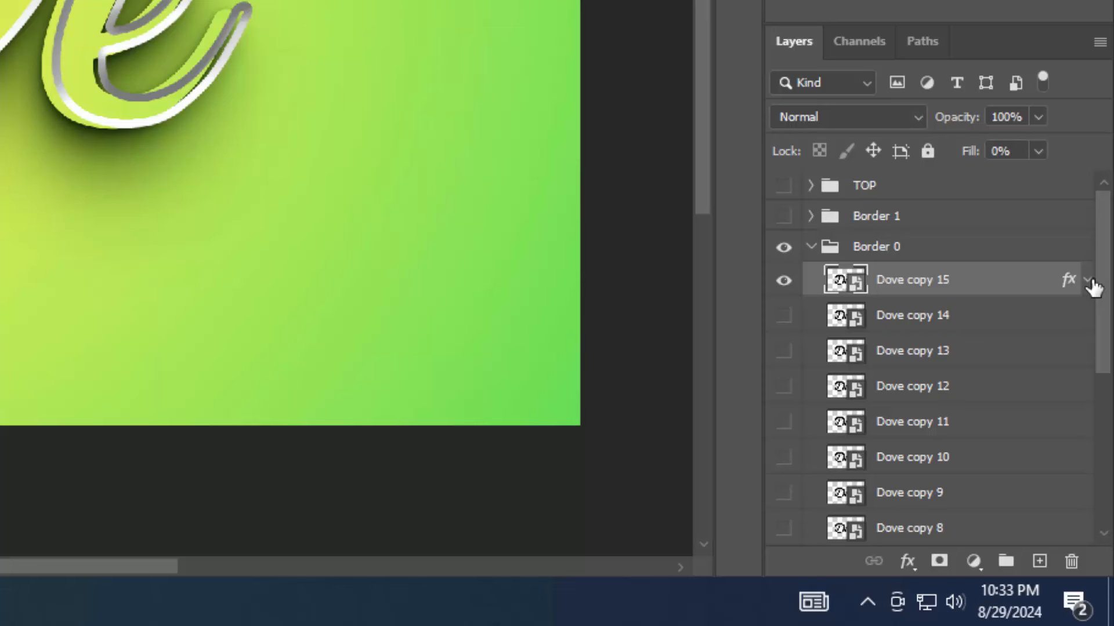
Copy the layer style of Dove copy 15 and paste it onto Dove copy 14 through Dove copy in the Border 0 group
right_click(984, 293)
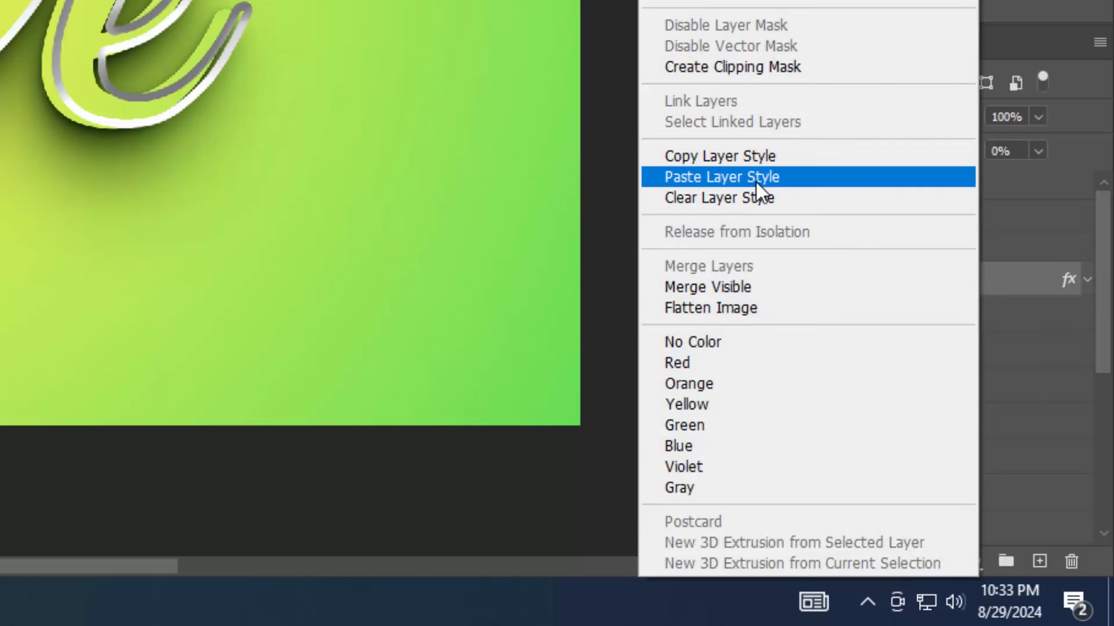
click(816, 155)
click(977, 313)
scroll(928, 443, down, 2)
scroll(928, 445, down, 3)
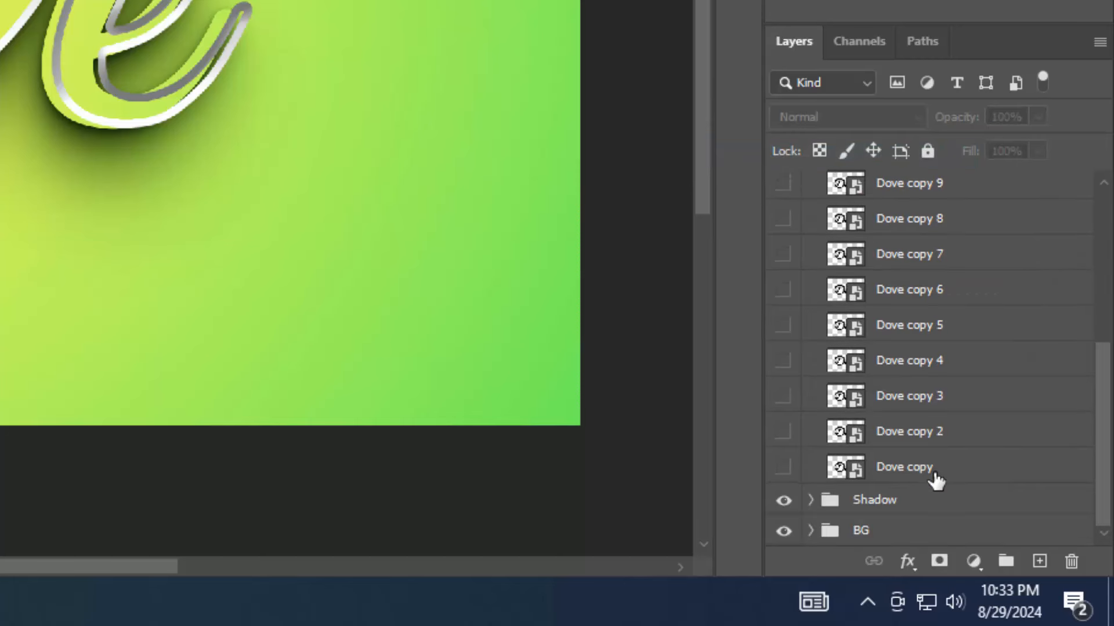
shift+click(955, 475)
right_click(956, 475)
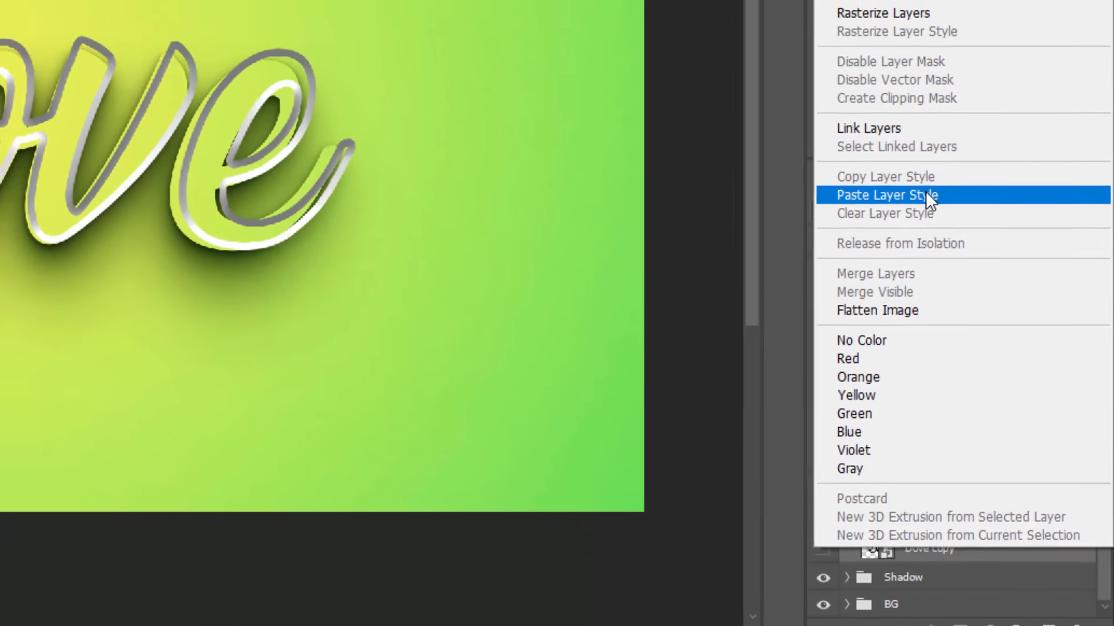
click(899, 61)
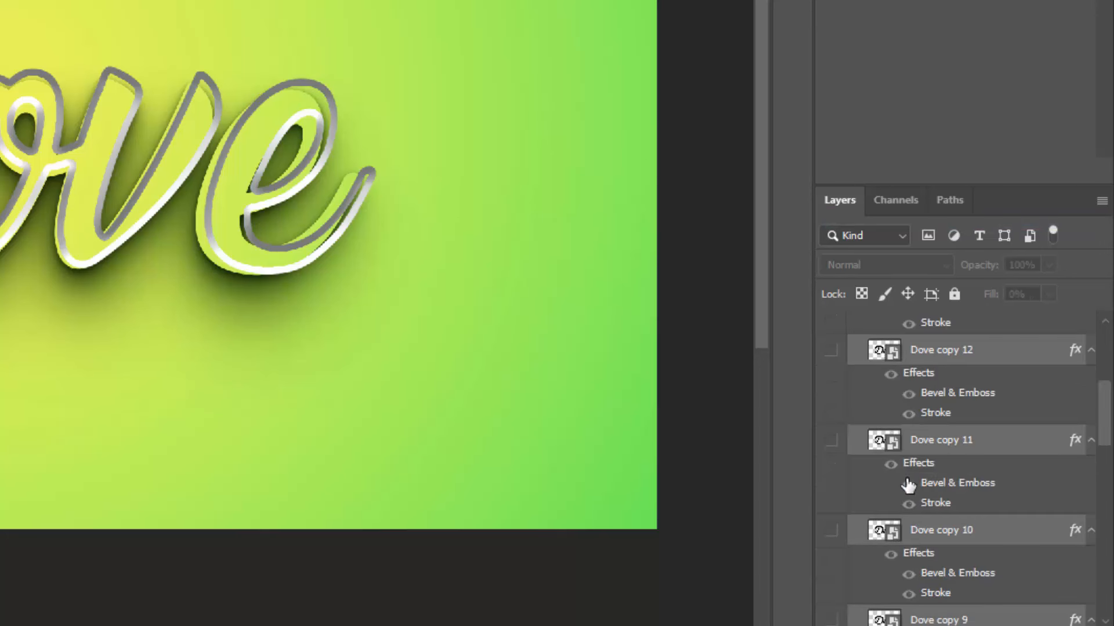
Show Dove copy 14 and Dove copy 13, and collapse the effects lists of all layers
scroll(986, 406, up, 5)
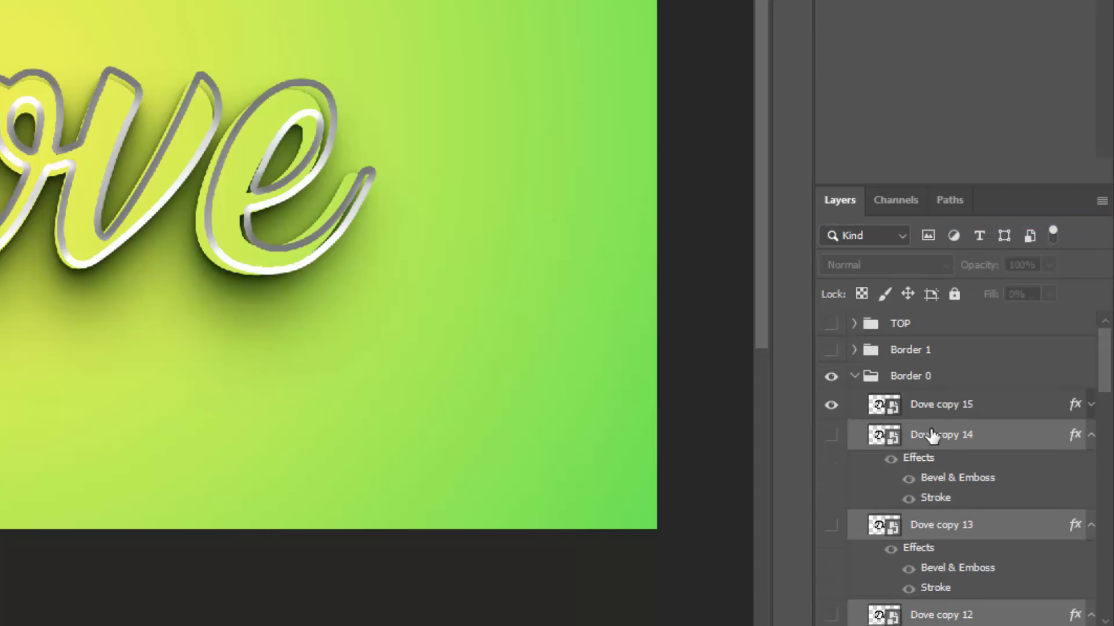
click(831, 435)
click(831, 525)
click(1099, 441)
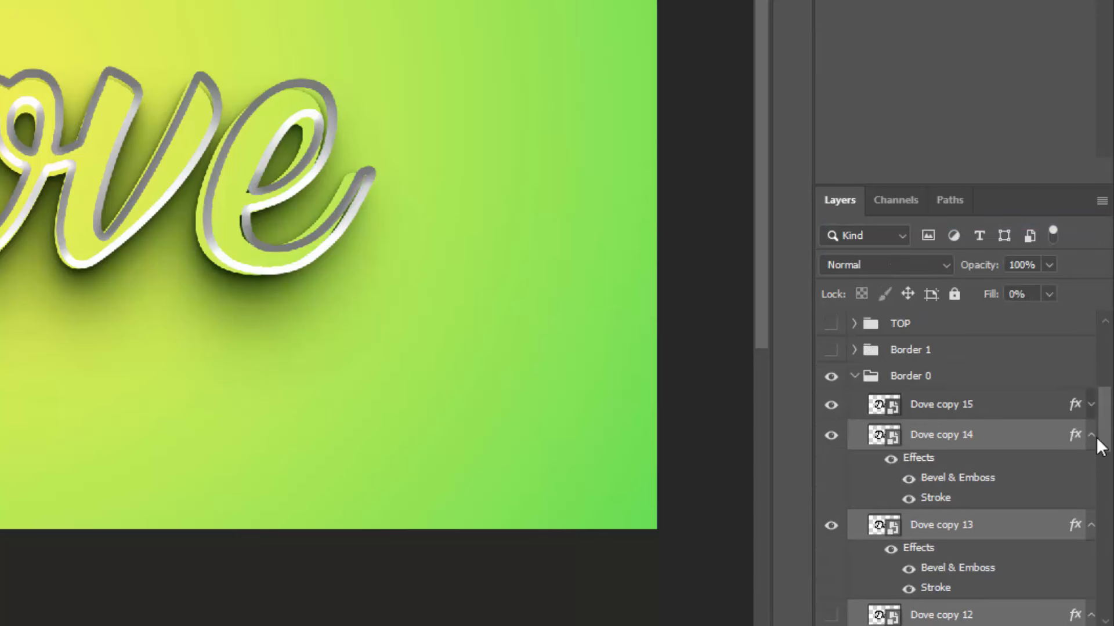
alt+click(1093, 422)
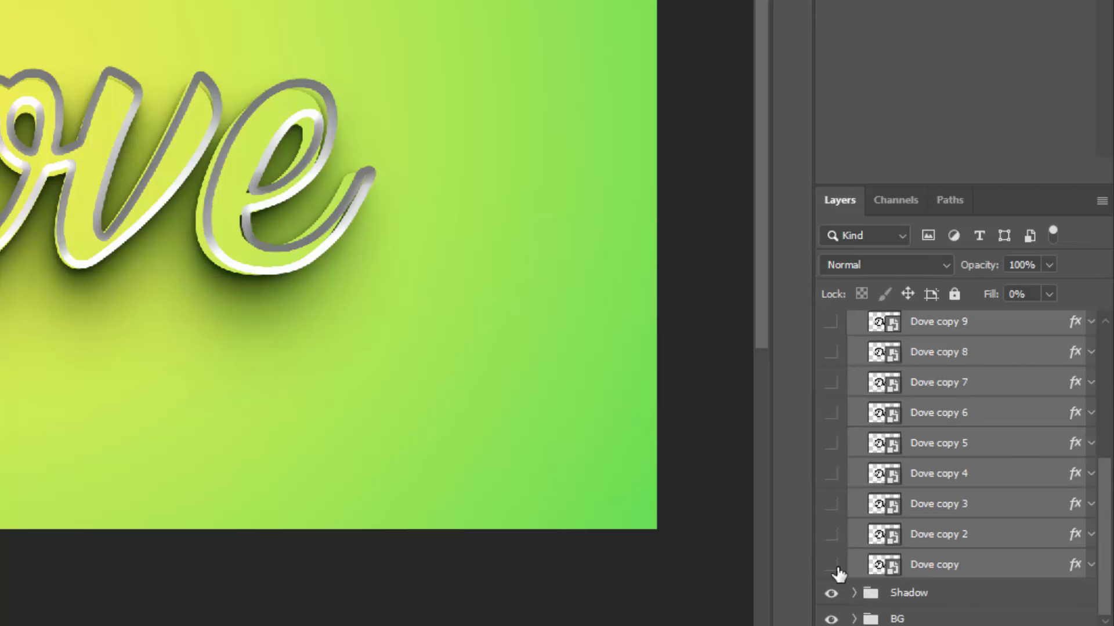
Show the remaining hidden layers from Dove copy up to Dove copy 12, and collapse the Border 0 group
drag(831, 565, 834, 335)
click(831, 438)
scroll(835, 459, up, 3)
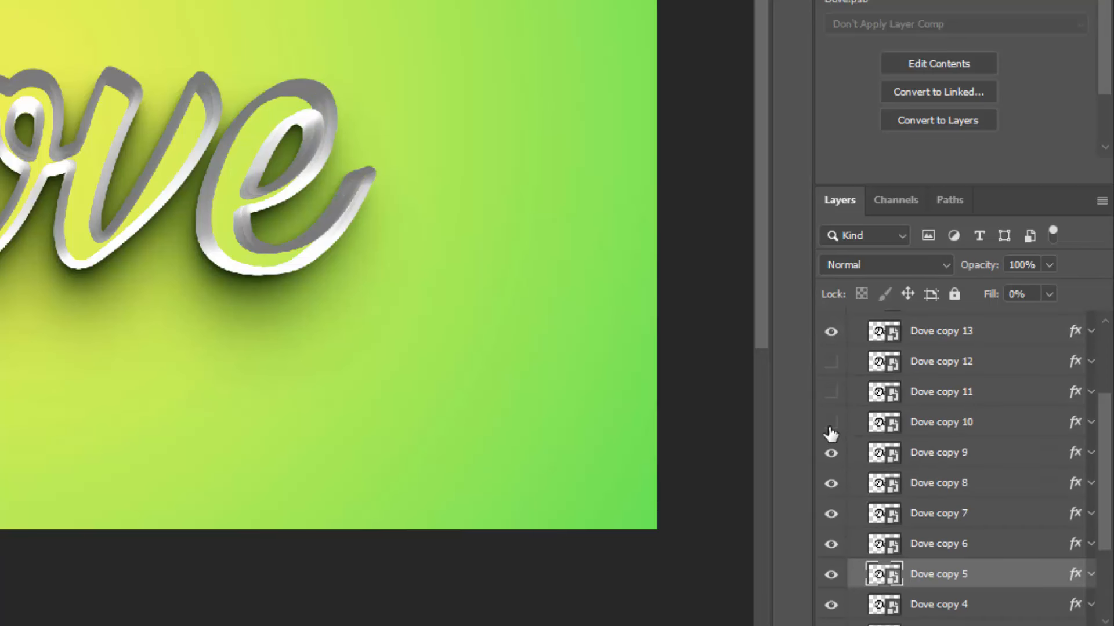
drag(830, 428, 830, 399)
click(833, 365)
scroll(853, 499, up, 4)
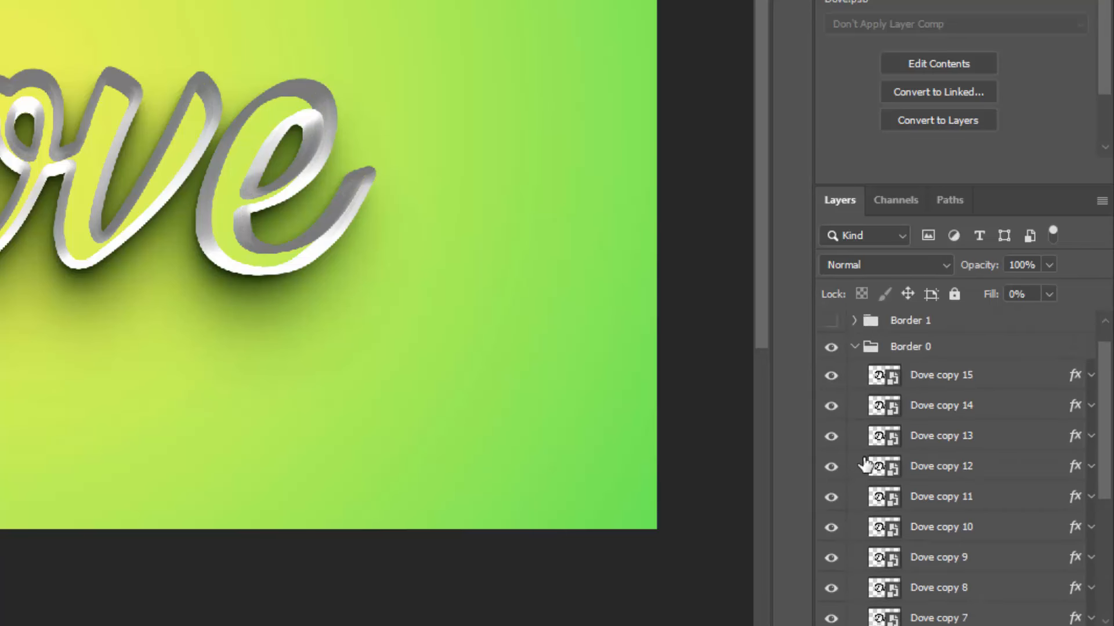
click(863, 376)
click(855, 375)
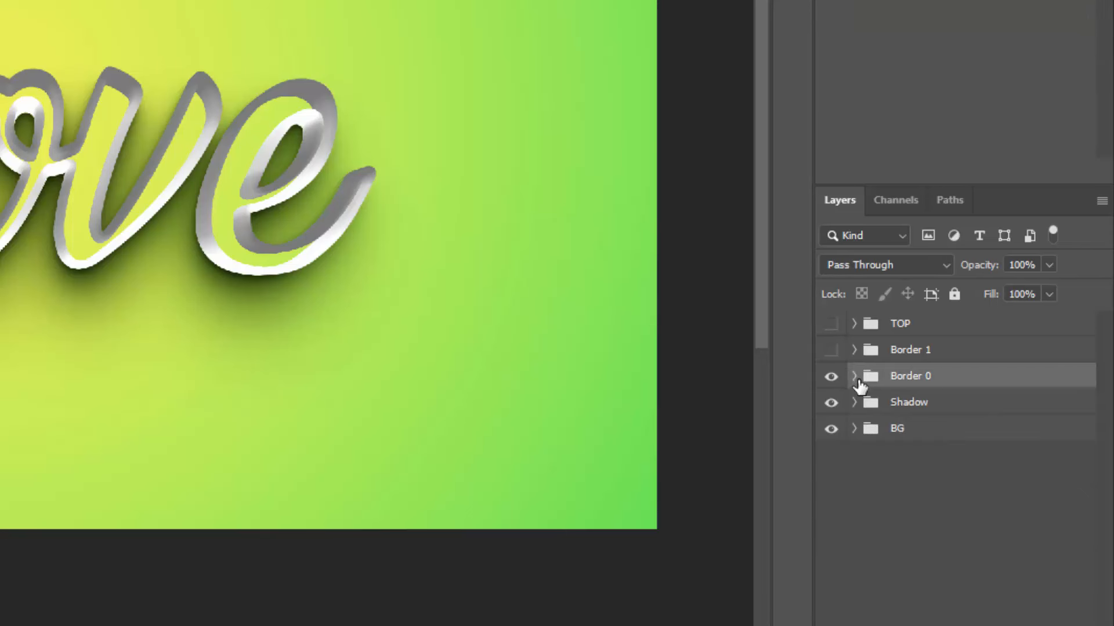
Paste the copied layer style onto Dove copy 32 through Dove copy 16 in the Border 1 group
click(854, 350)
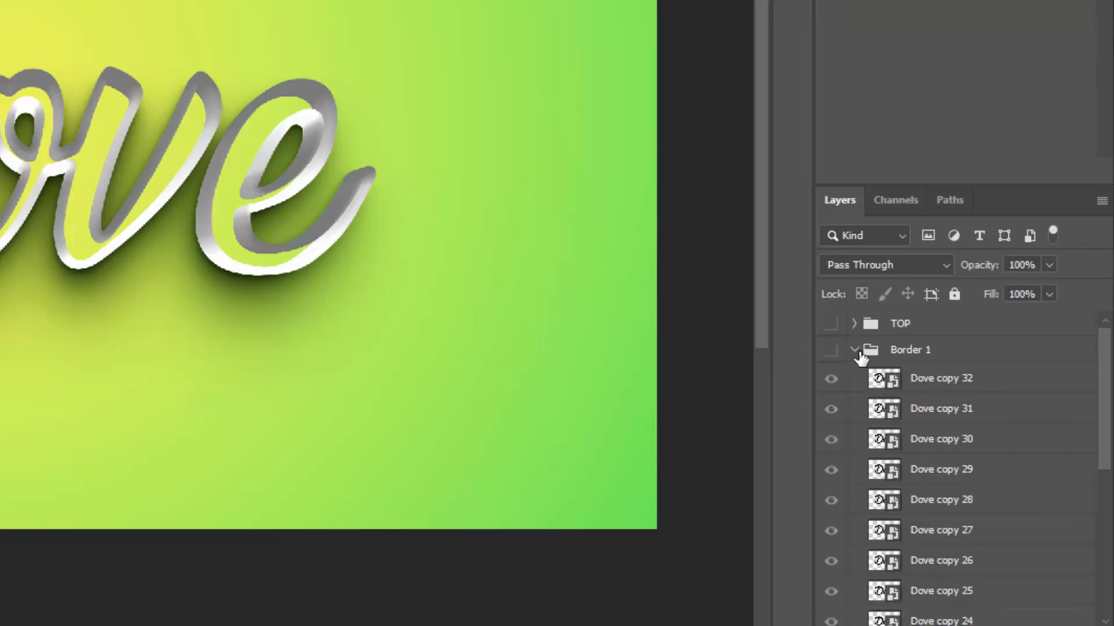
click(996, 390)
scroll(974, 522, down, 6)
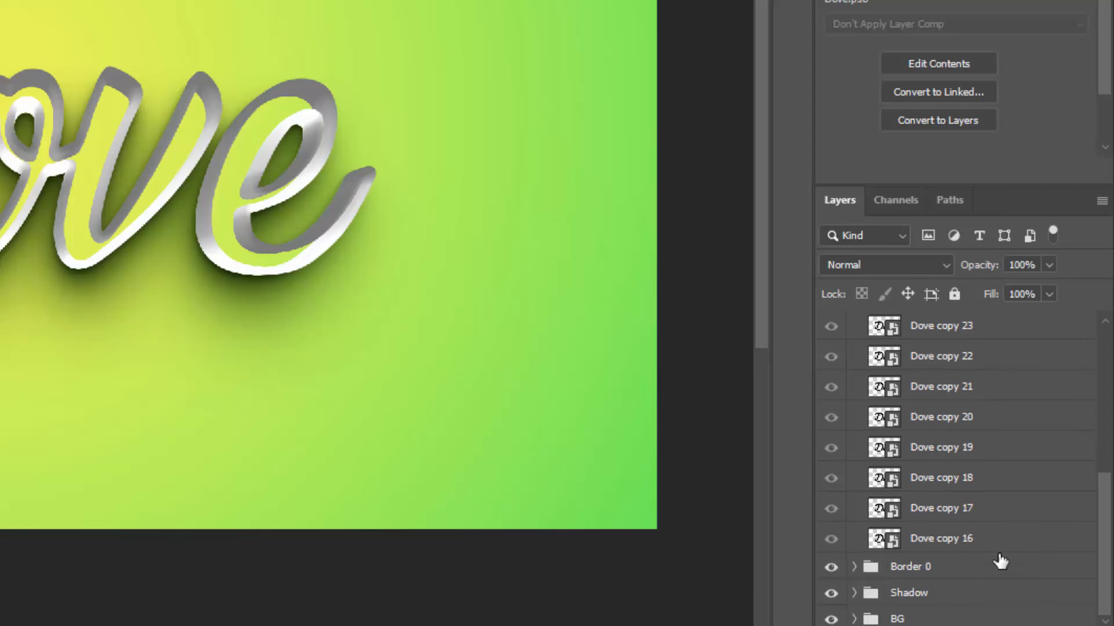
shift+click(997, 549)
right_click(997, 549)
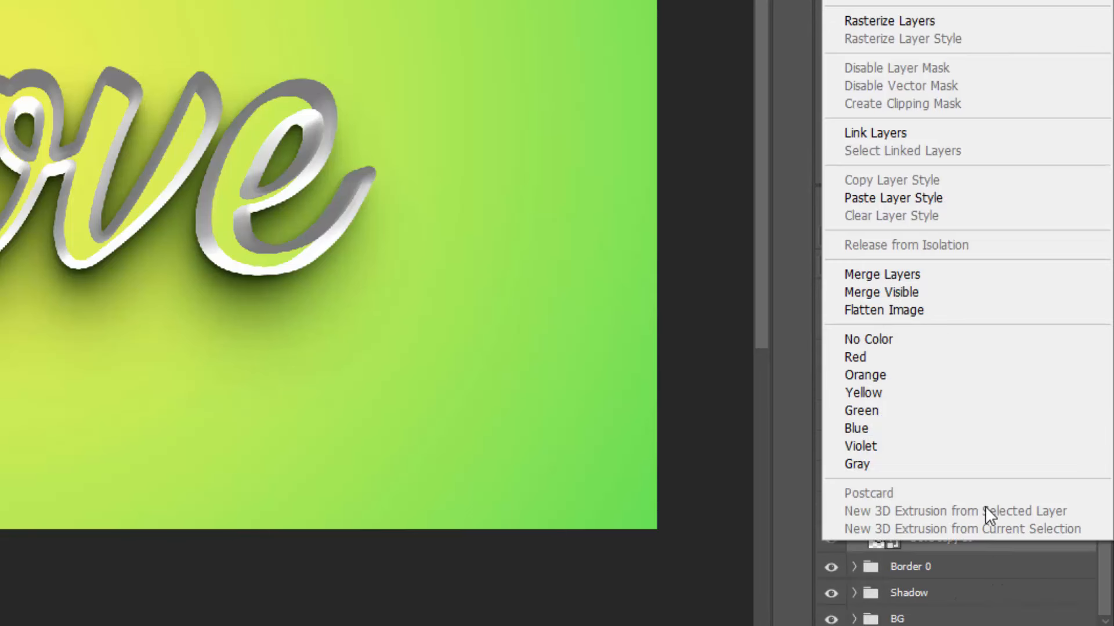
click(910, 201)
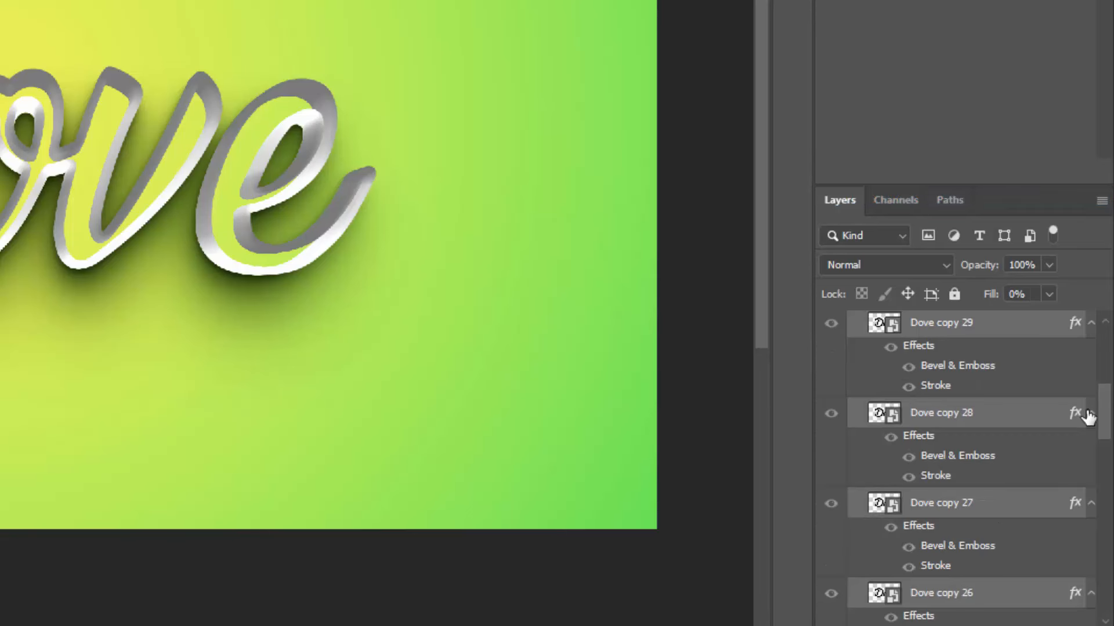
Collapse the effects lists of the Border 1 layers, show the Border 1 group and collapse it
alt+click(1084, 416)
scroll(870, 441, up, 5)
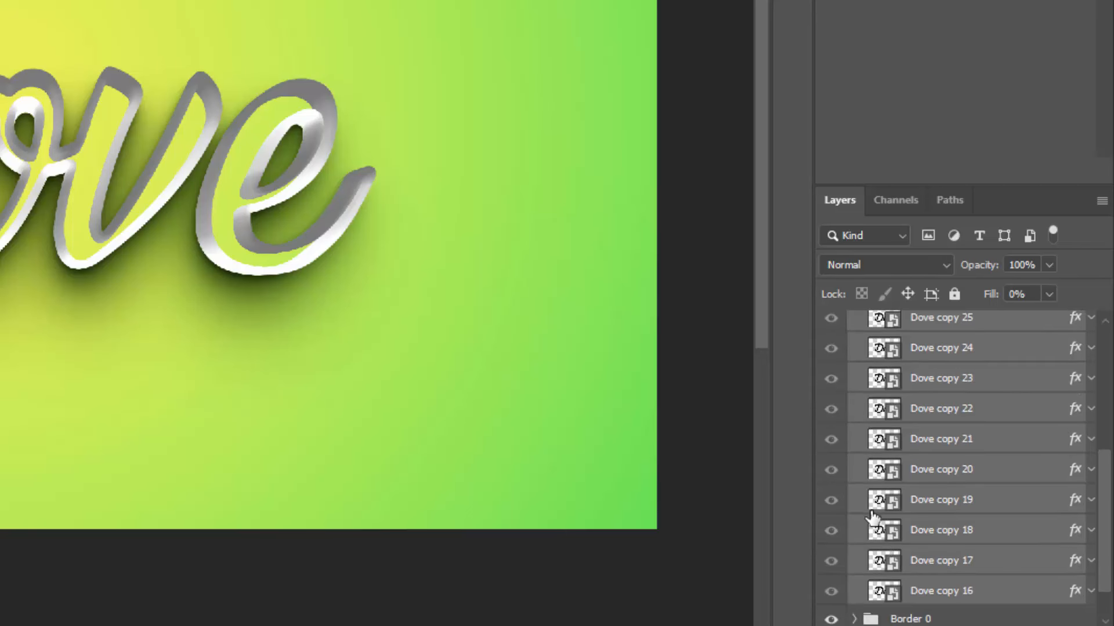
scroll(864, 503, up, 4)
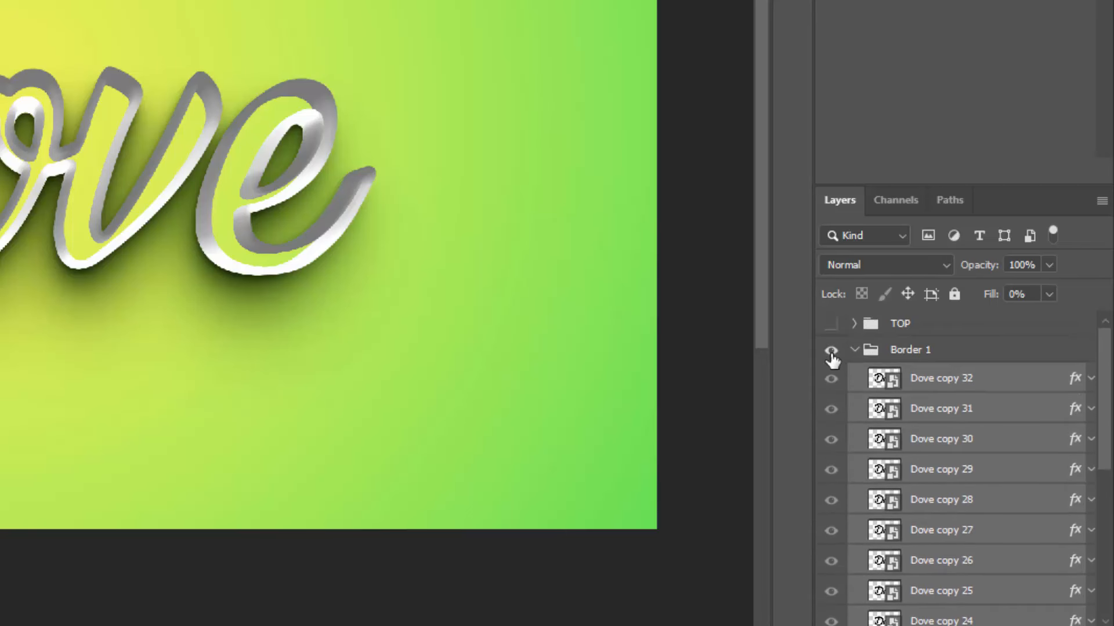
click(862, 356)
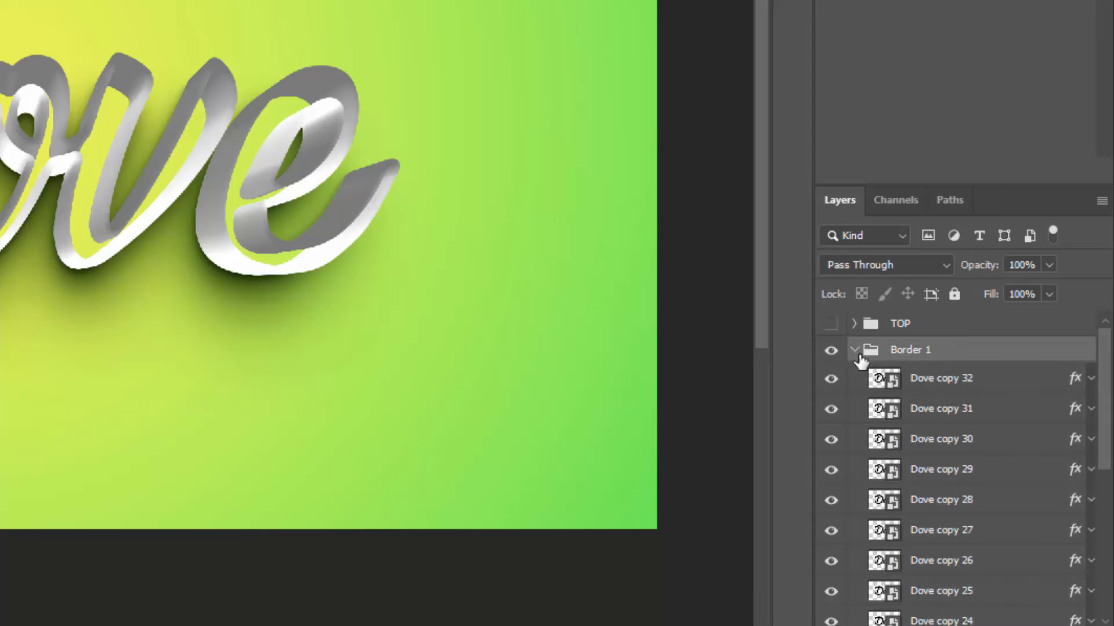
click(854, 351)
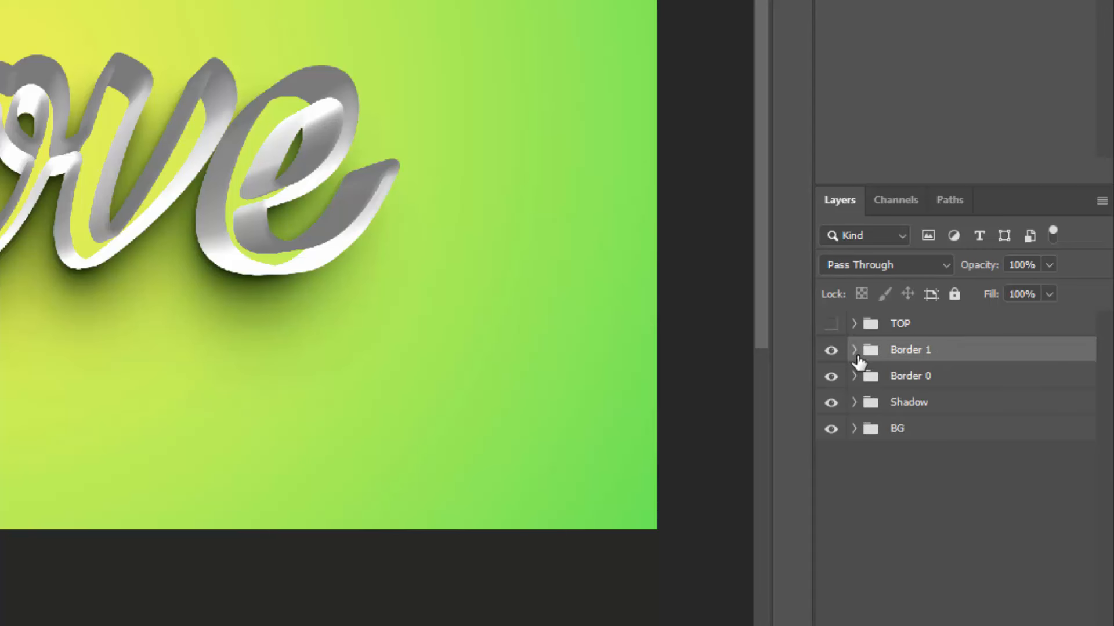
Hide the Border 1 group and add a Color Overlay in Linear Burn mode at 55% opacity to the Border 0 group
click(957, 377)
click(937, 572)
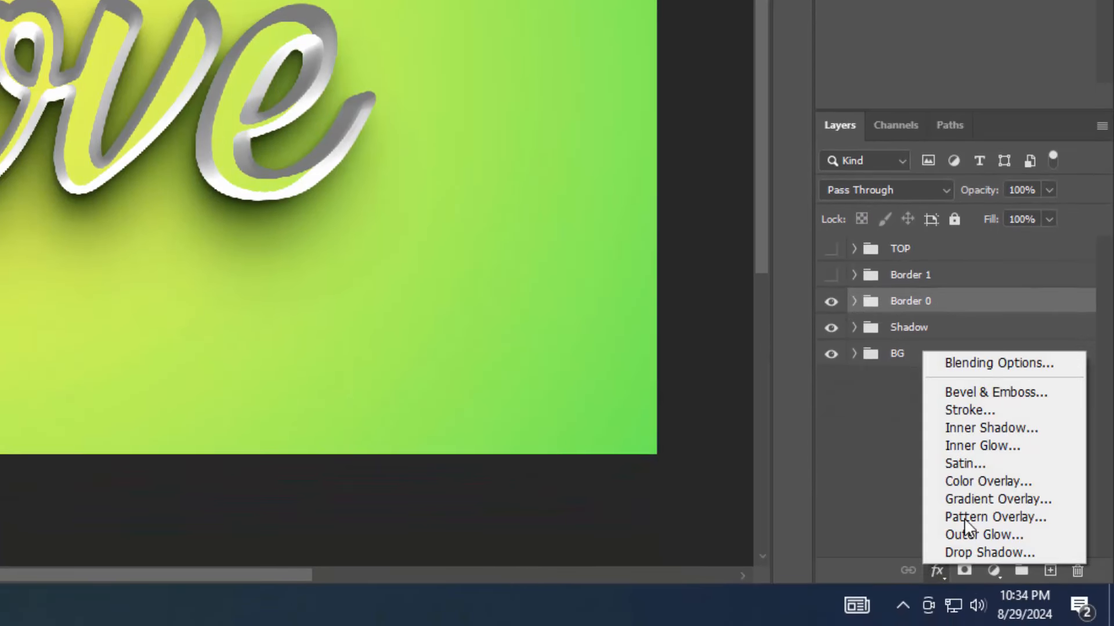
click(976, 365)
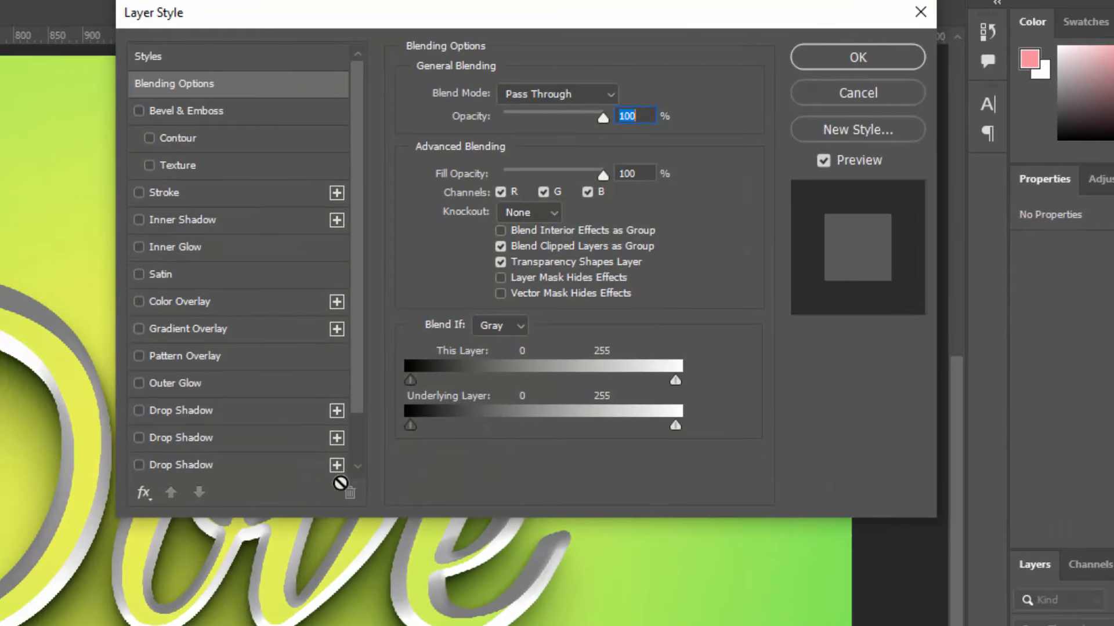
click(200, 305)
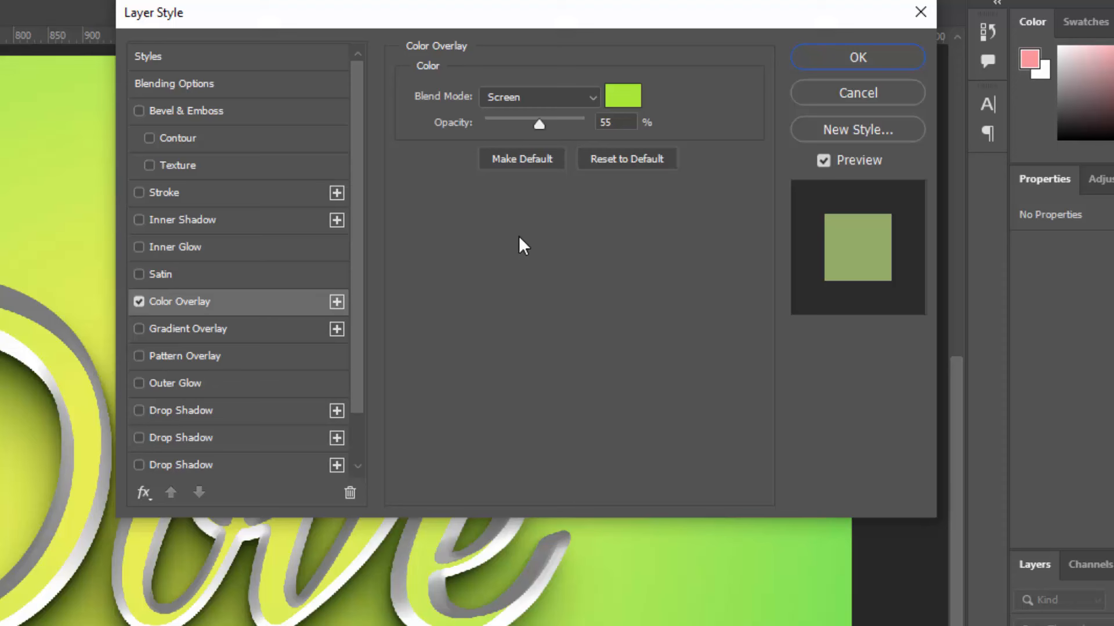
click(540, 104)
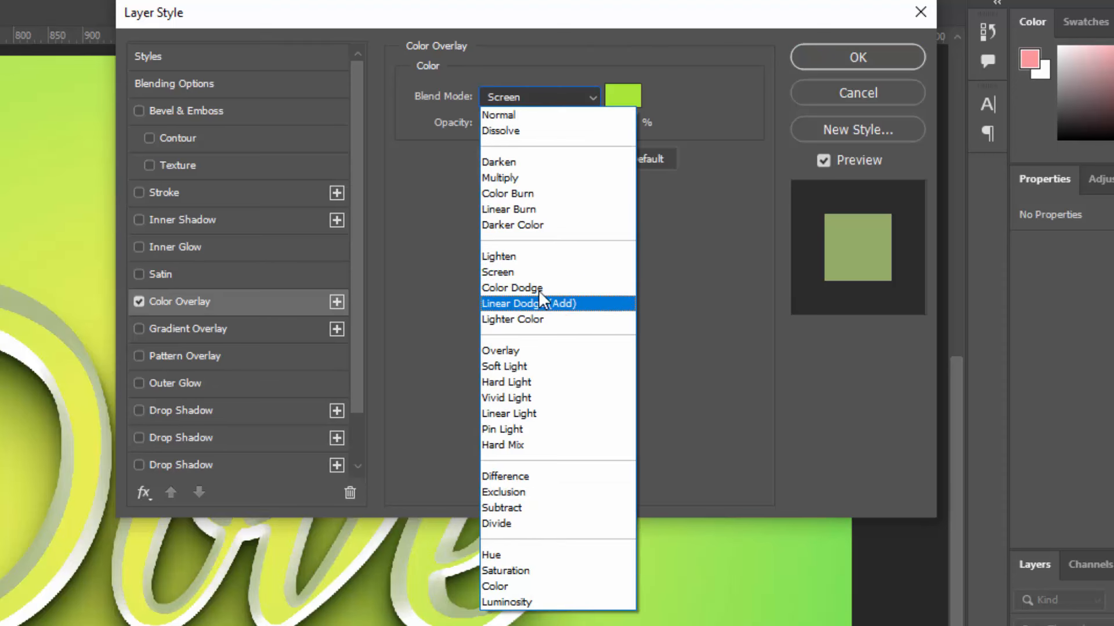
click(523, 209)
Set the Border 0 overlay colour to #5c7d2d, apply the style and collapse the group's effects list
click(622, 95)
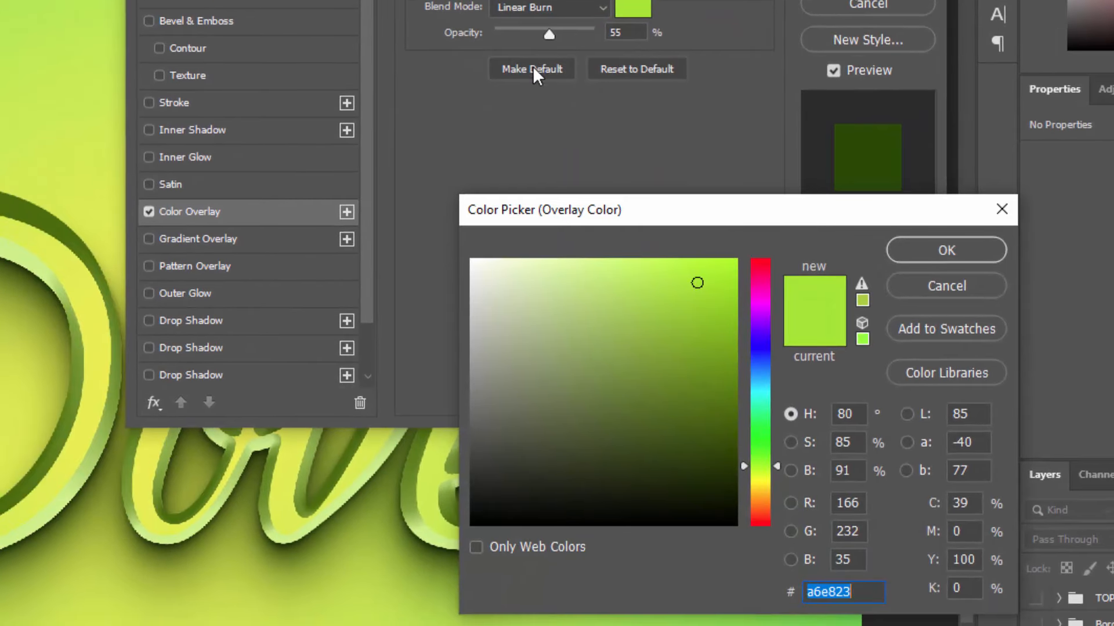
text(5c)
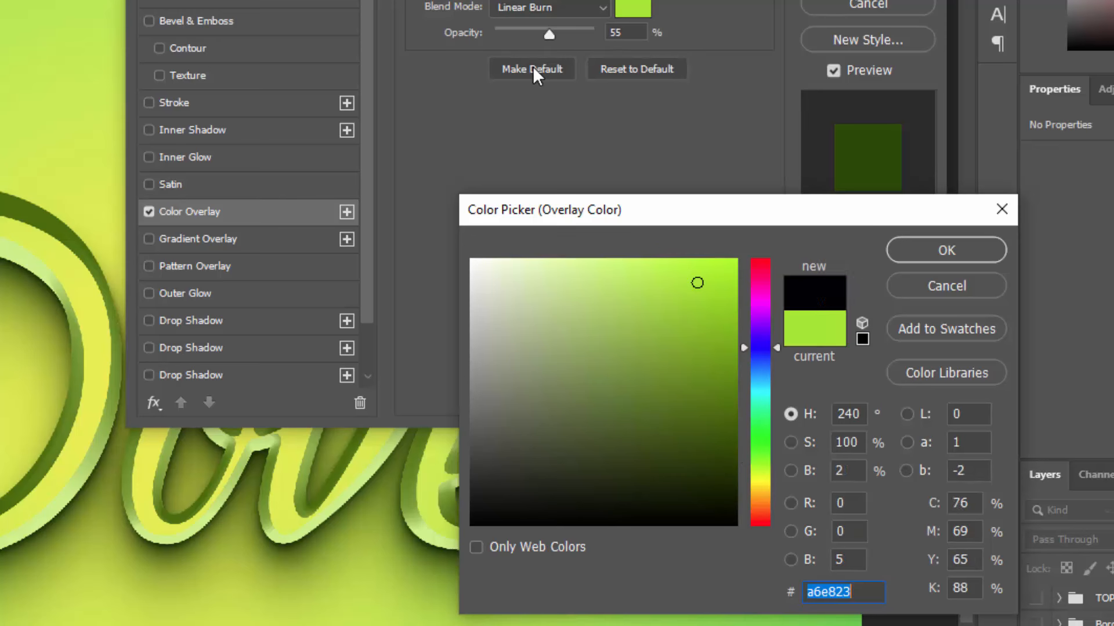
text(7d)
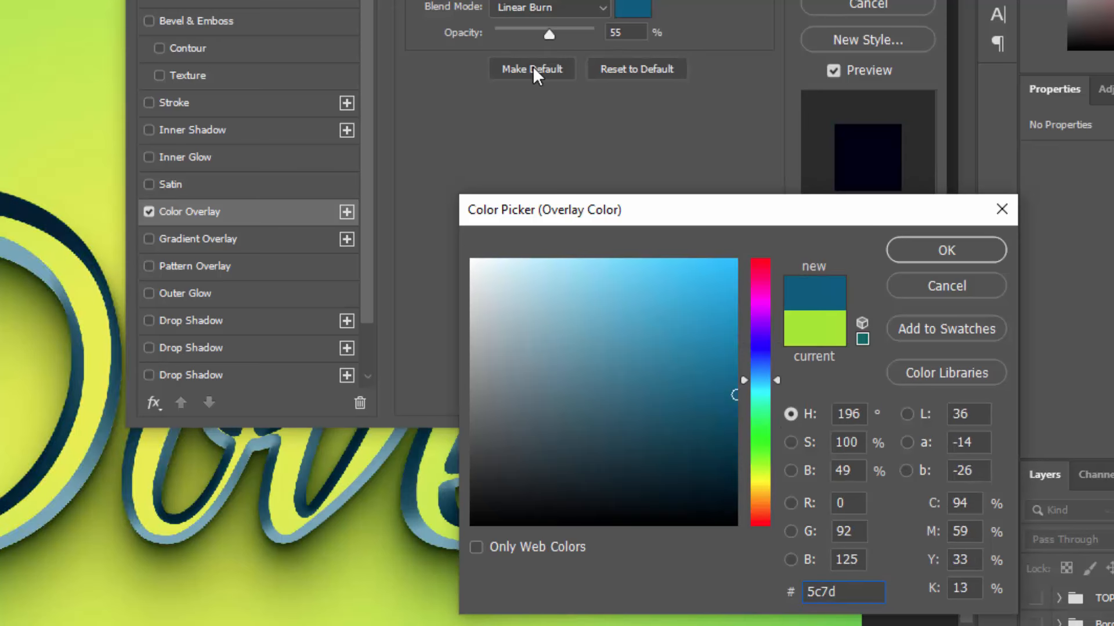
text(2d)
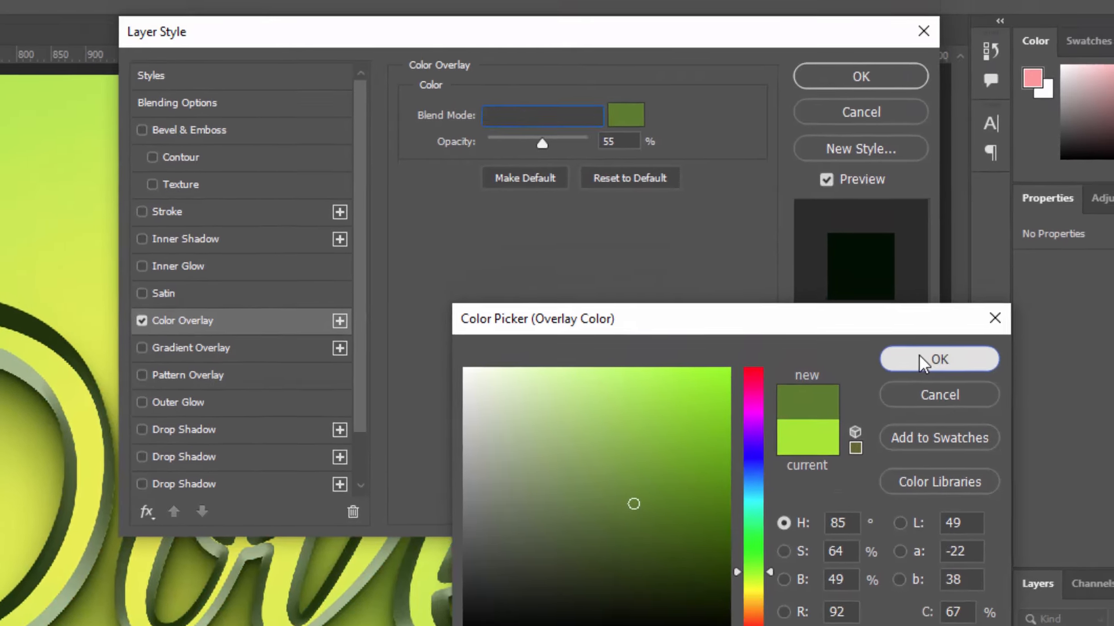
click(946, 250)
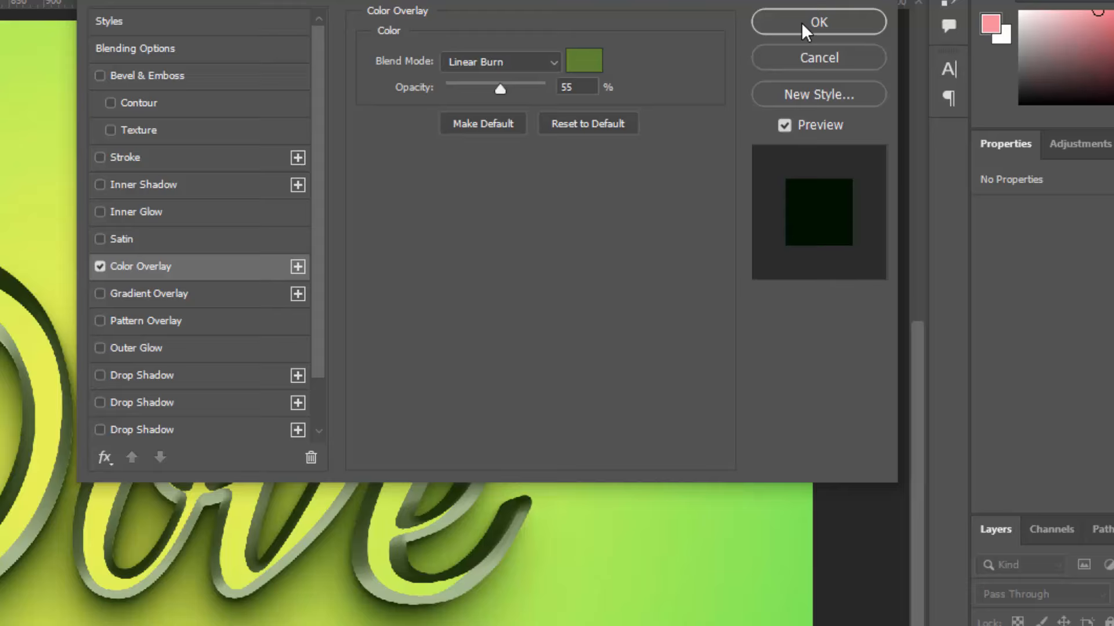
click(858, 123)
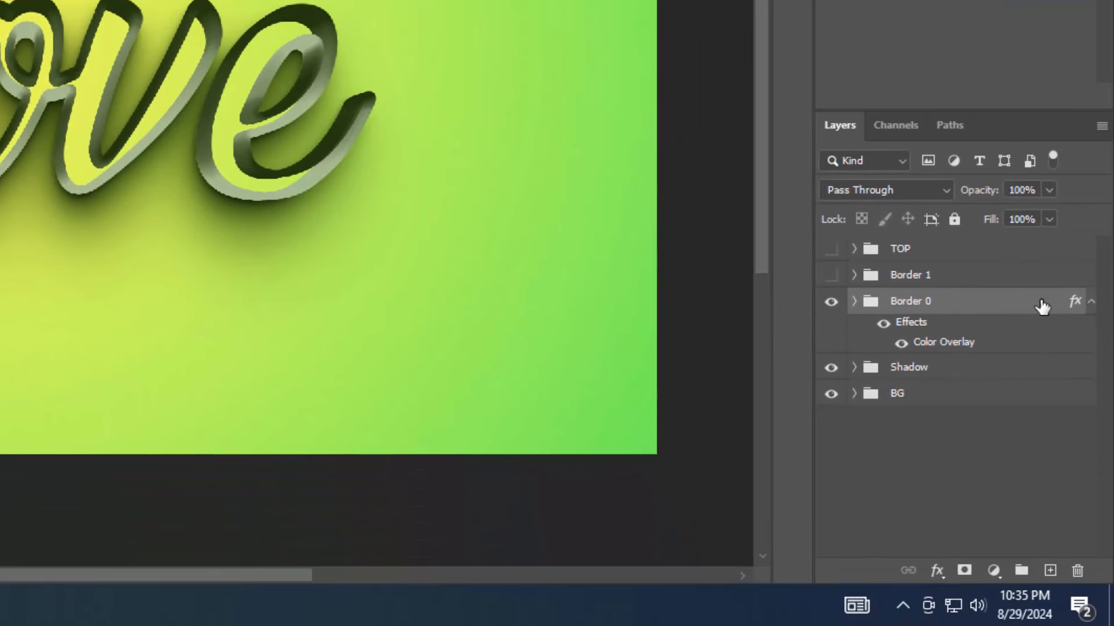
click(1091, 301)
Show the Border 1 group and add a Color Overlay to it in Linear Burn mode at 55% opacity
click(831, 275)
click(951, 280)
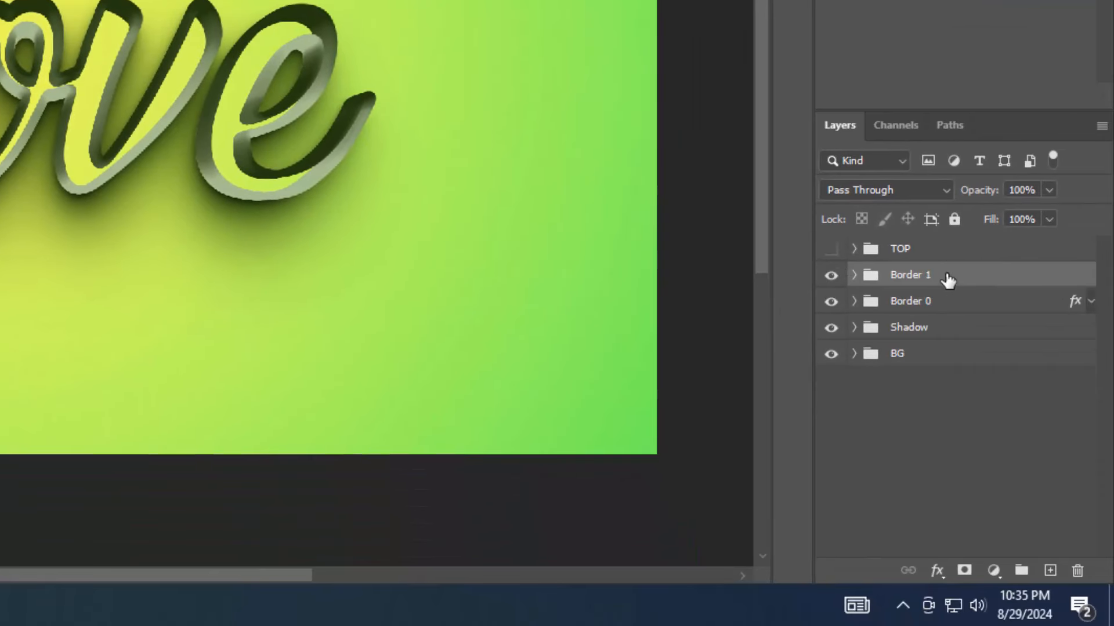
click(936, 572)
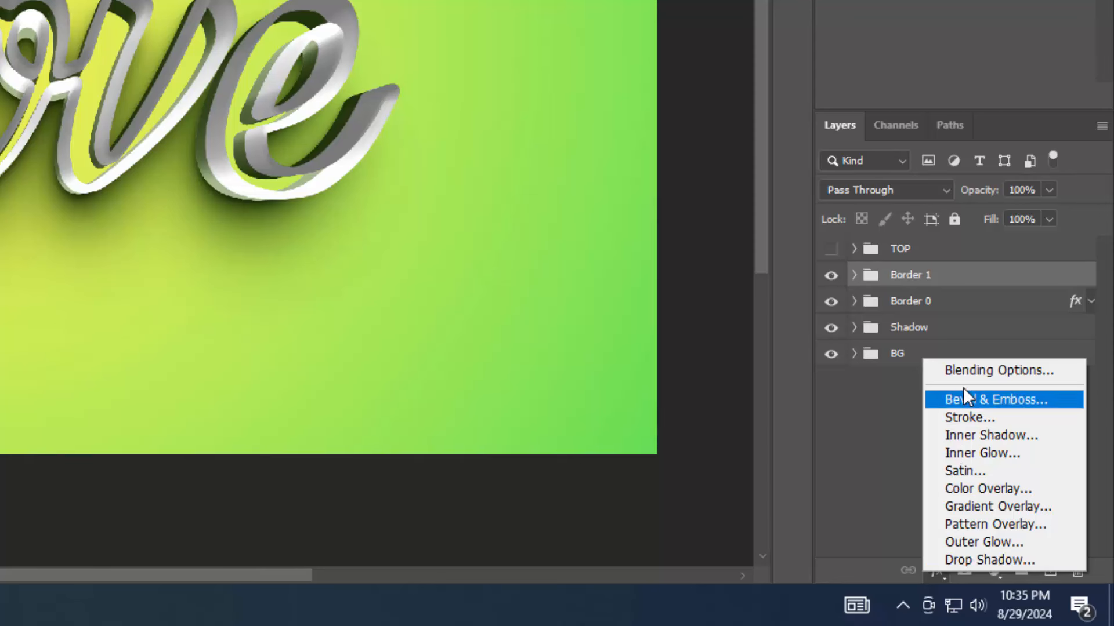
click(961, 372)
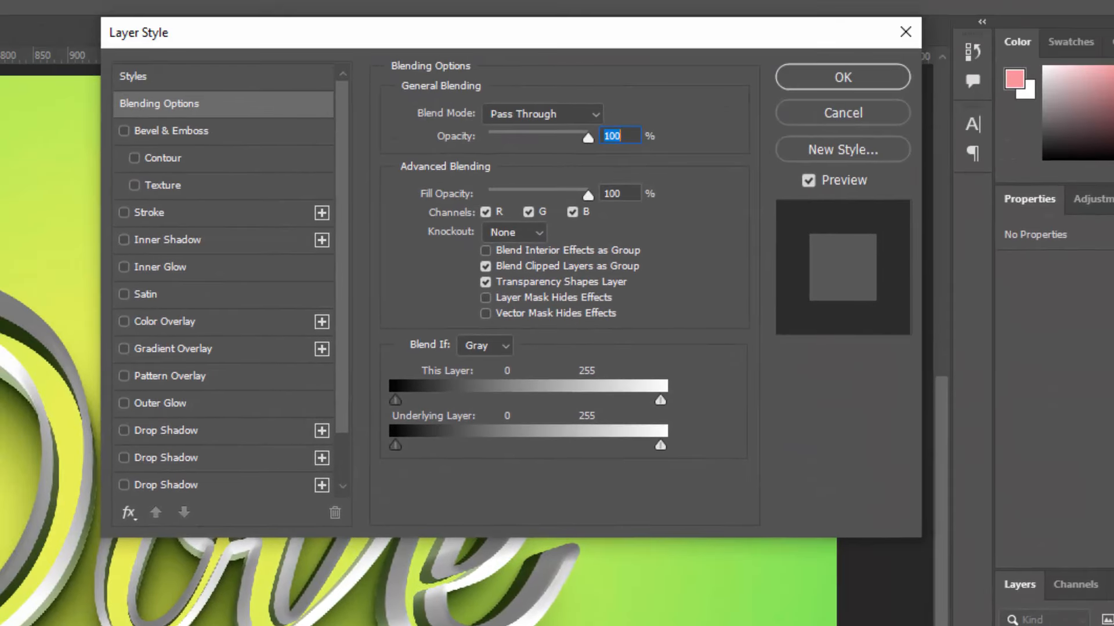
key(Tab)
click(186, 324)
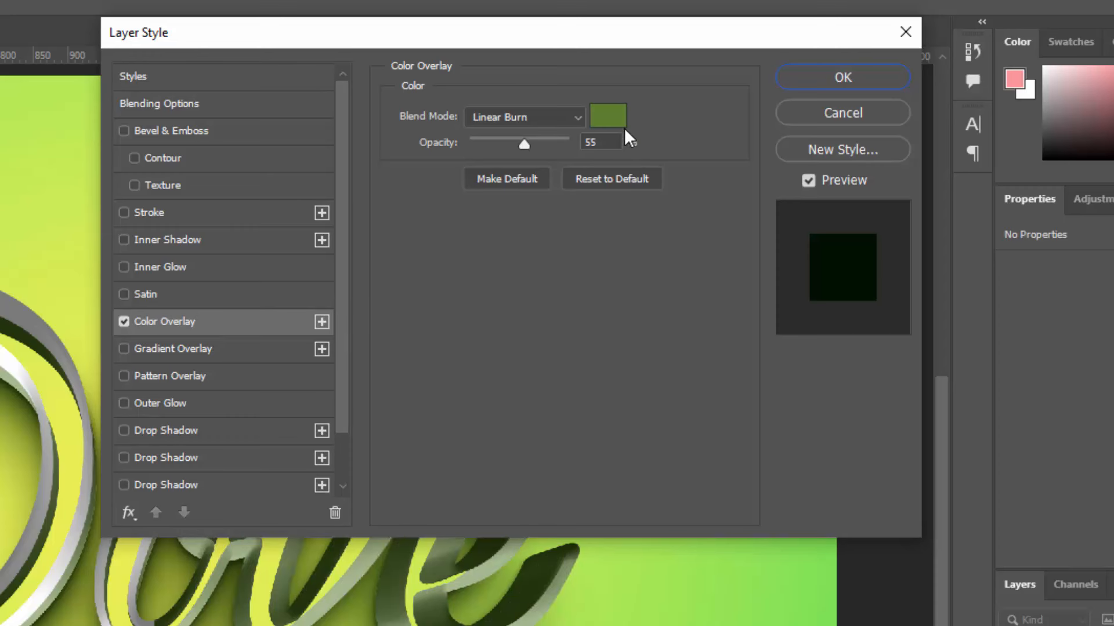
Set the Border 1 overlay colour to #85ad2d, apply the style and collapse the group's effects list
click(605, 118)
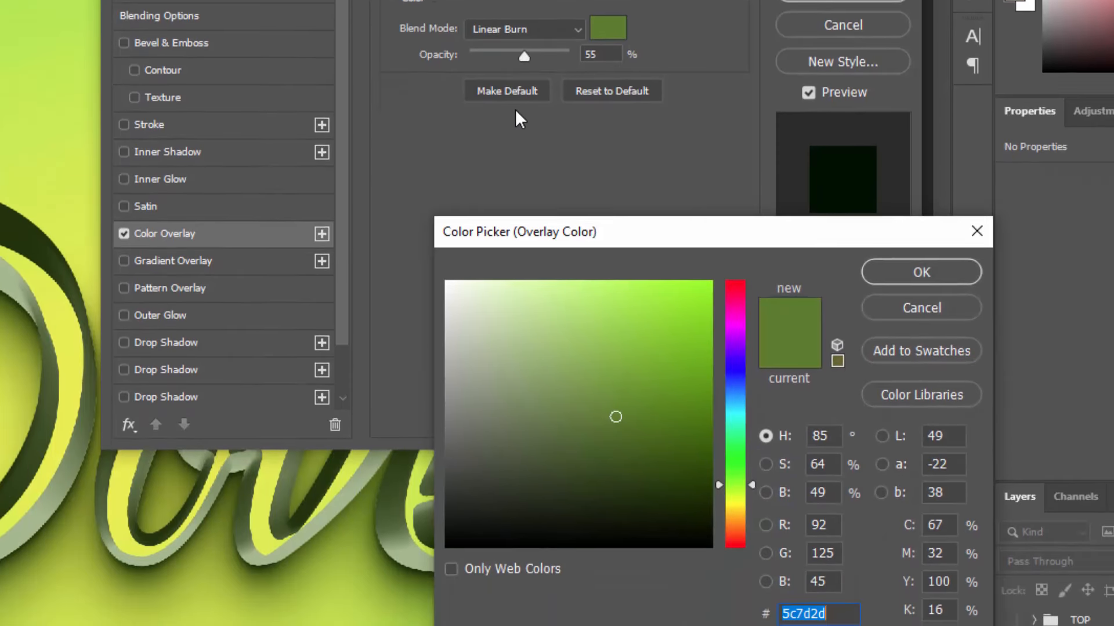
text(85)
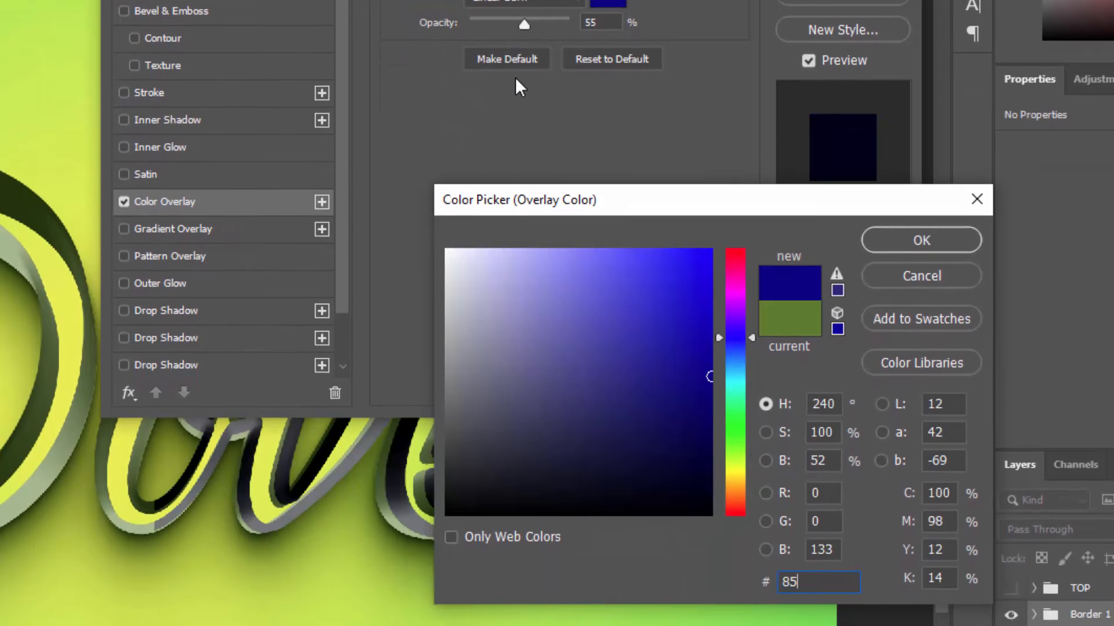
text(ad)
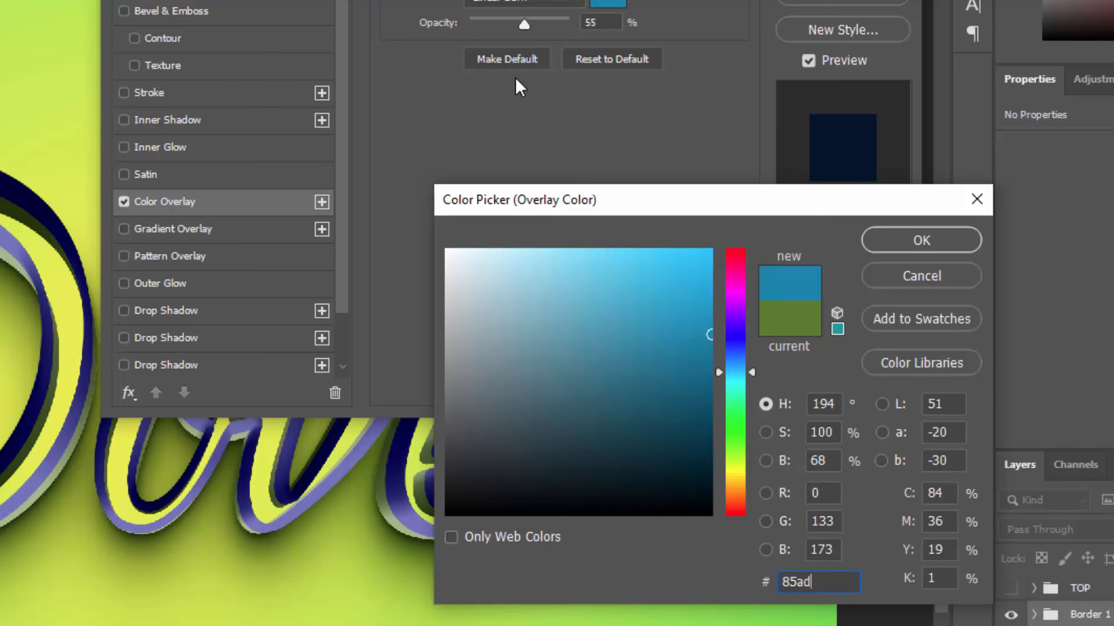
text(2d)
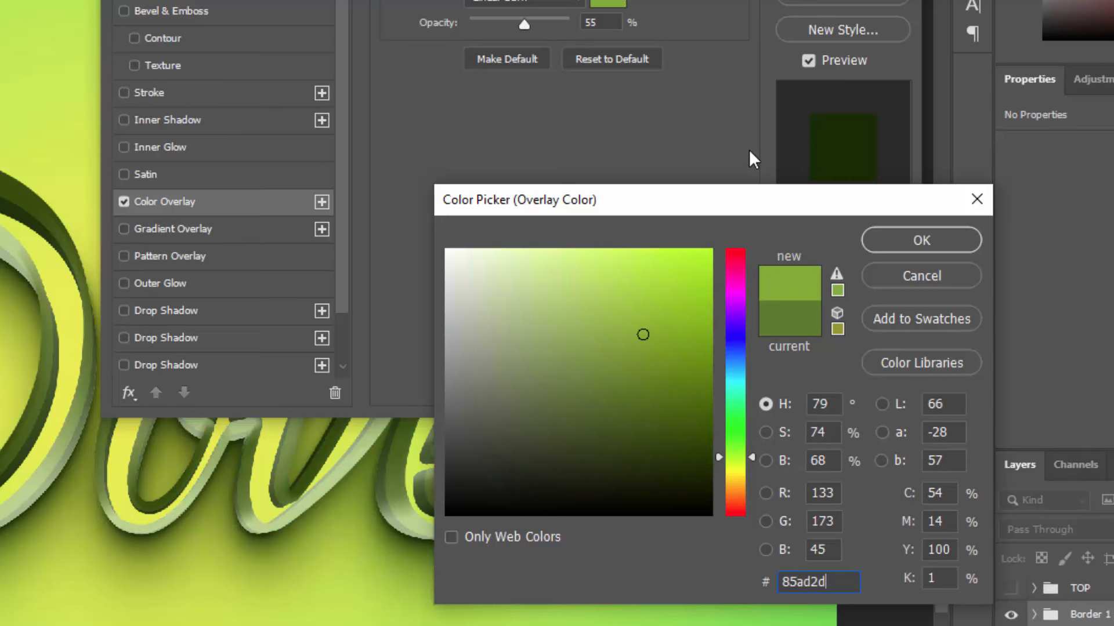
click(926, 234)
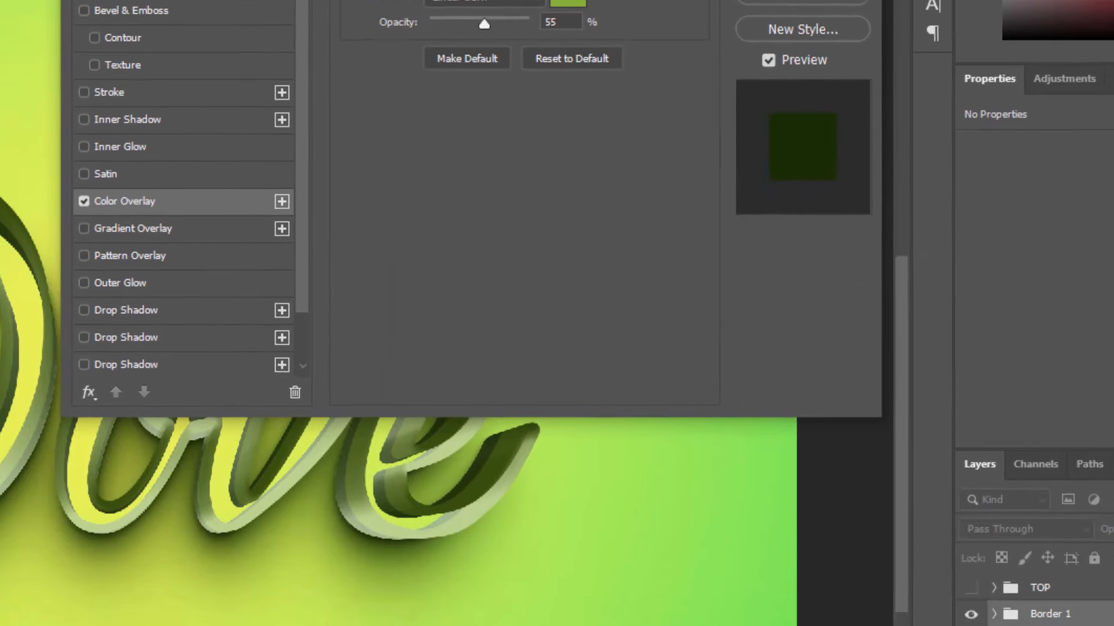
click(862, 103)
click(1091, 275)
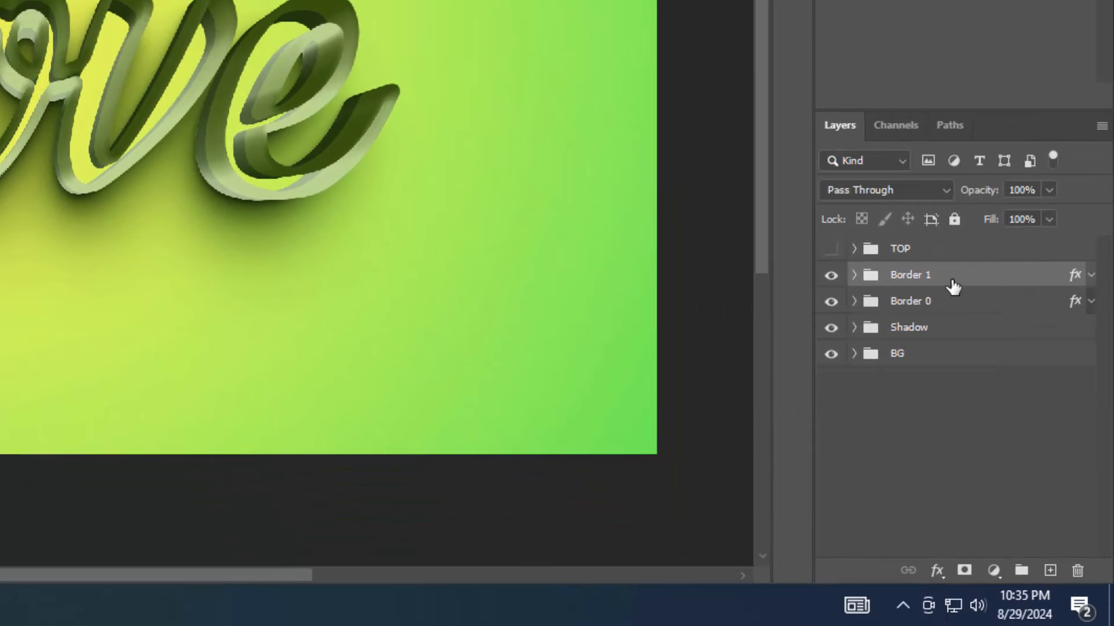
Show and expand the TOP group, then set the TOP layer's fill opacity to 0% in its layer style
click(830, 249)
click(854, 249)
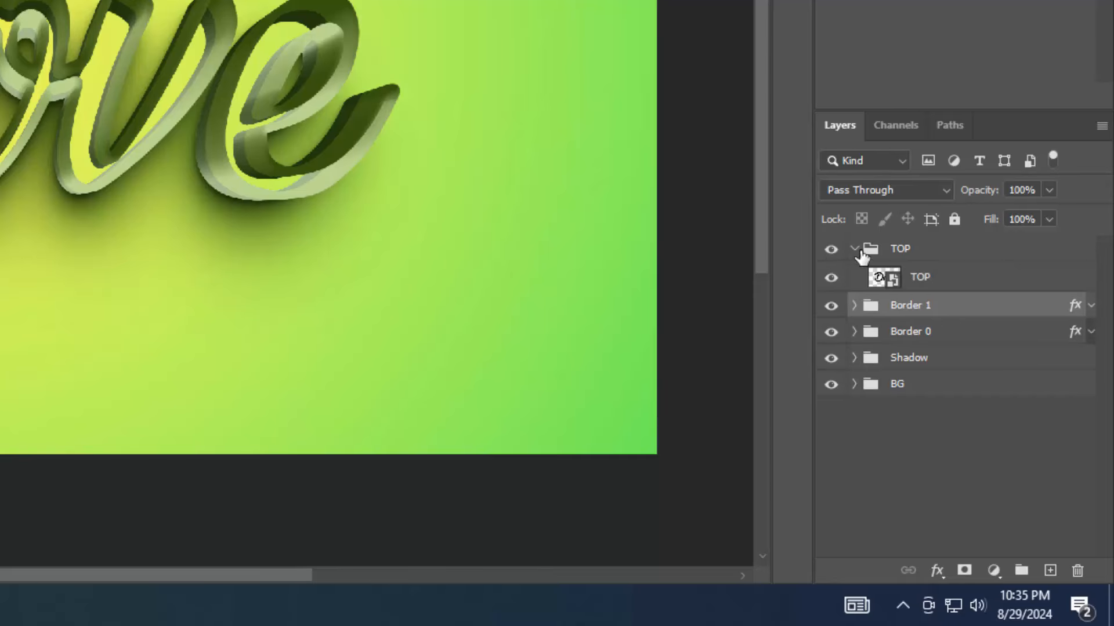
click(948, 282)
click(941, 570)
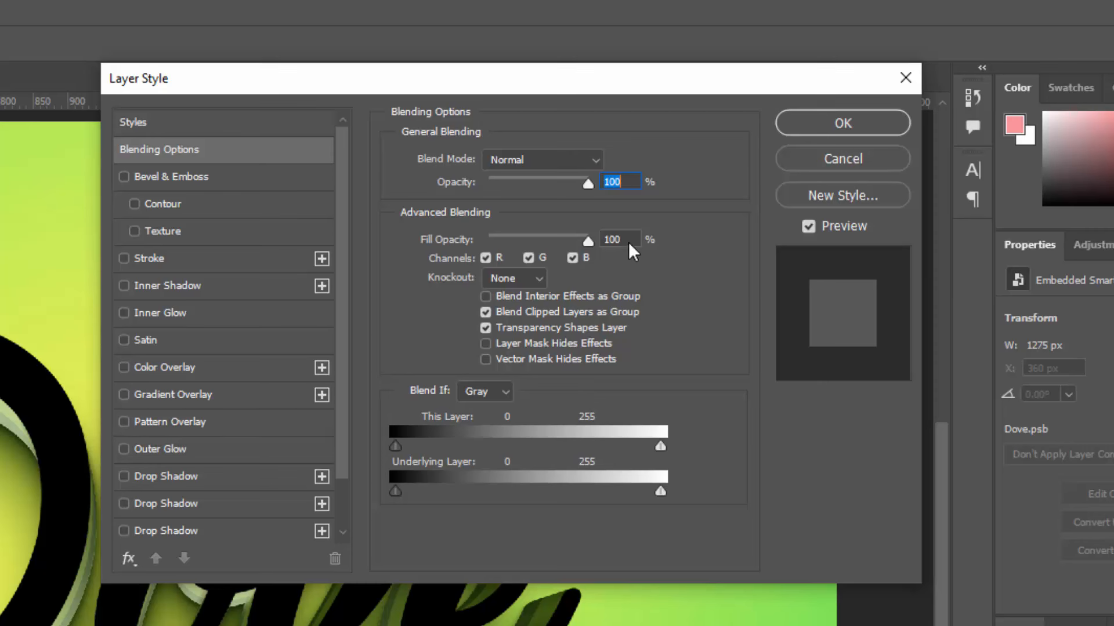
click(628, 242)
text(0)
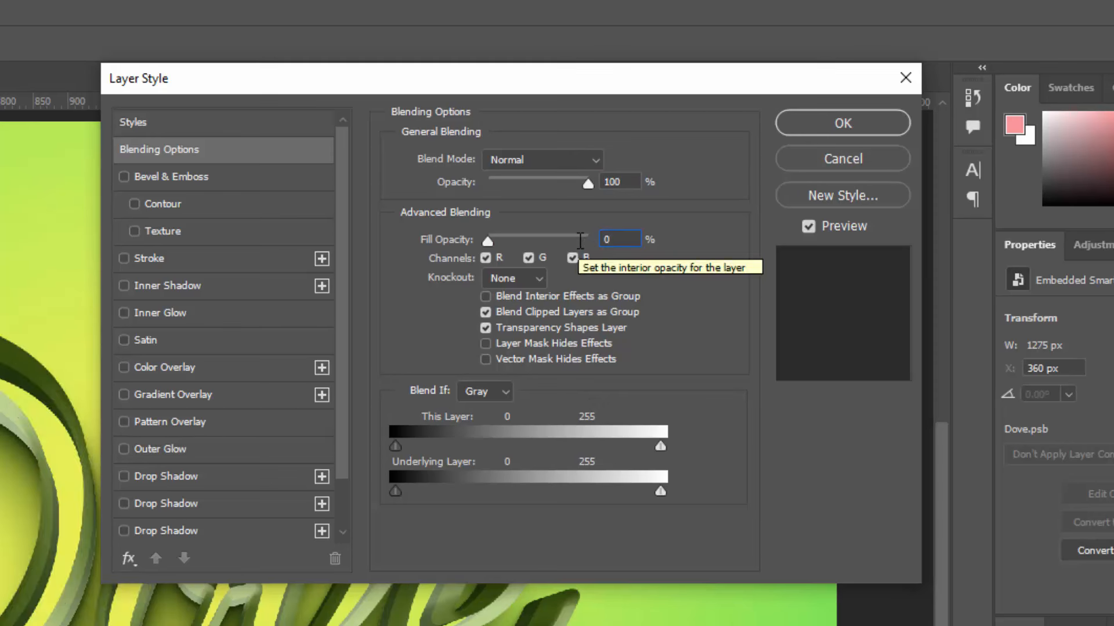
Leave Bevel & Emboss off for the TOP layer and add a Color Overlay in Normal mode at 55% opacity
click(163, 203)
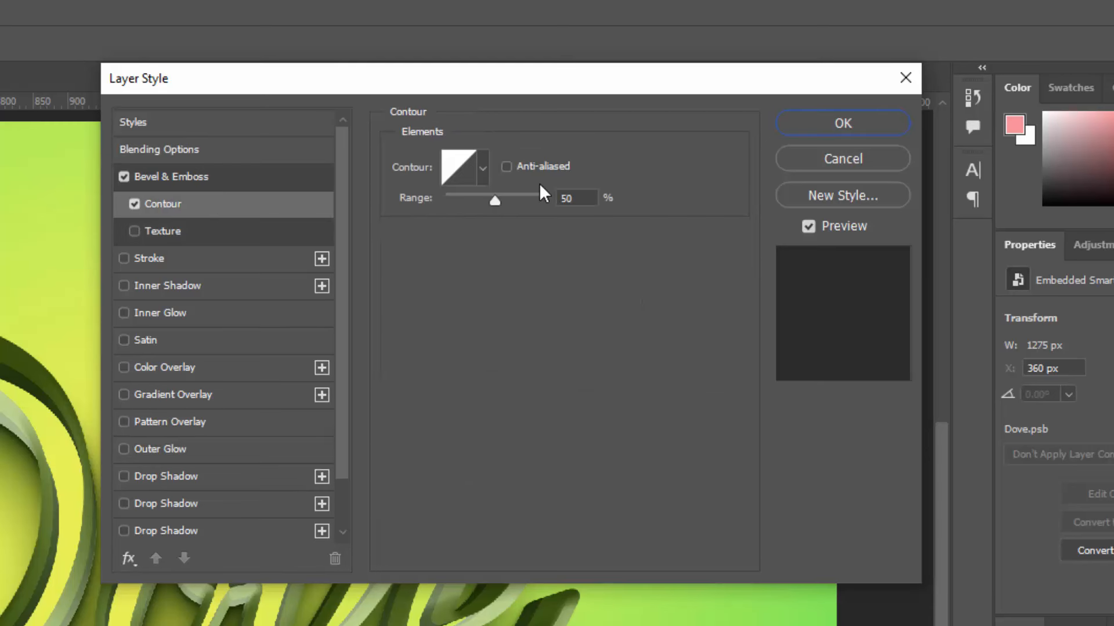
click(124, 177)
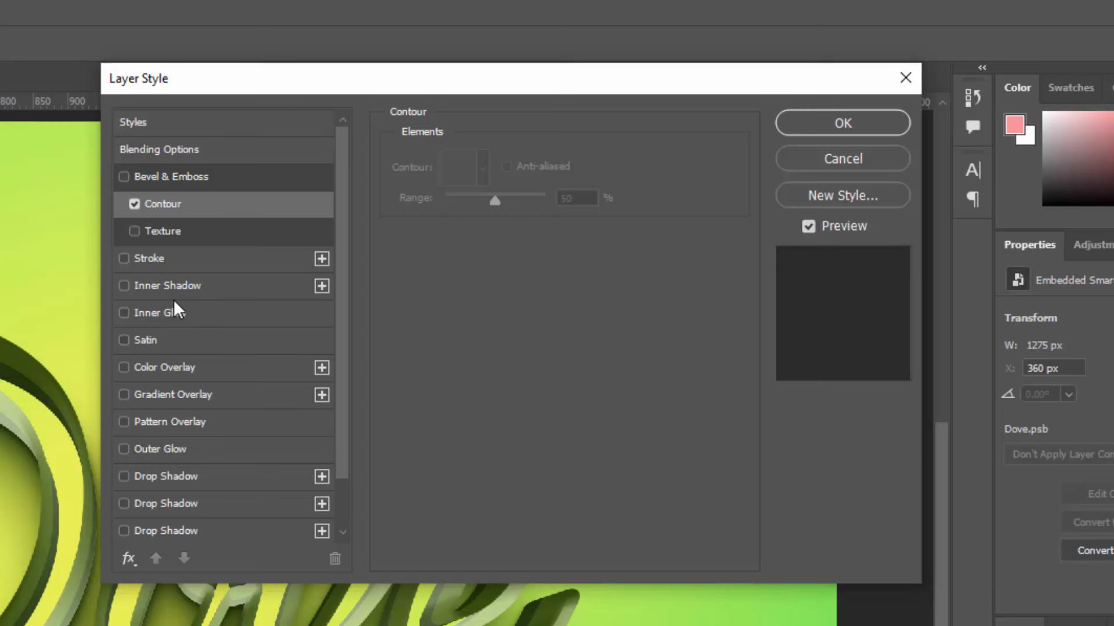
click(158, 372)
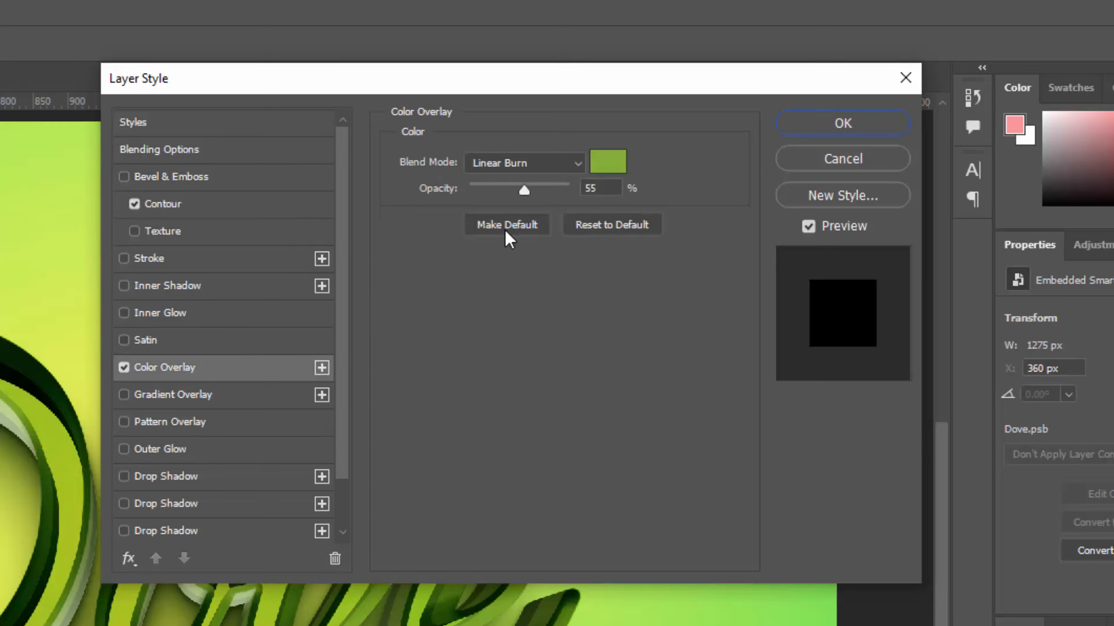
click(540, 168)
click(537, 180)
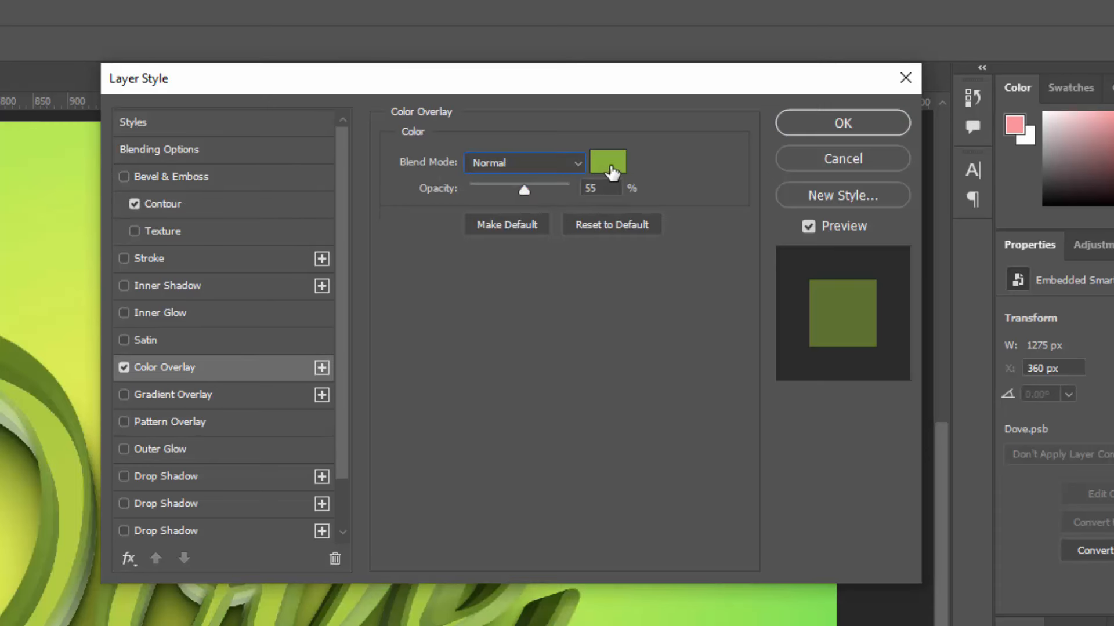
Set the TOP layer's overlay colour to #87b232
click(609, 168)
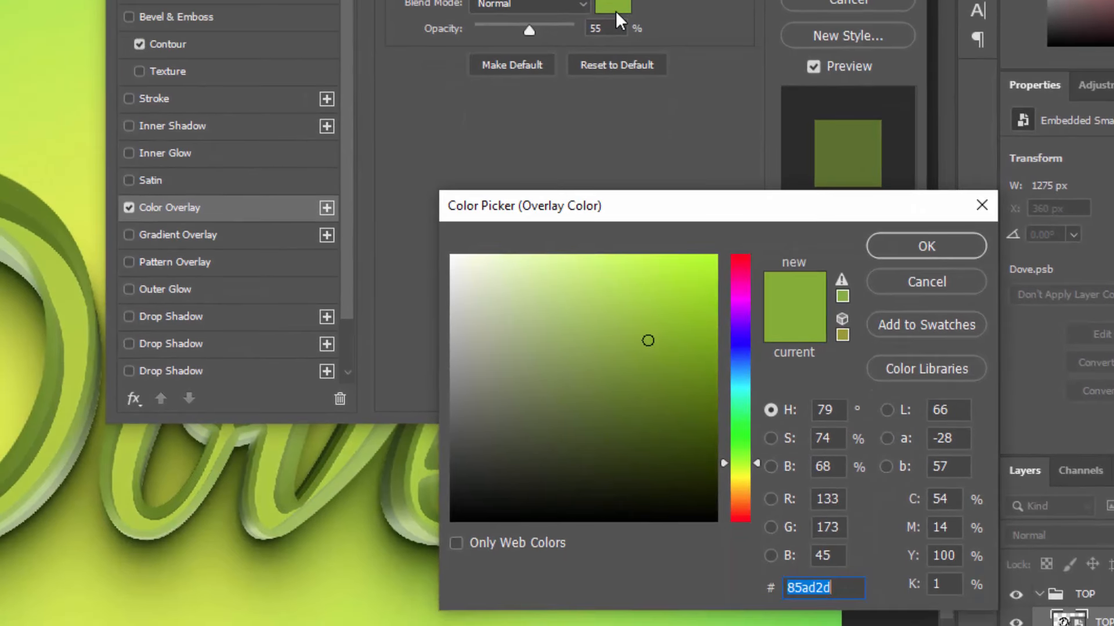
text(87b)
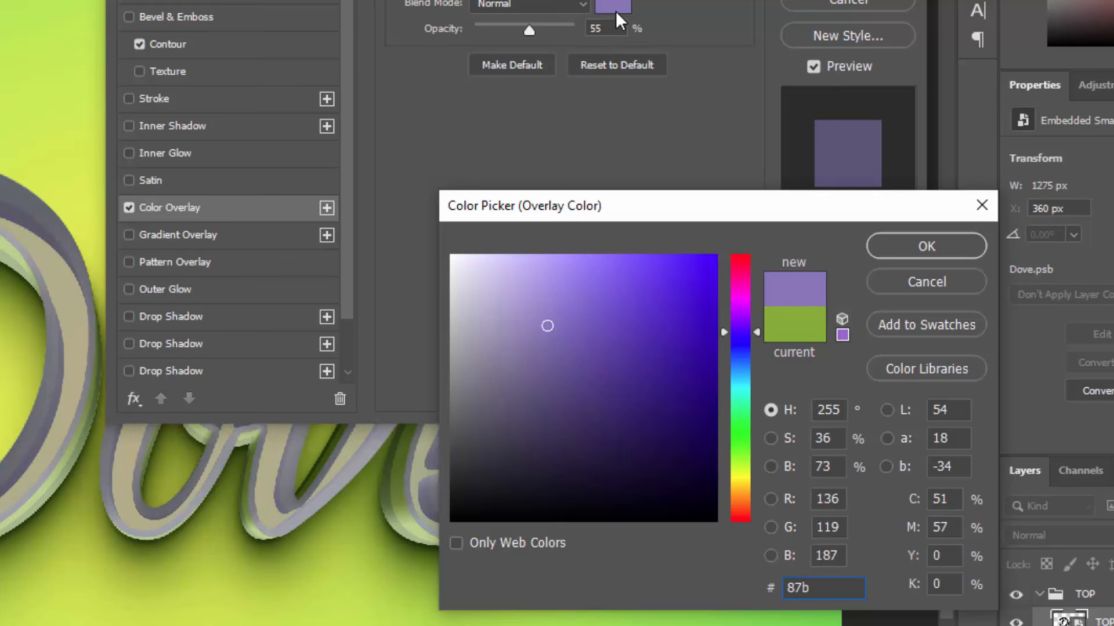
text(232)
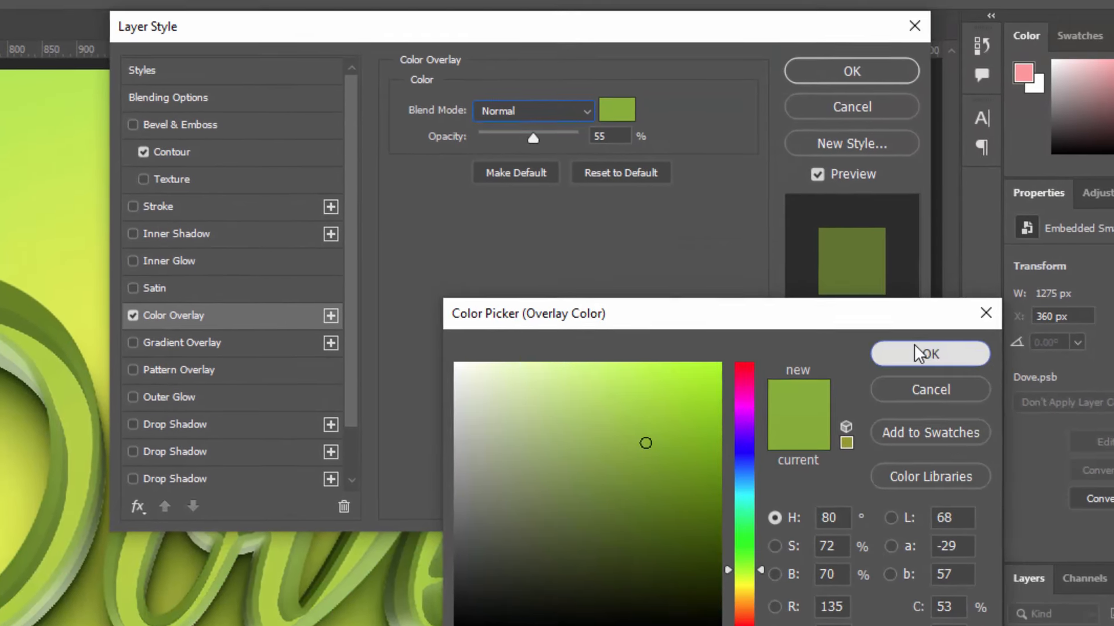
click(928, 287)
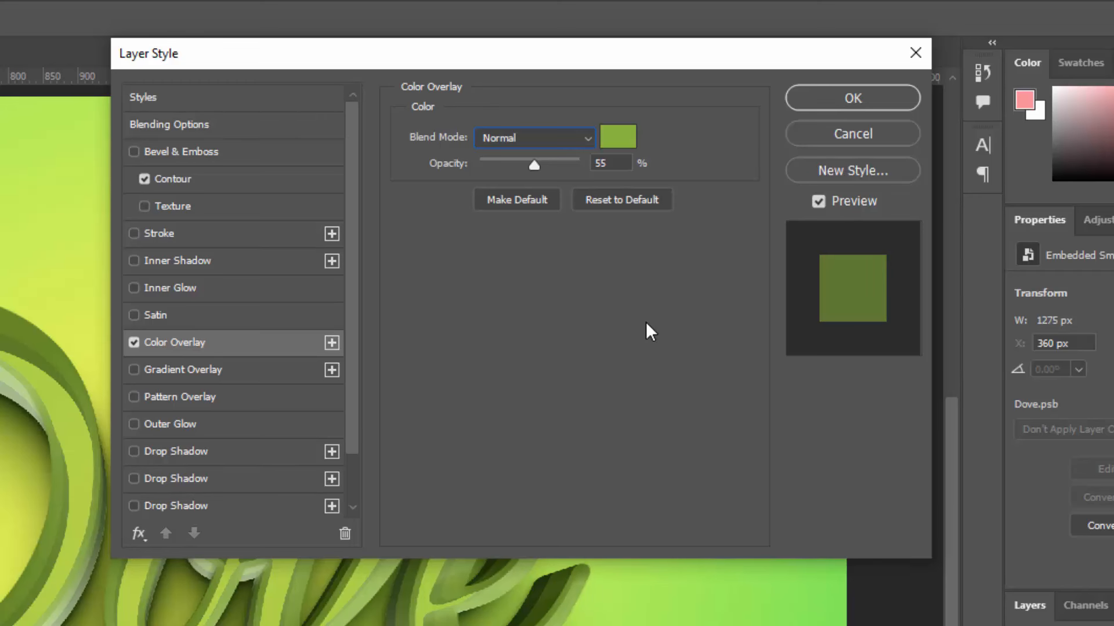
Add a reversed Diamond Gradient Overlay to the TOP layer in Hard Light mode, 100% opacity, 145° angle and 25% scale
click(194, 371)
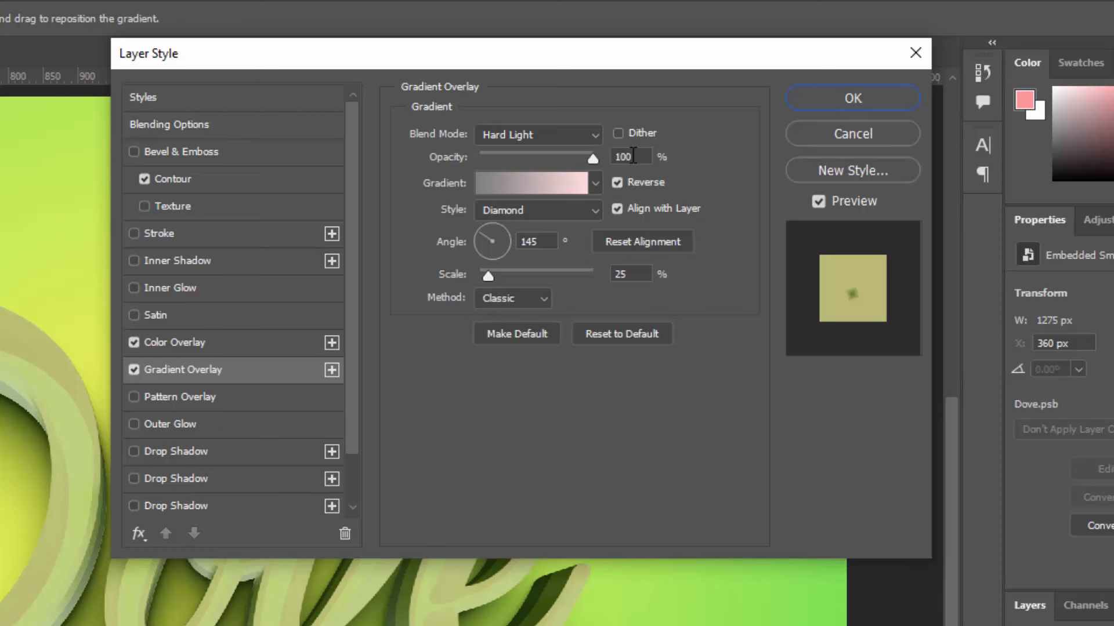
drag(632, 157, 615, 160)
click(618, 181)
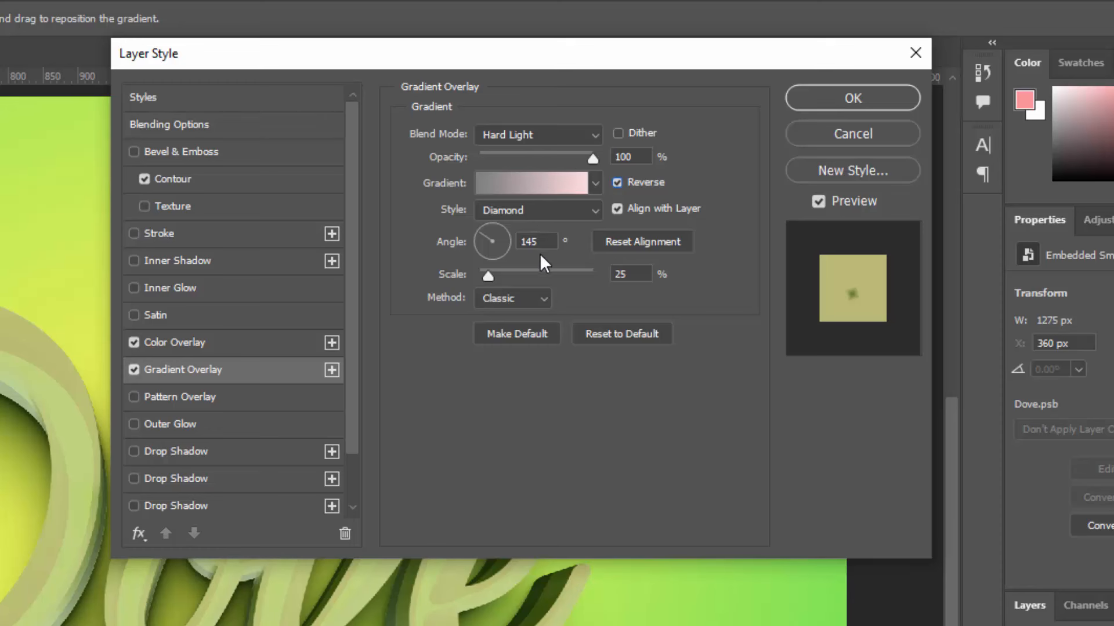
drag(545, 241, 517, 242)
drag(644, 271, 573, 267)
Add a white Outer Glow in Normal mode at 86% opacity, 7 px size and 50% range, and apply the TOP layer's style
click(266, 427)
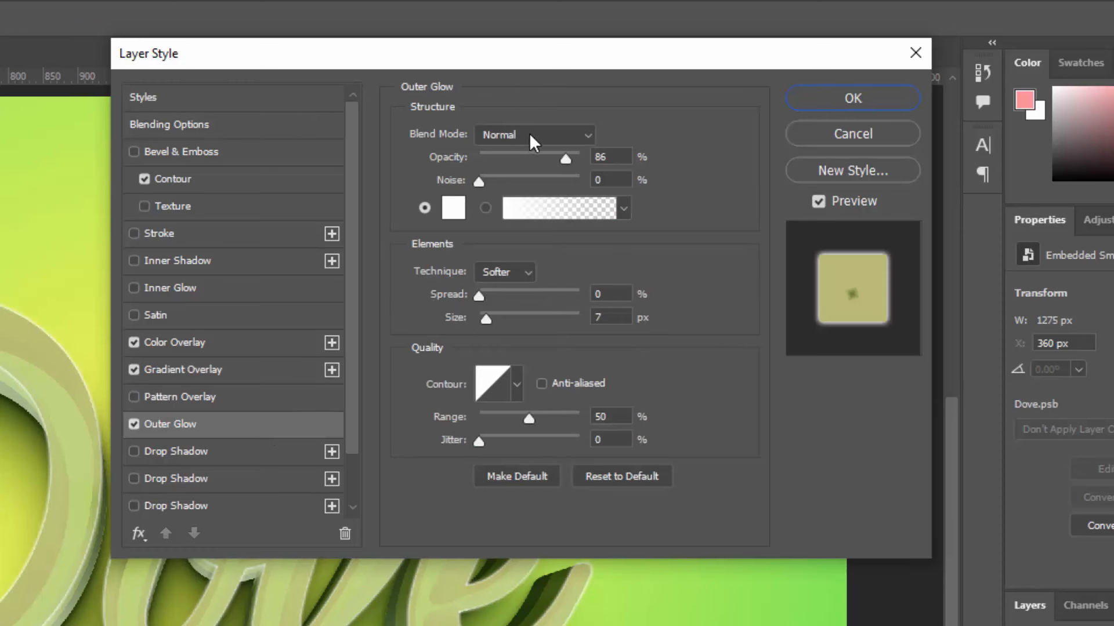
double_click(612, 157)
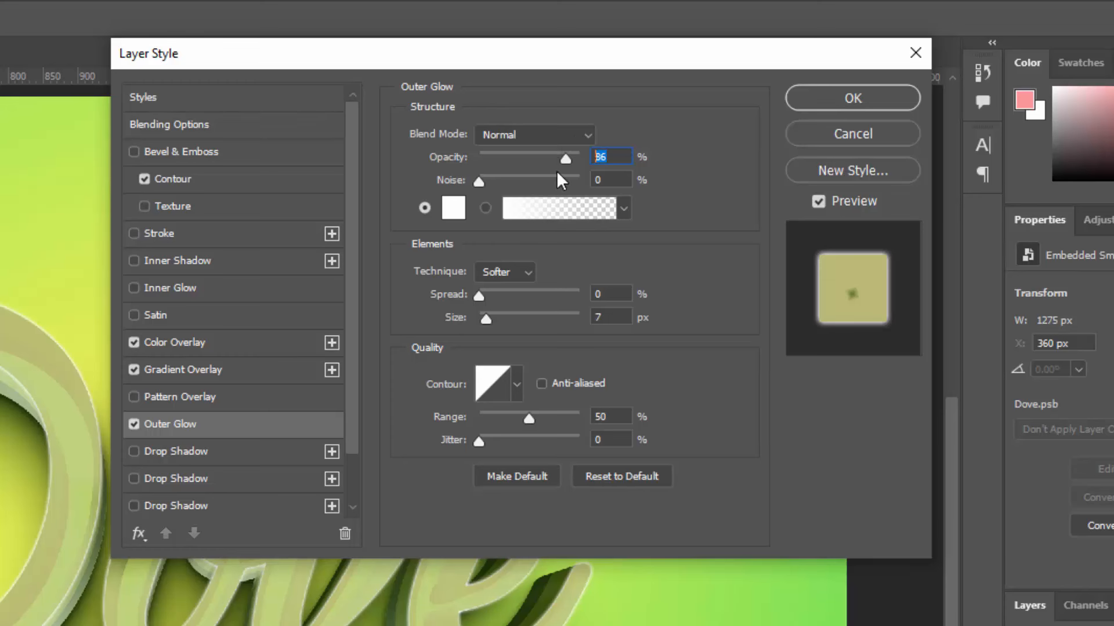
drag(622, 182, 567, 180)
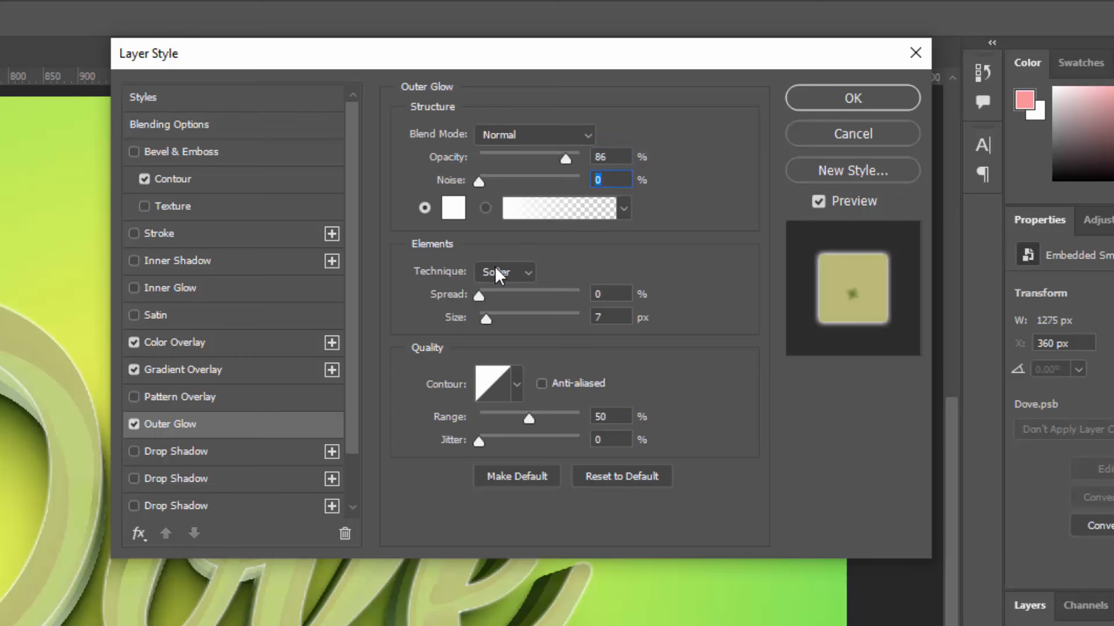
drag(616, 293, 580, 317)
drag(613, 416, 580, 416)
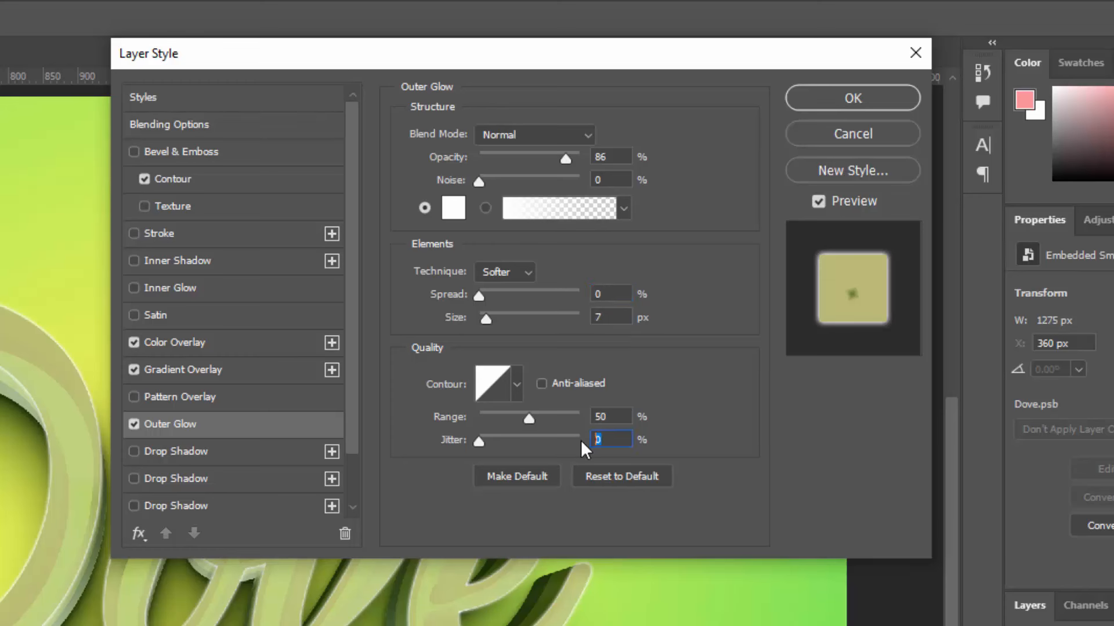
click(822, 108)
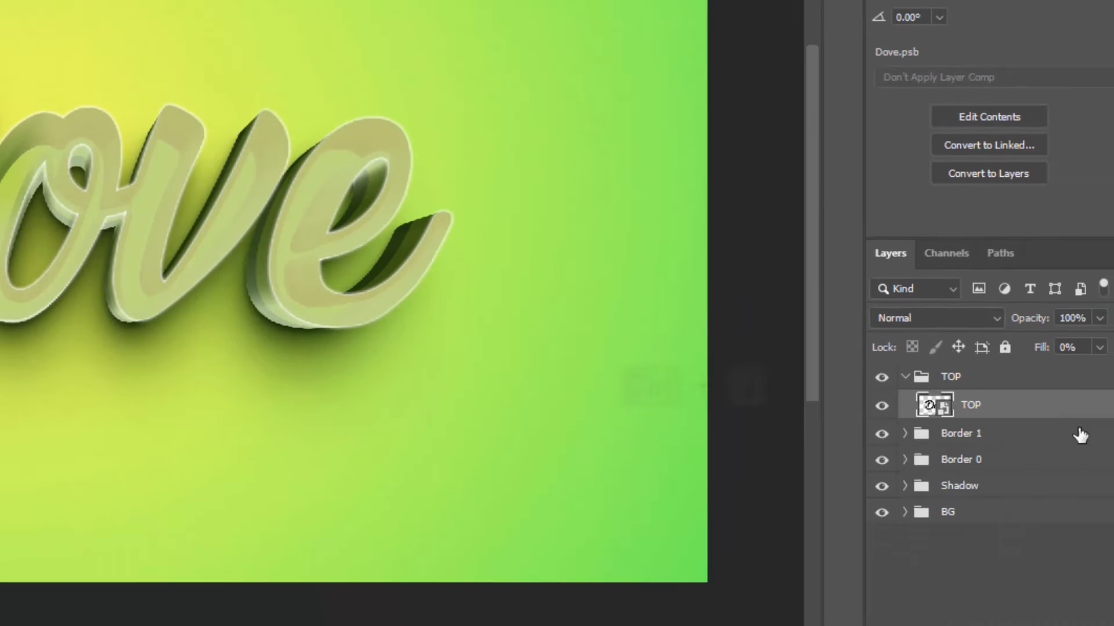
Duplicate the TOP layer and turn off the copy's Color Overlay, Gradient Overlay and Outer Glow, keeping fill opacity at 0%
key(ctrl+j)
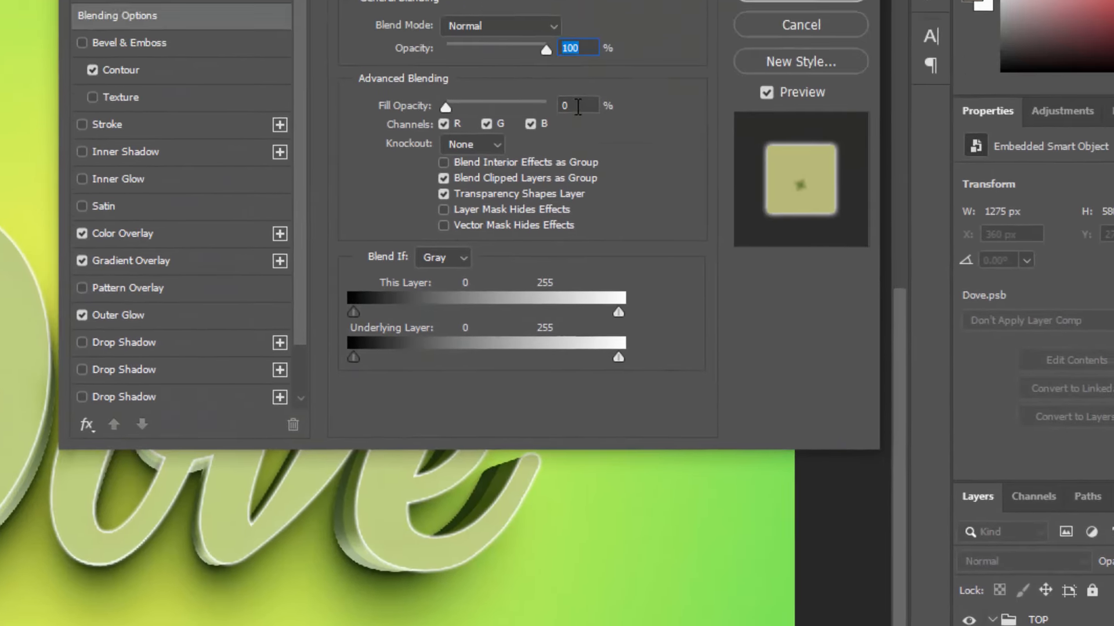
drag(620, 219, 576, 225)
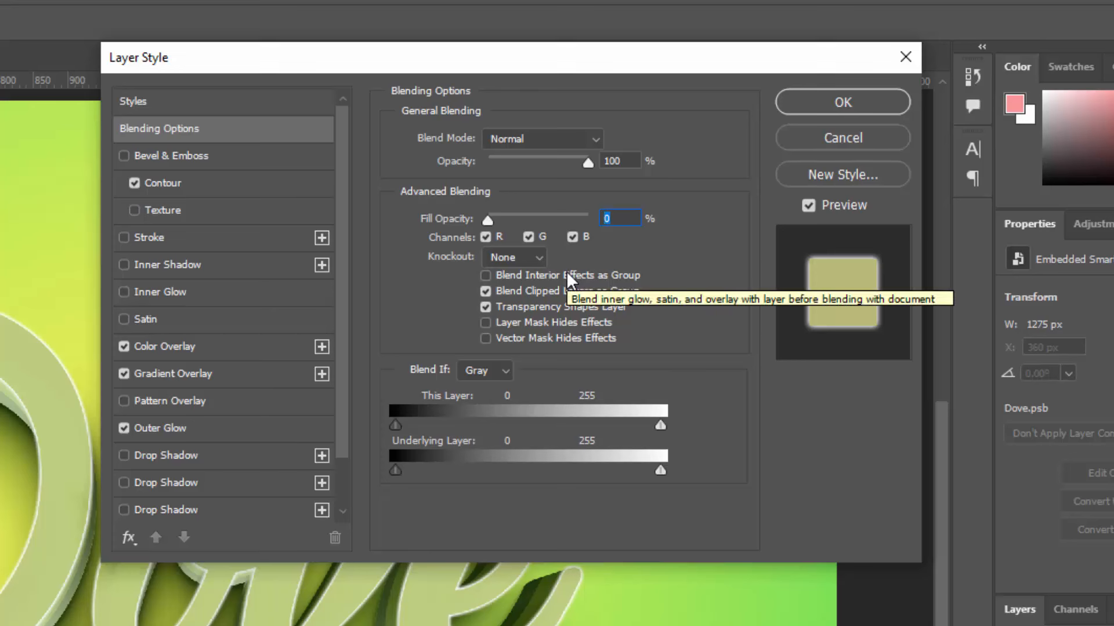
click(124, 346)
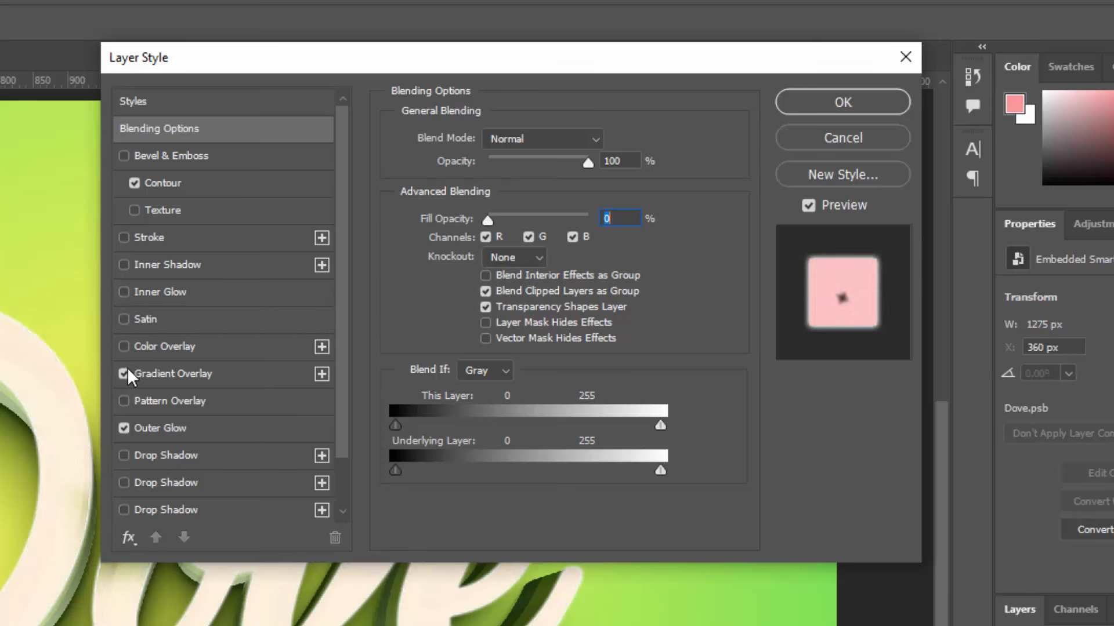
click(124, 373)
click(124, 428)
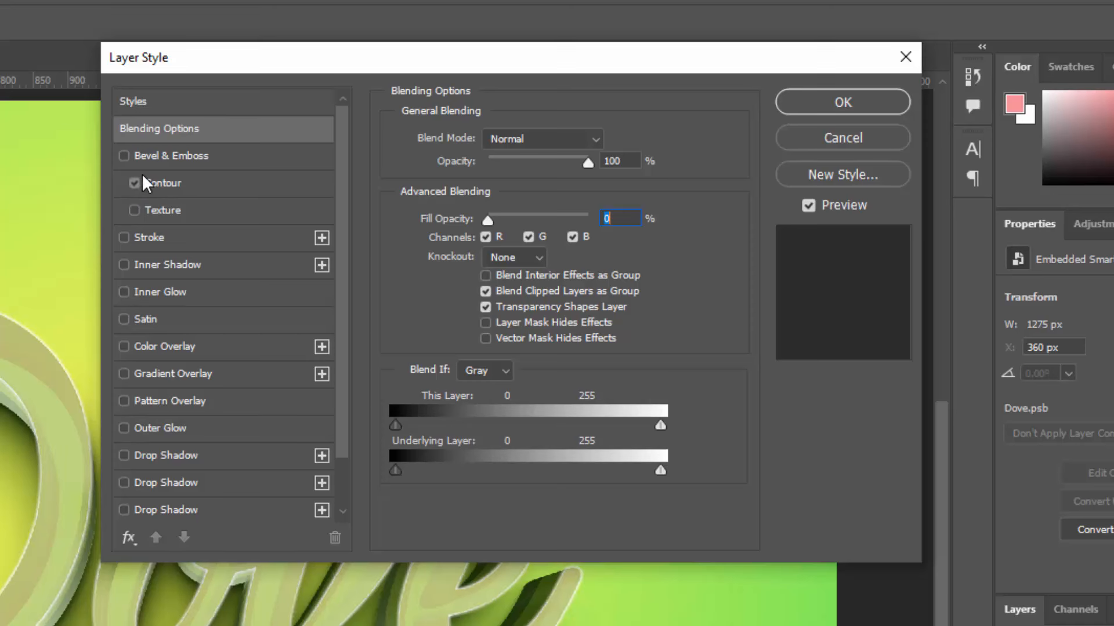
Enable Bevel & Emboss on the TOP layer copy with the Inner Bevel style and a depth of 84%
click(146, 154)
click(531, 141)
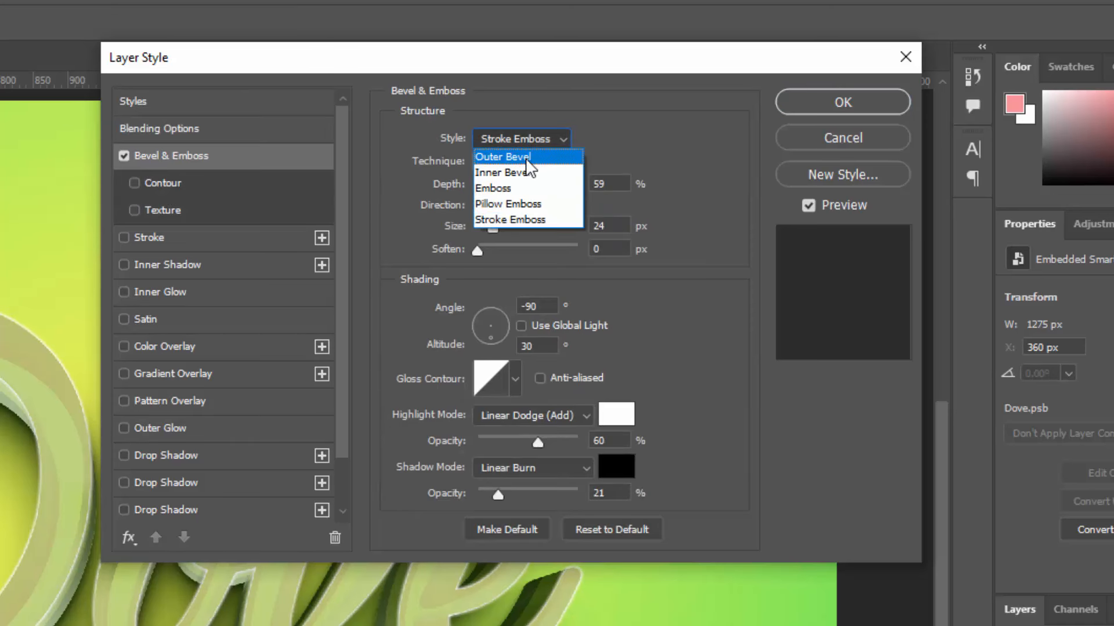
click(517, 169)
double_click(605, 187)
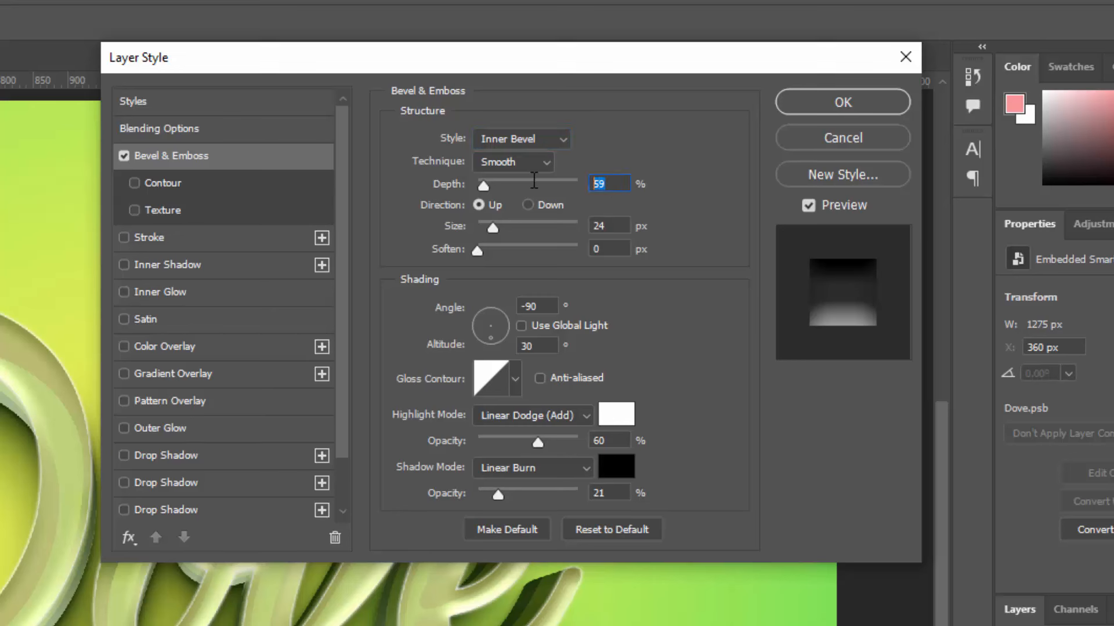
text(84)
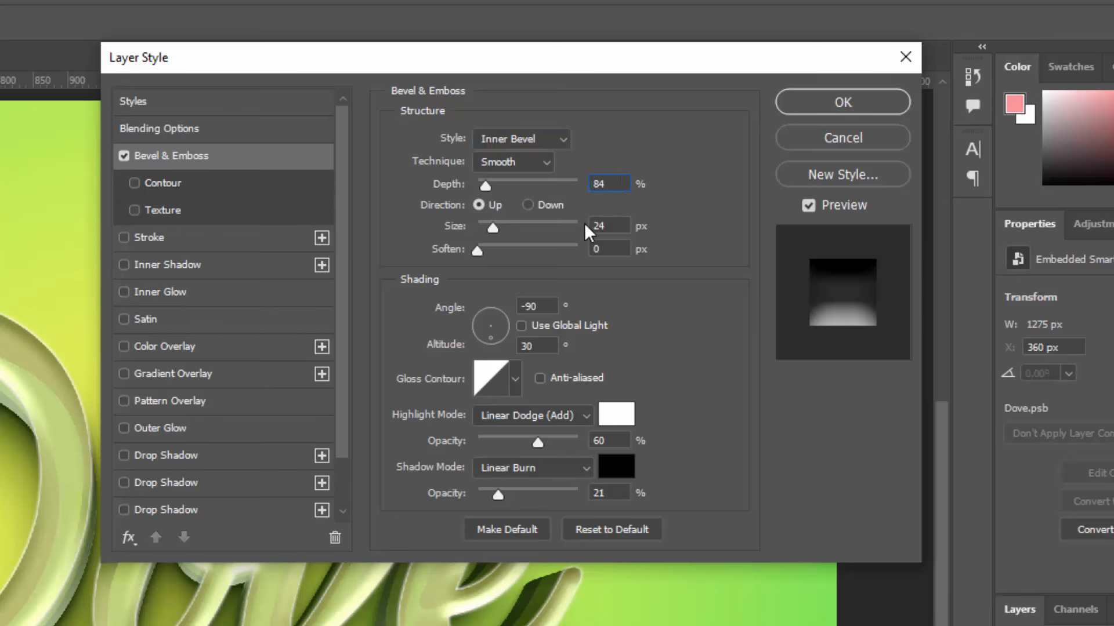
Set the TOP copy's bevel size to 4 px, soften to 9 px and shading angle to 90°
key(Tab)
text(4)
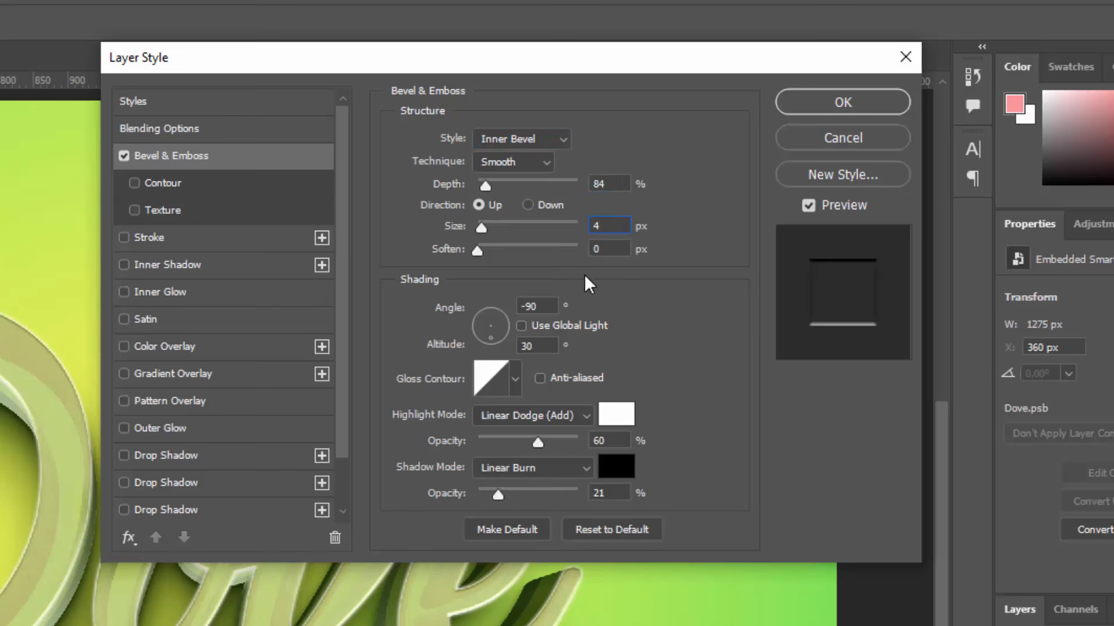
text(9)
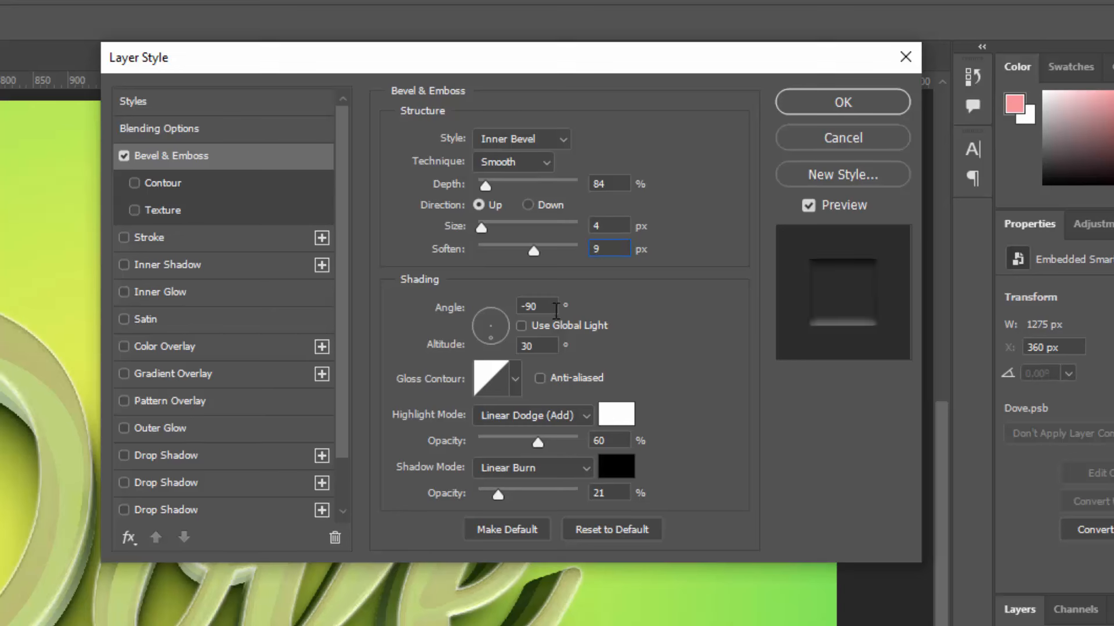
key(Tab)
text(90)
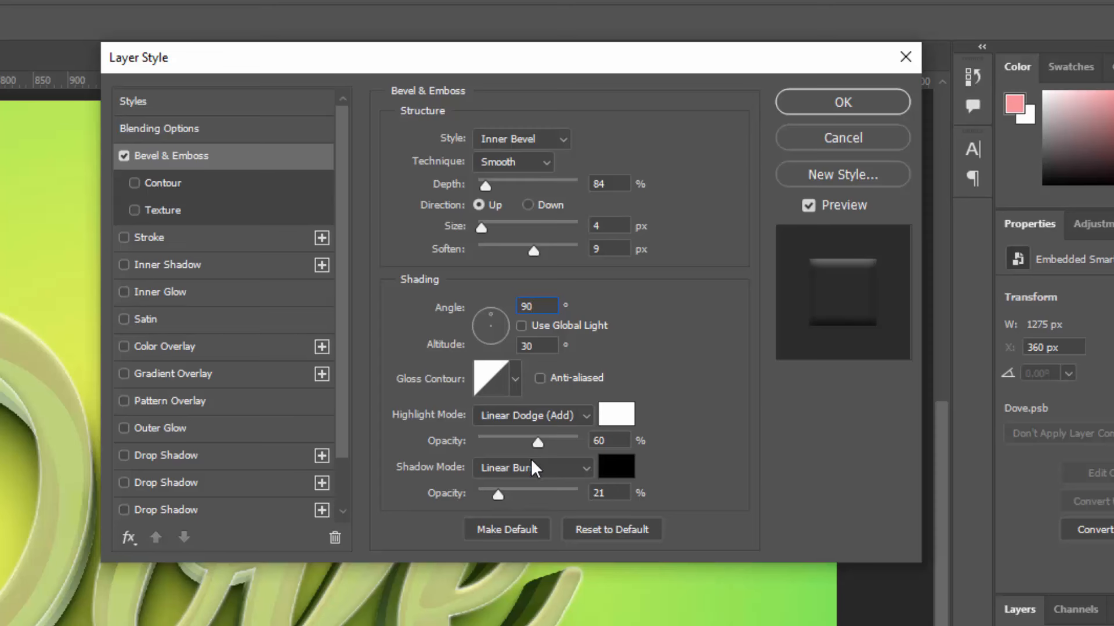
Set the bevel's highlight mode to Color Dodge at 45% and its shadow opacity to 47%, and enable its Contour
click(541, 416)
click(510, 540)
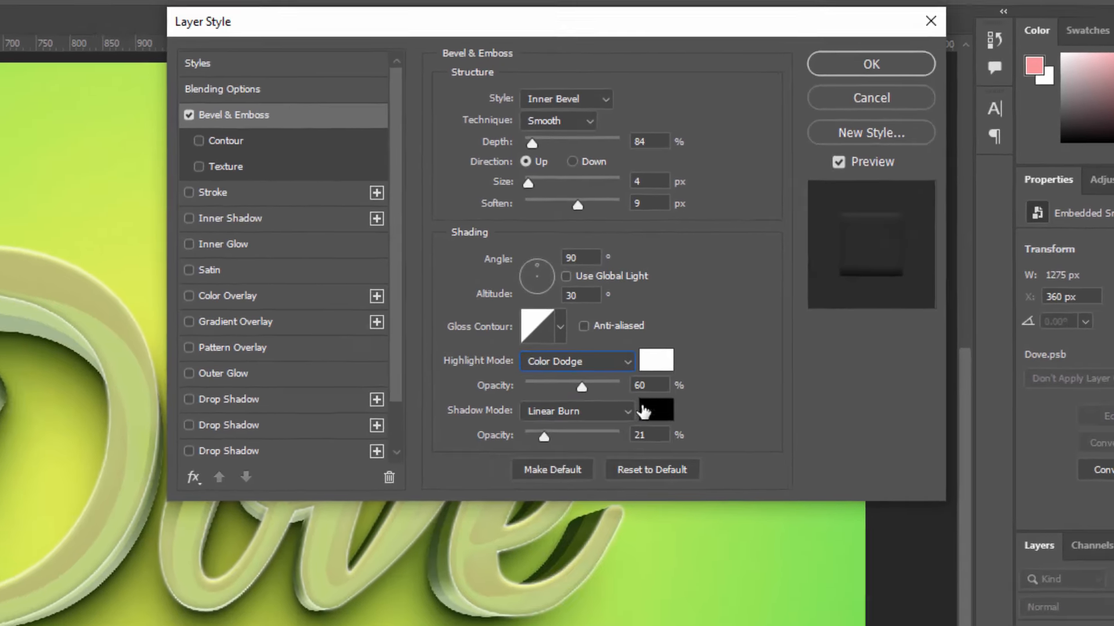
key(Tab)
text(45)
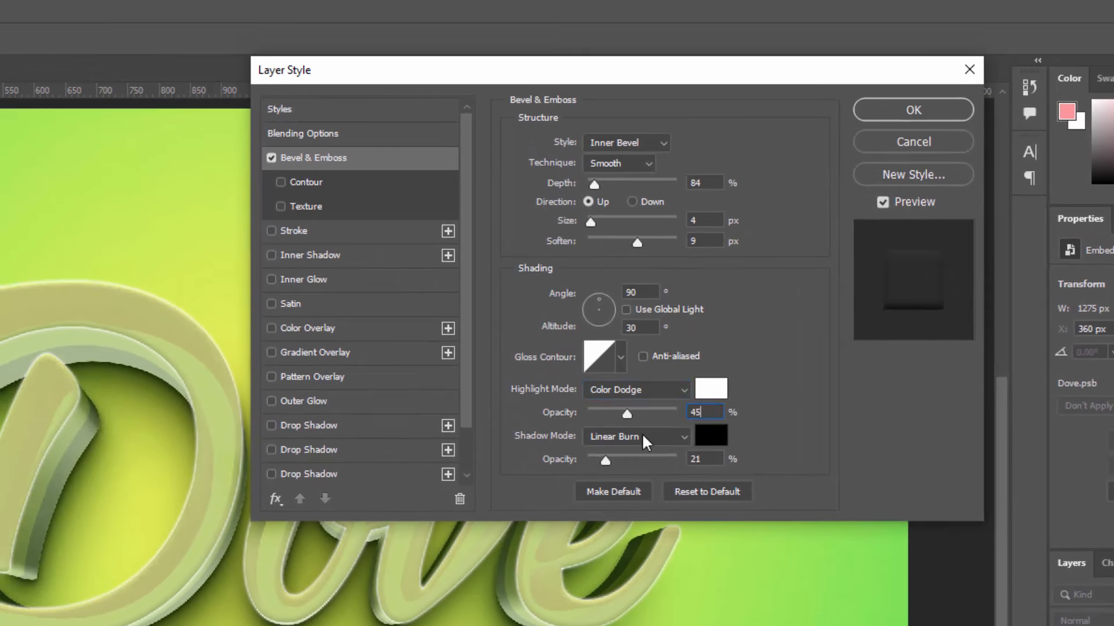
click(724, 459)
text(47)
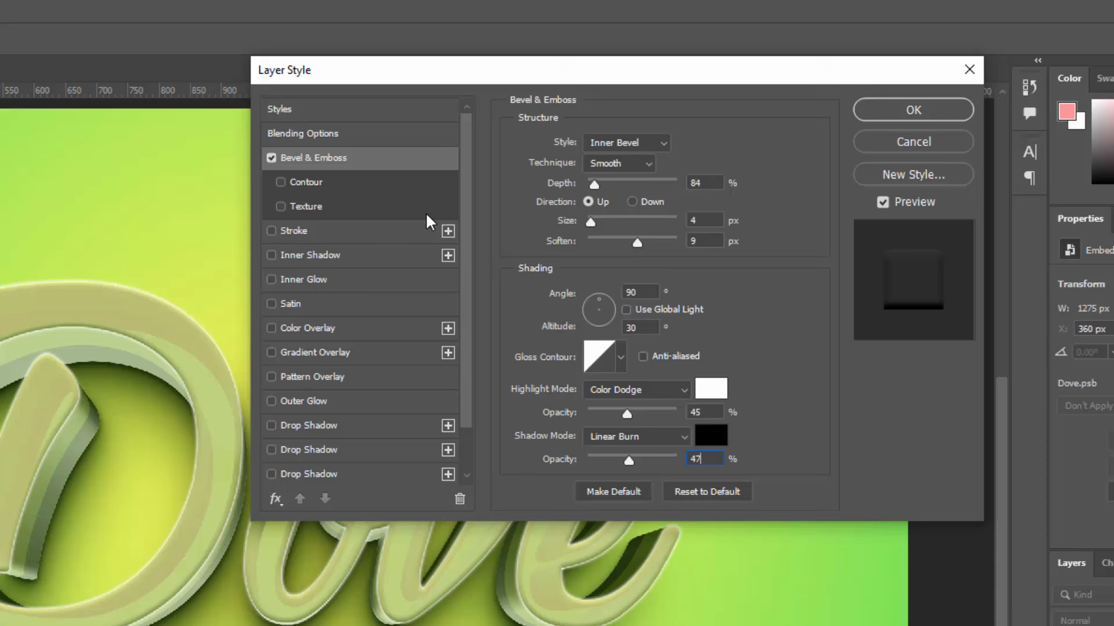
click(316, 180)
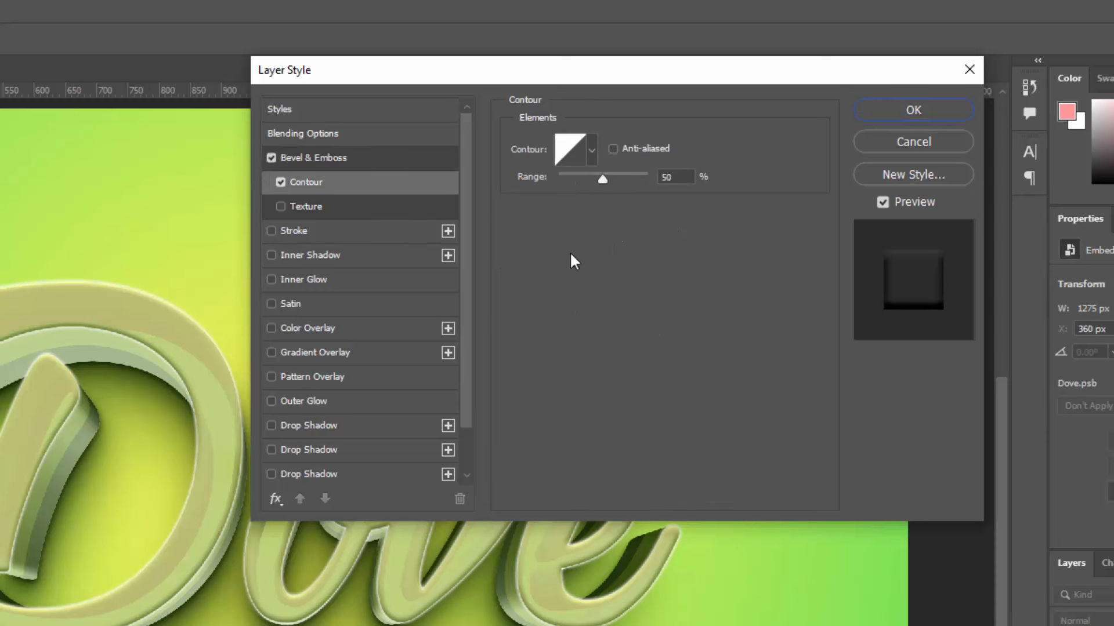
Enable a light green (cbf676) Color Overlay in Normal mode at 55% opacity and apply the TOP copy's style
click(336, 328)
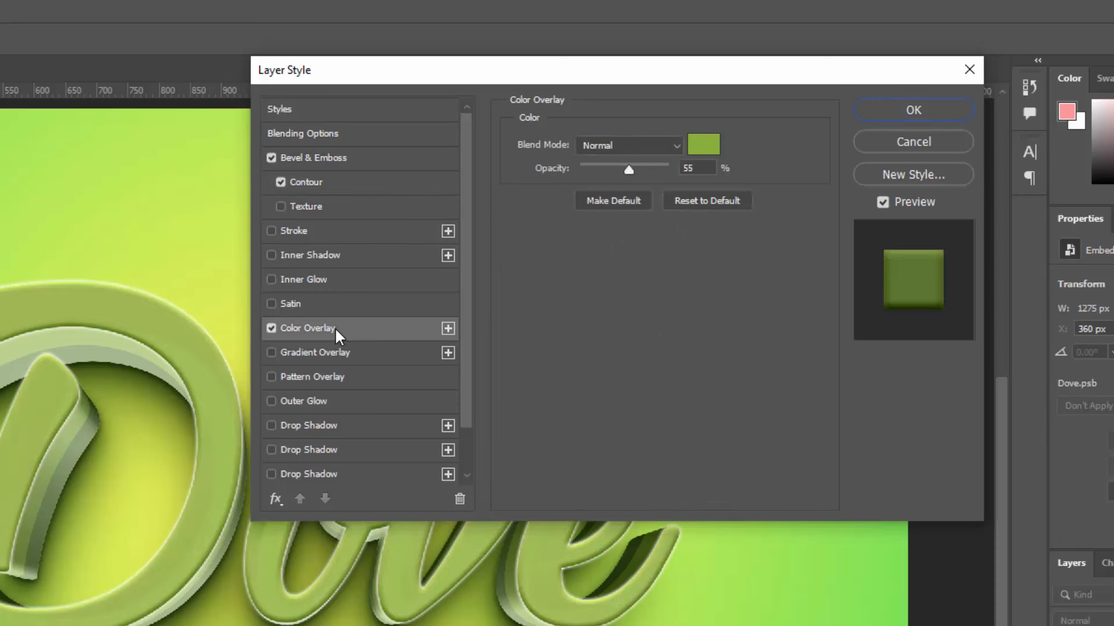
click(703, 145)
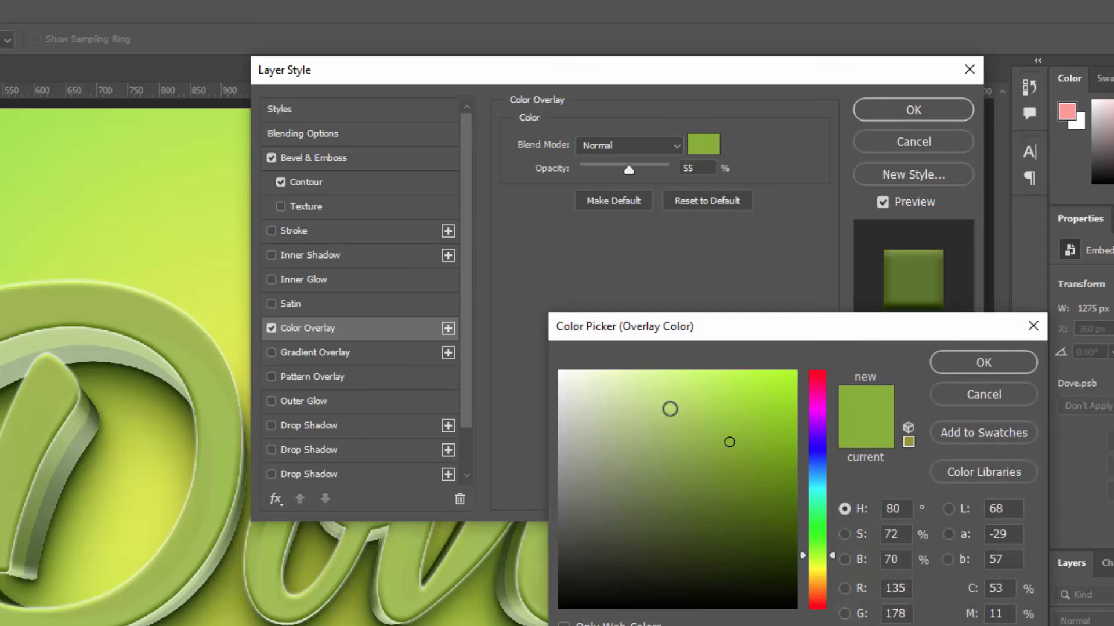
click(586, 451)
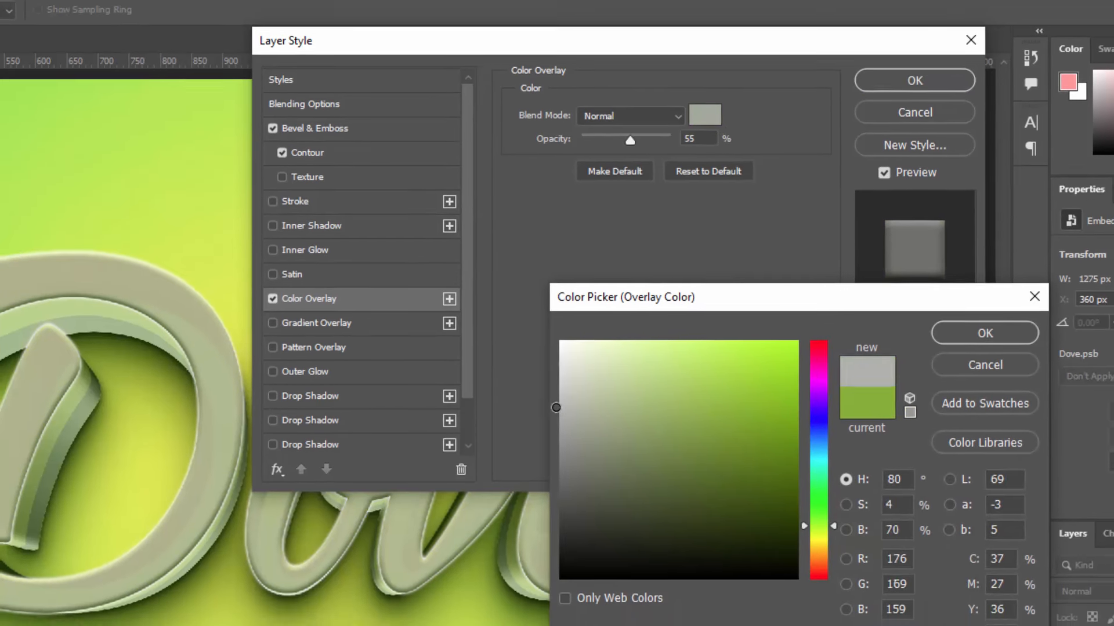
click(682, 379)
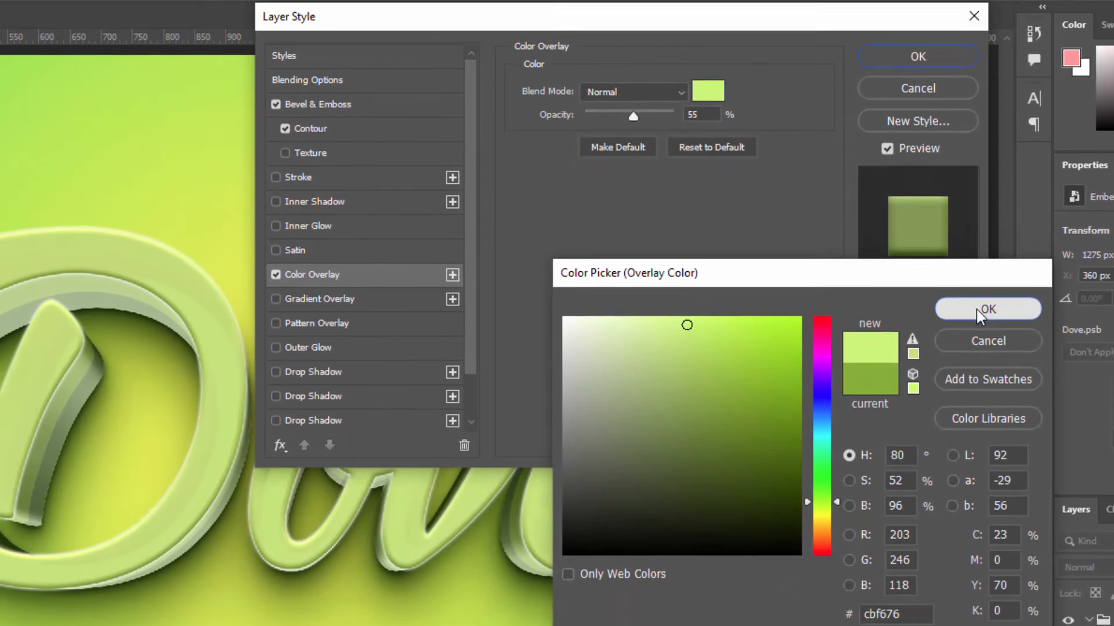
click(988, 275)
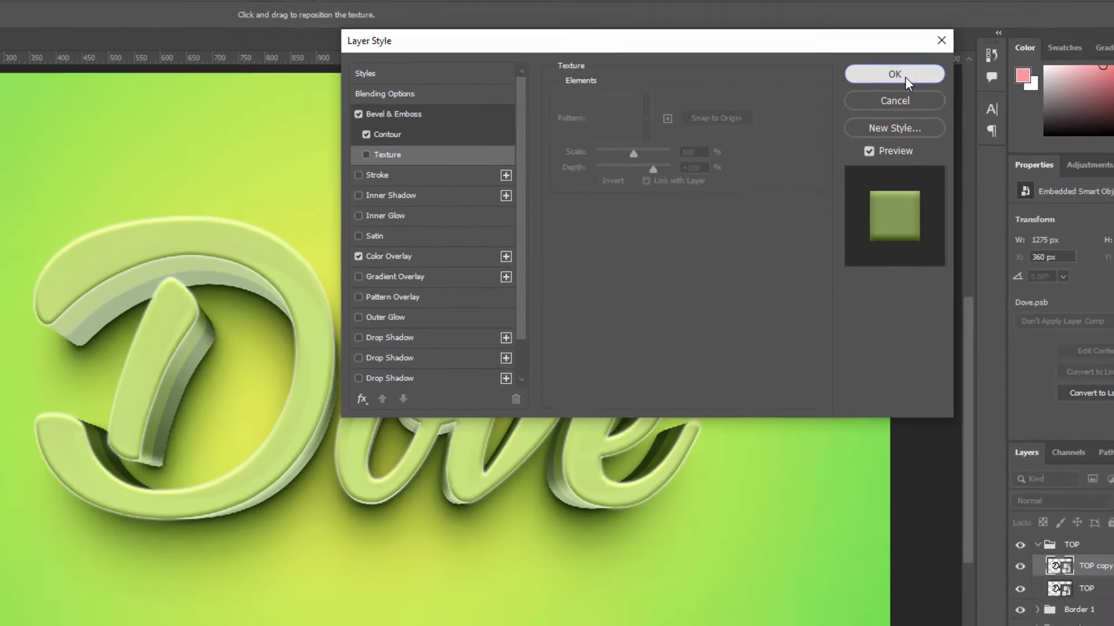
click(905, 77)
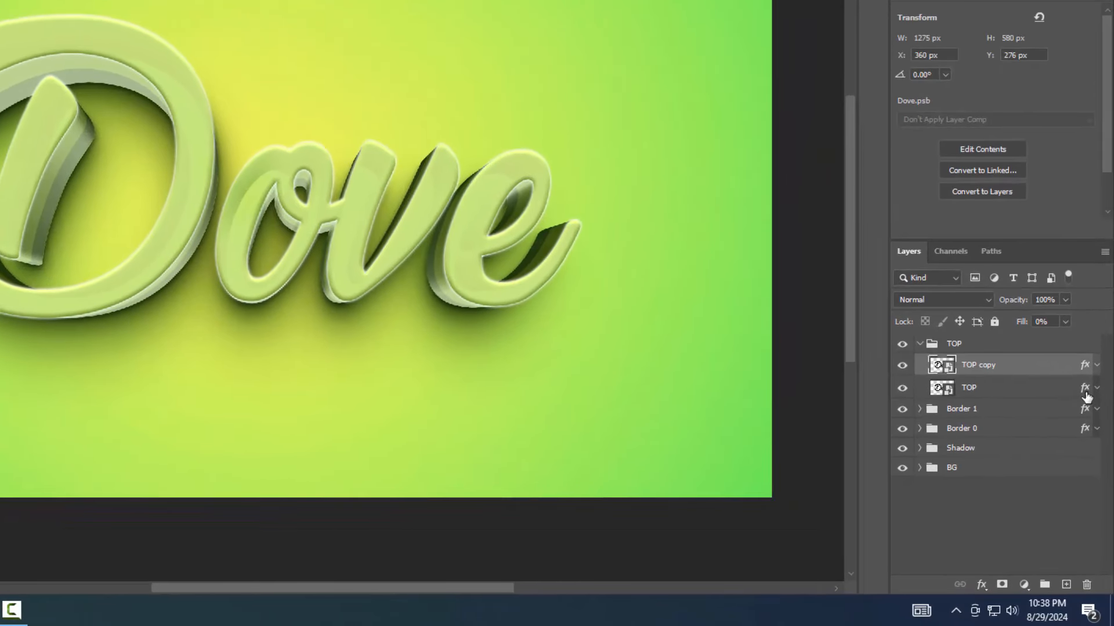
Open the Color Overlay settings in the Border 0 group's layer style
click(1050, 429)
scroll(675, 244, up, 2)
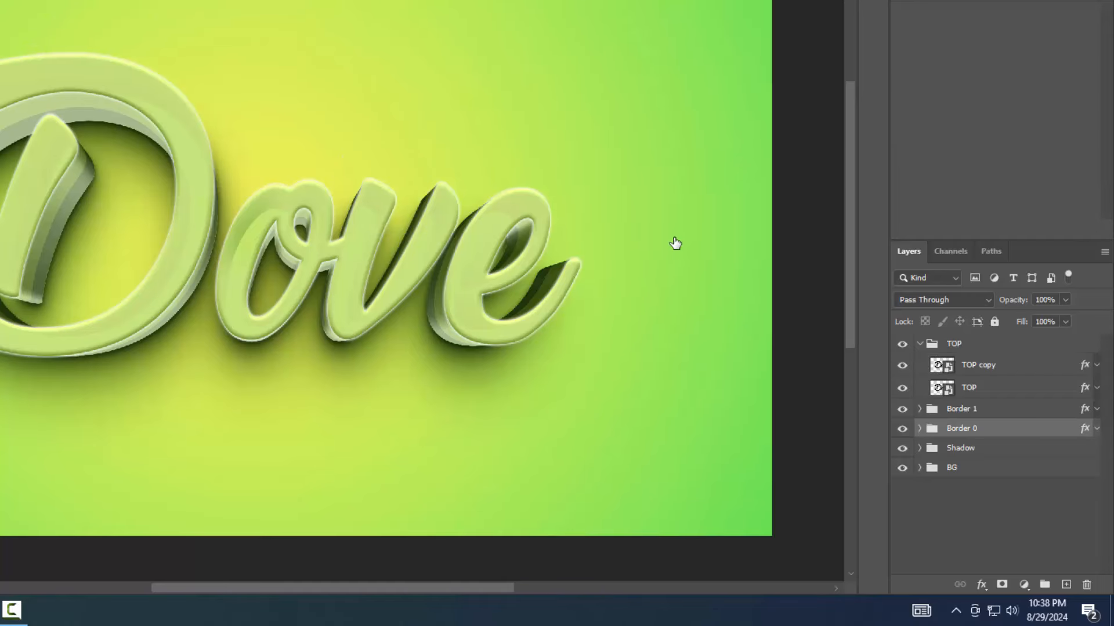
double_click(1050, 429)
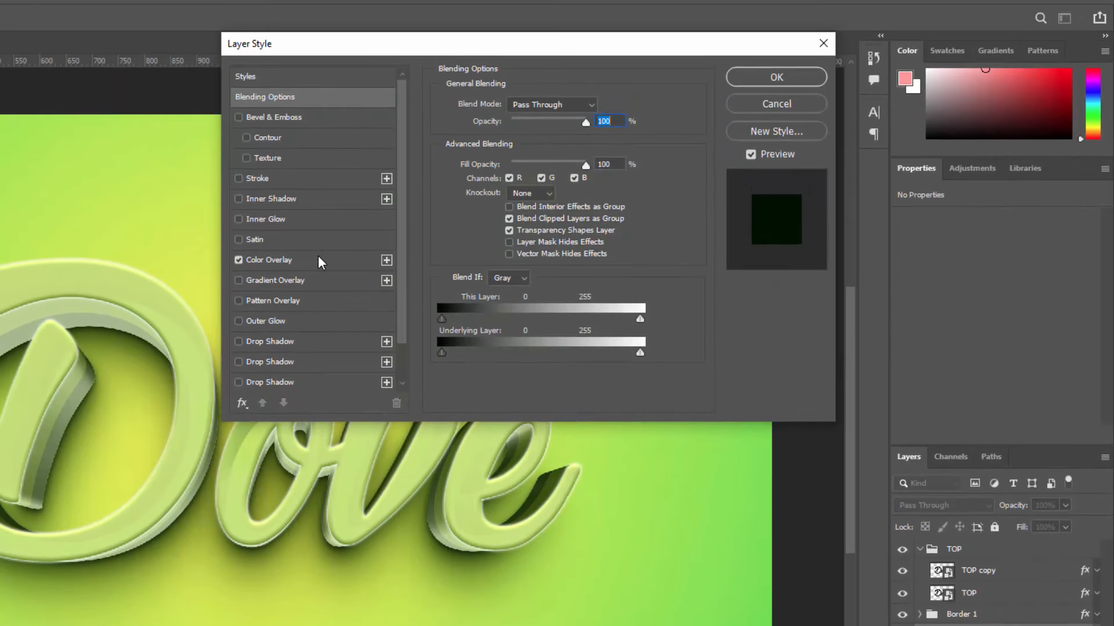
click(321, 262)
Try the Multiply blend mode on Border 0's Color Overlay and return it to Linear Burn
click(538, 108)
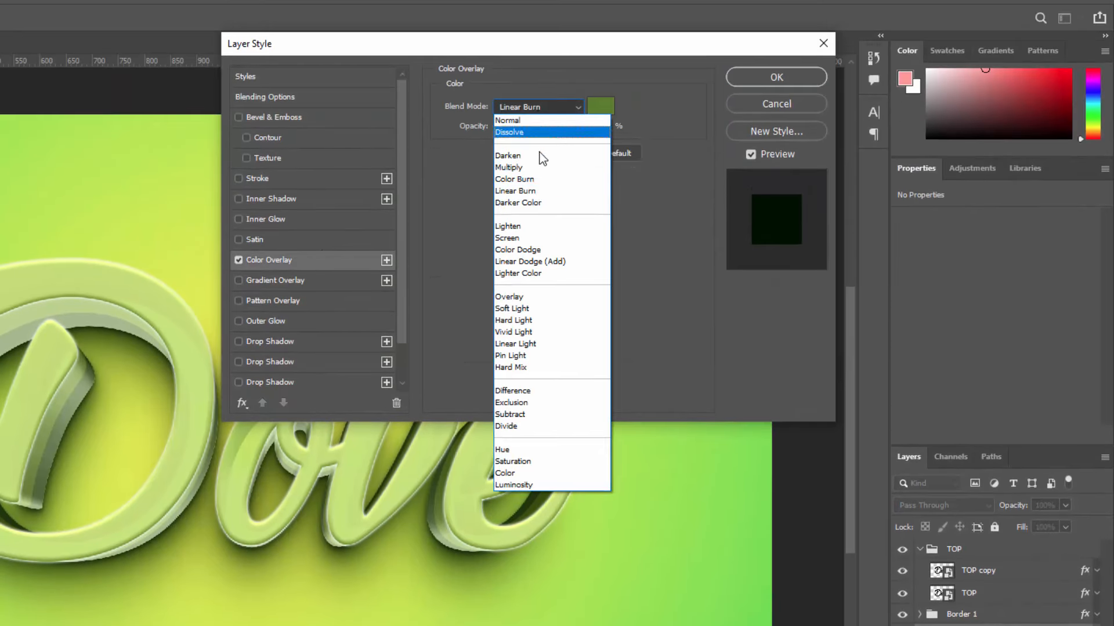
click(530, 166)
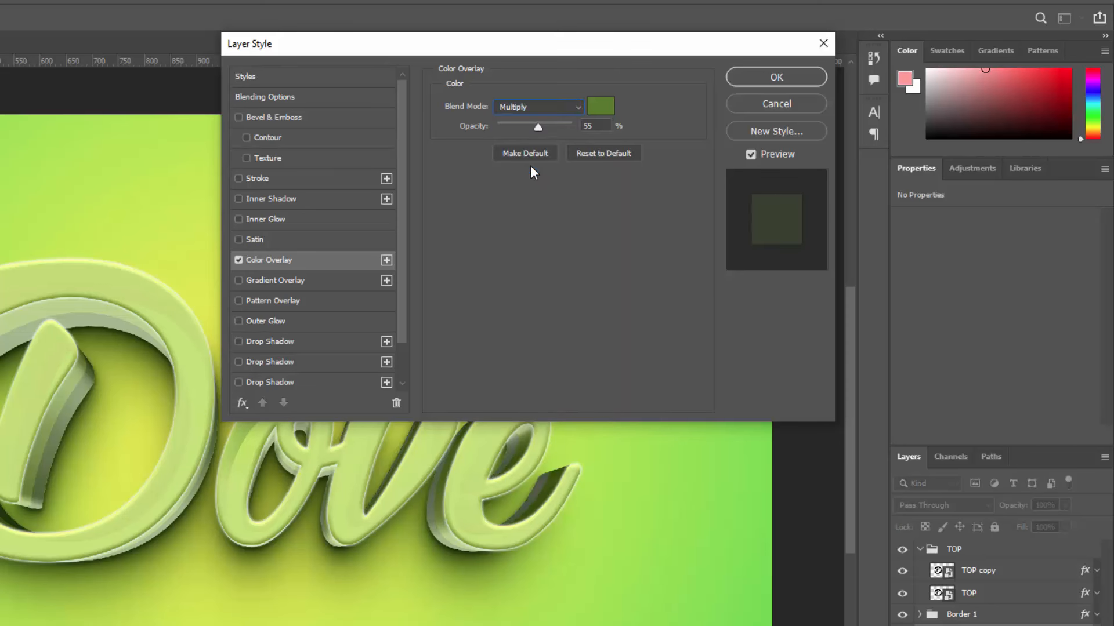
click(576, 110)
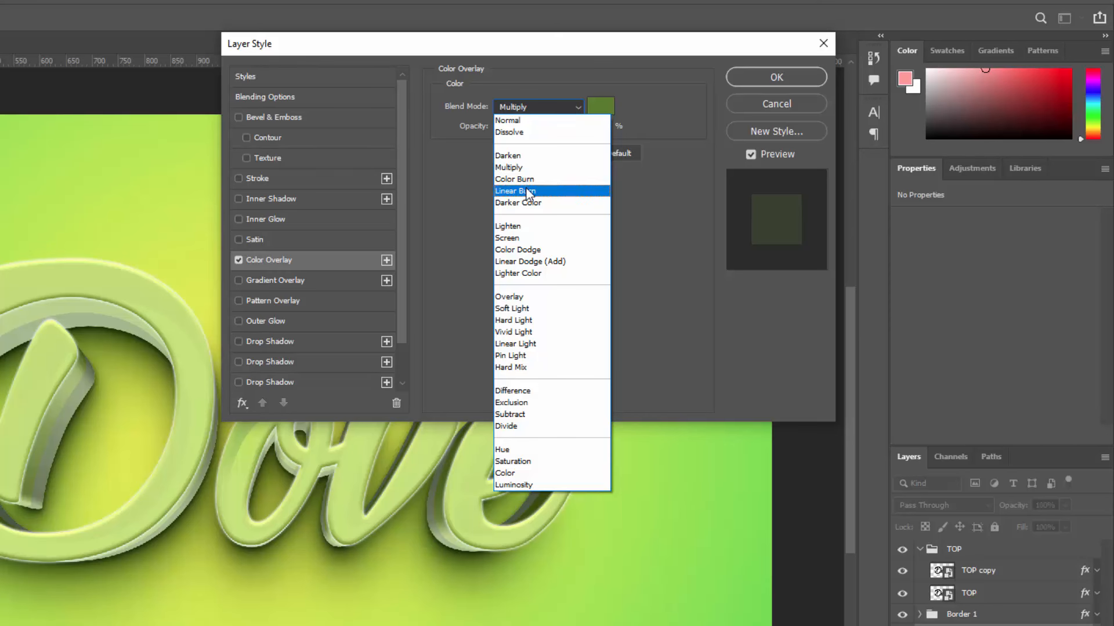
click(527, 191)
Change Border 0's overlay color to light green (c2ff6a) and set the overlay opacity to 100%
click(604, 109)
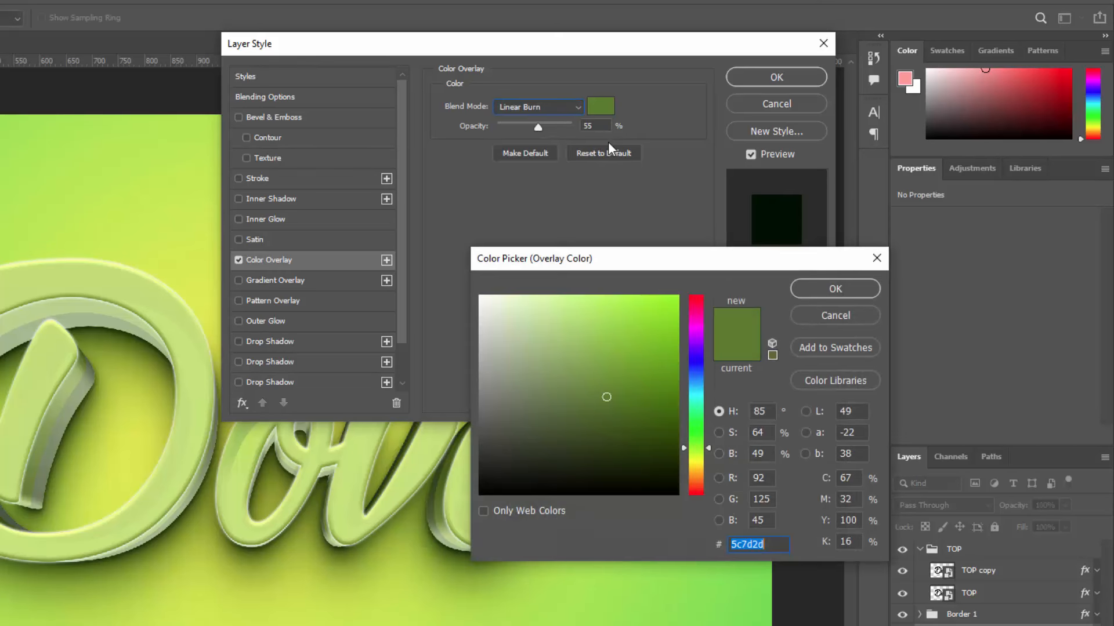
mouse_move(652, 380)
mouse_down()
mouse_move(665, 408)
mouse_move(609, 335)
mouse_move(596, 291)
mouse_up()
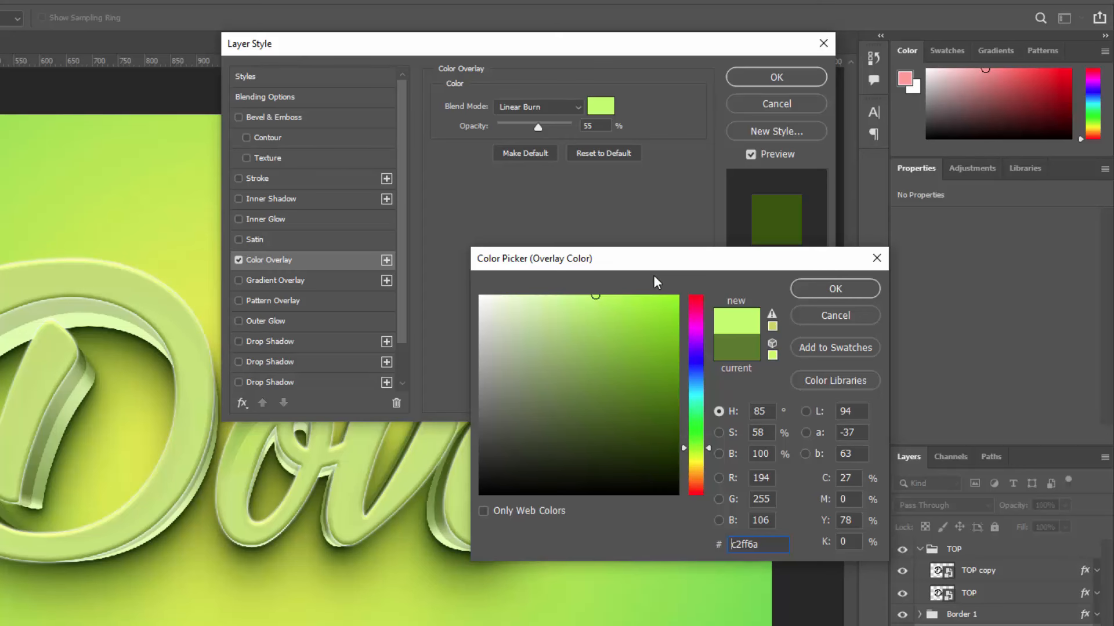
click(812, 290)
click(597, 125)
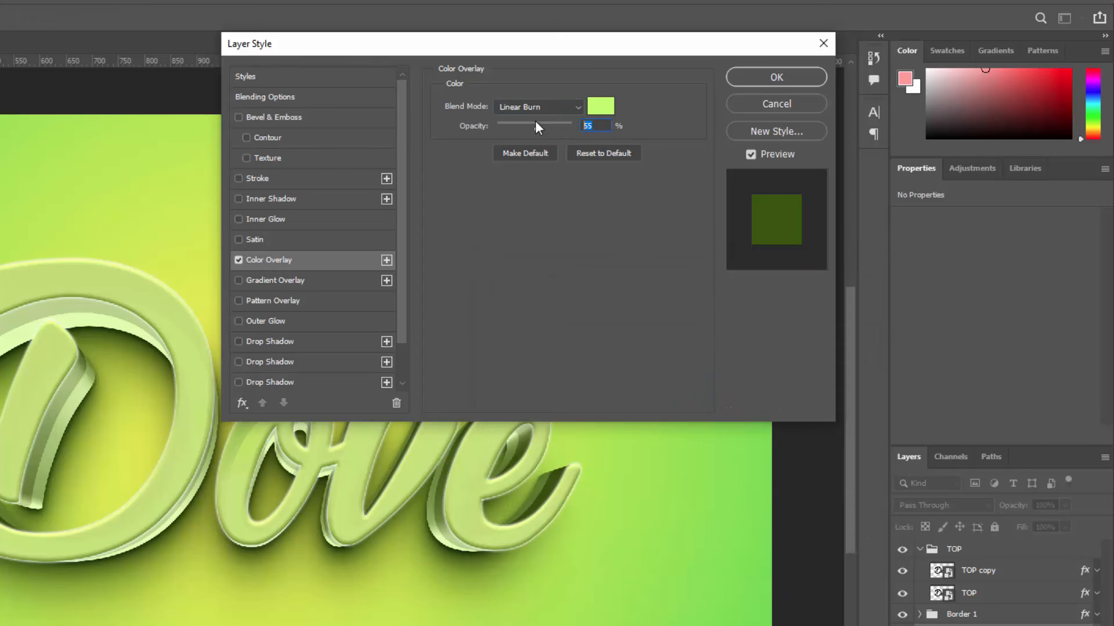
text(10)
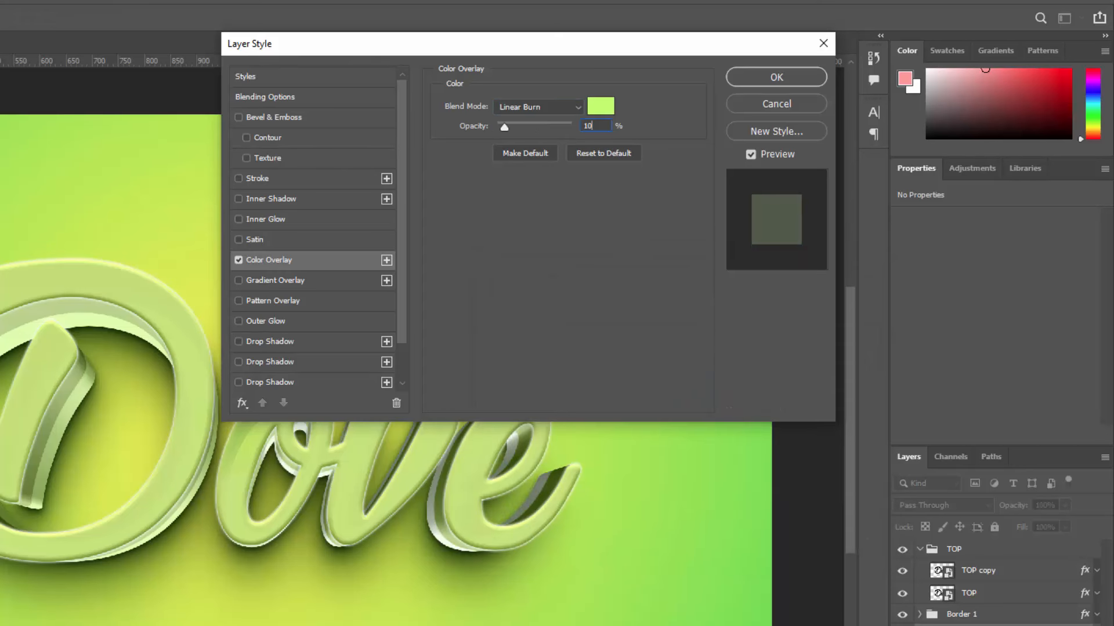
text(0)
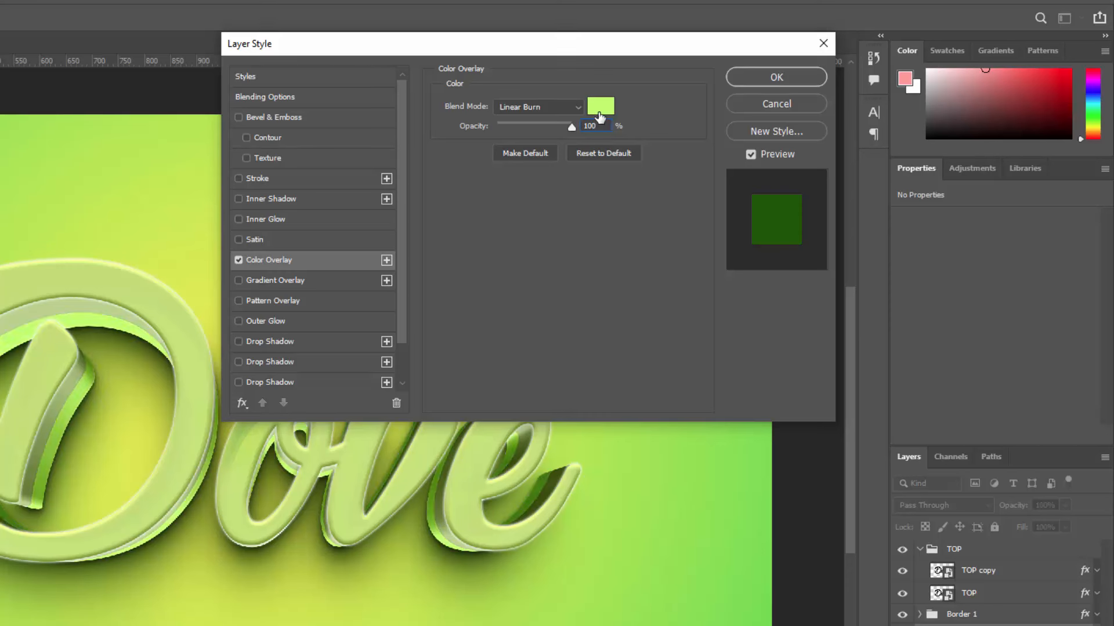
Try several greens for Border 0's overlay, settle on 77a832 and apply the group's style
click(599, 115)
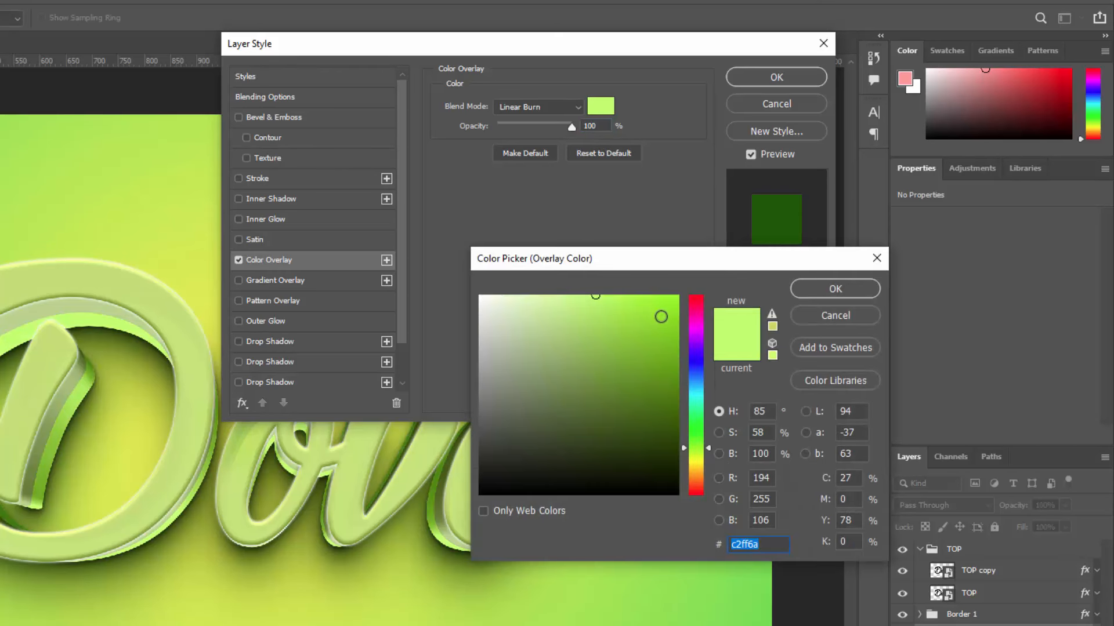
click(663, 365)
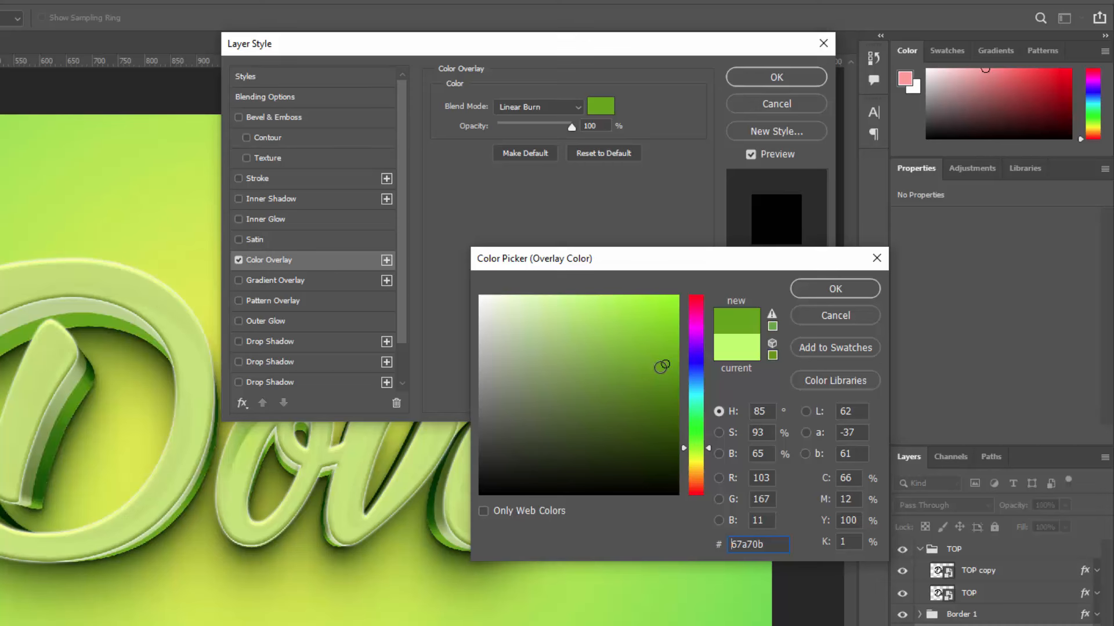
mouse_move(634, 348)
mouse_down()
mouse_move(627, 328)
mouse_move(626, 338)
mouse_up()
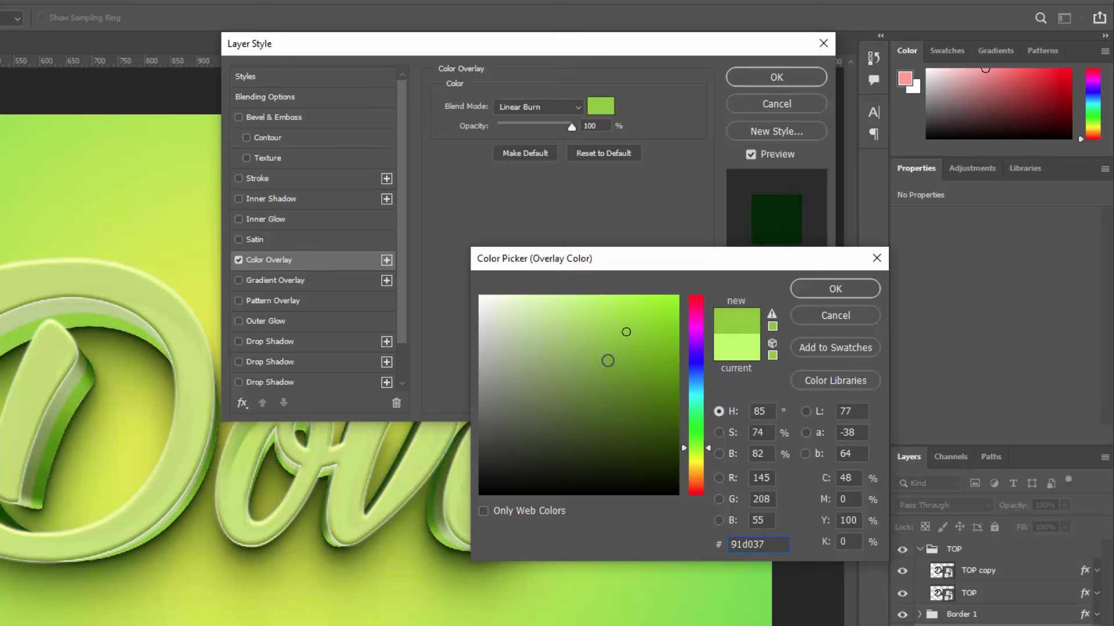
click(654, 430)
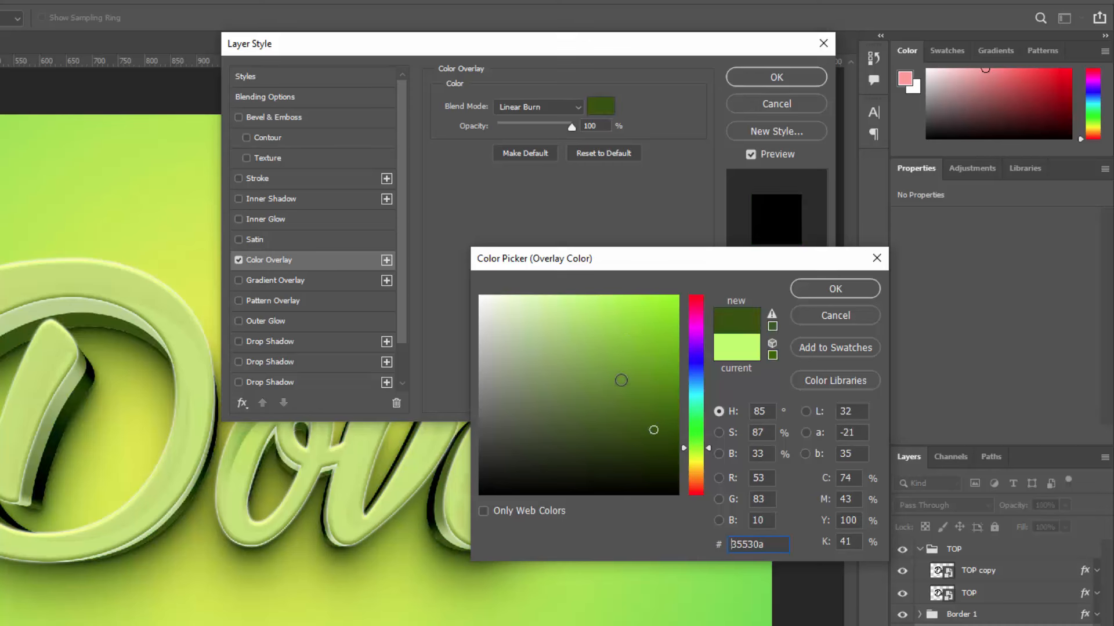
click(619, 364)
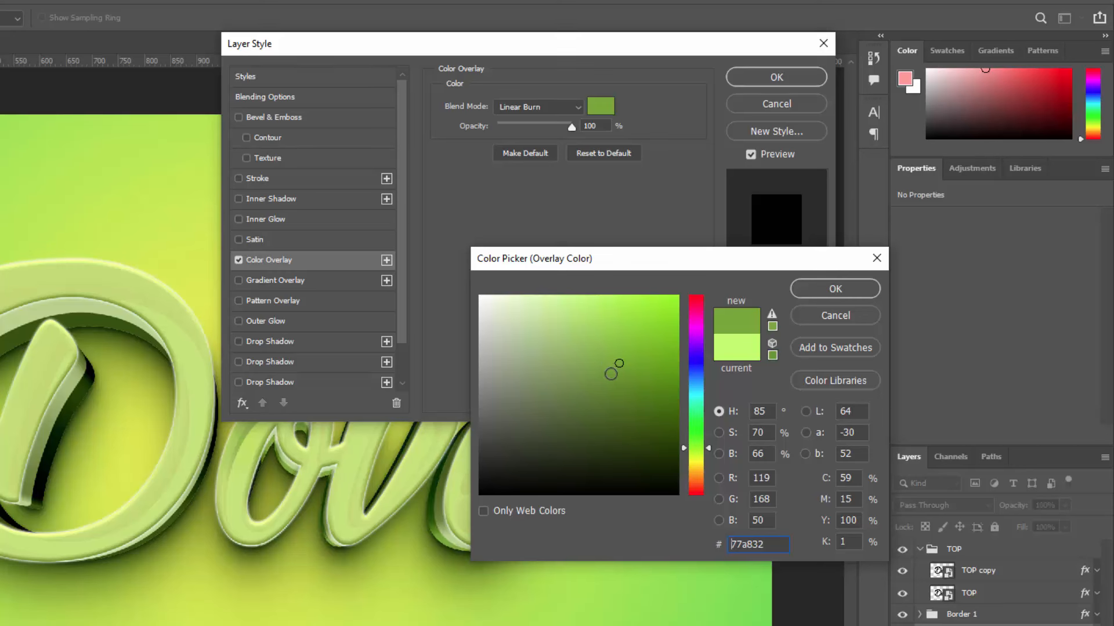
click(823, 286)
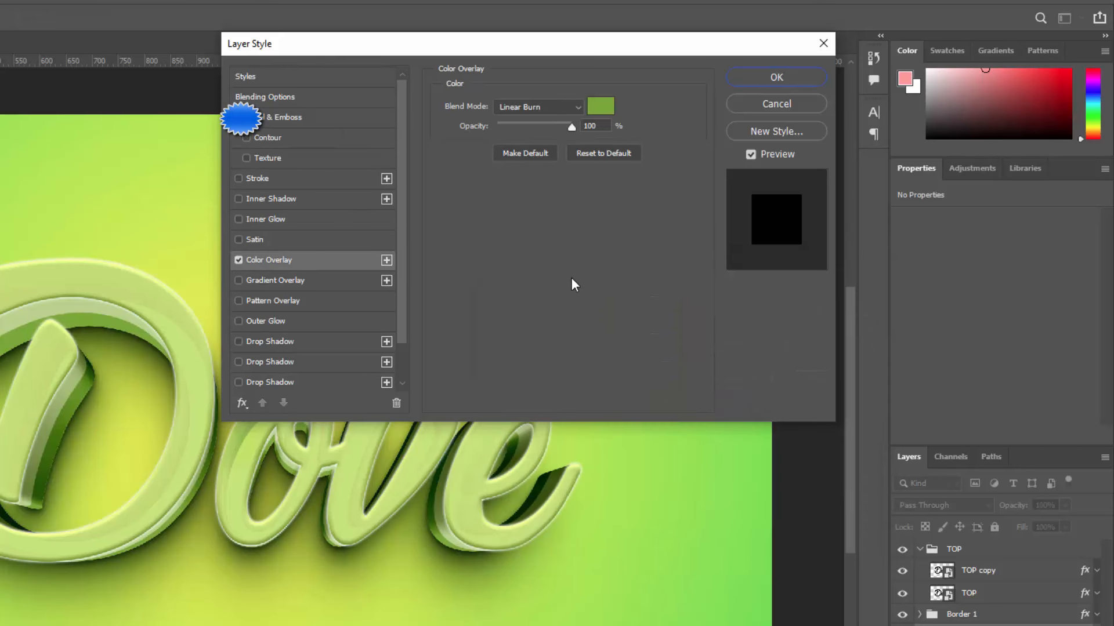
click(777, 78)
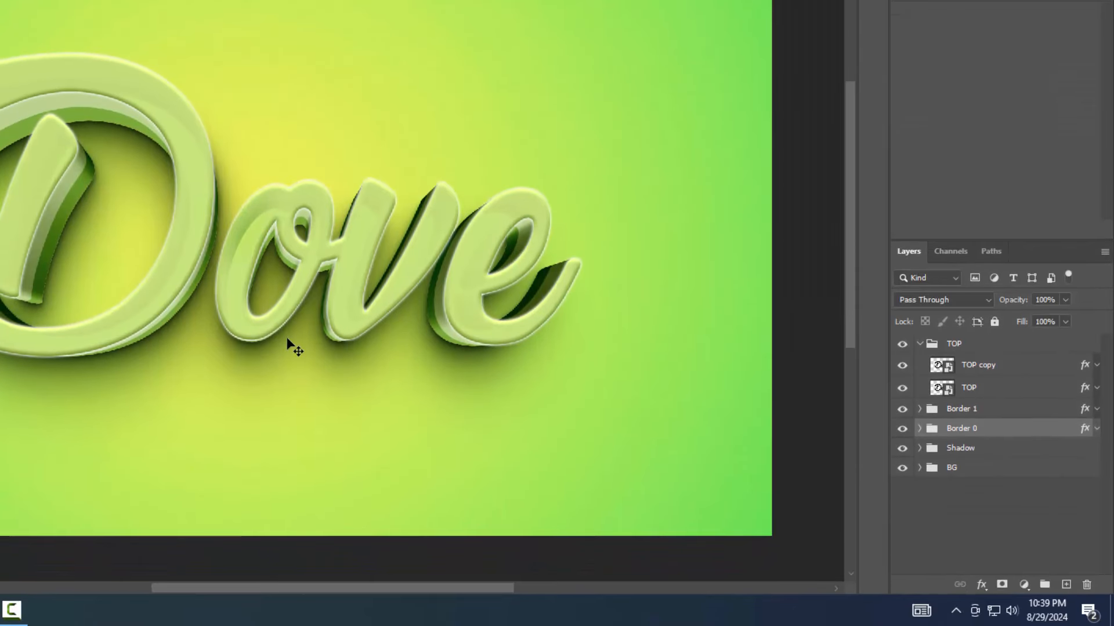
Duplicate the TOP copy layer, move the duplicate out above the TOP group and collapse that group
drag(220, 259, 226, 273)
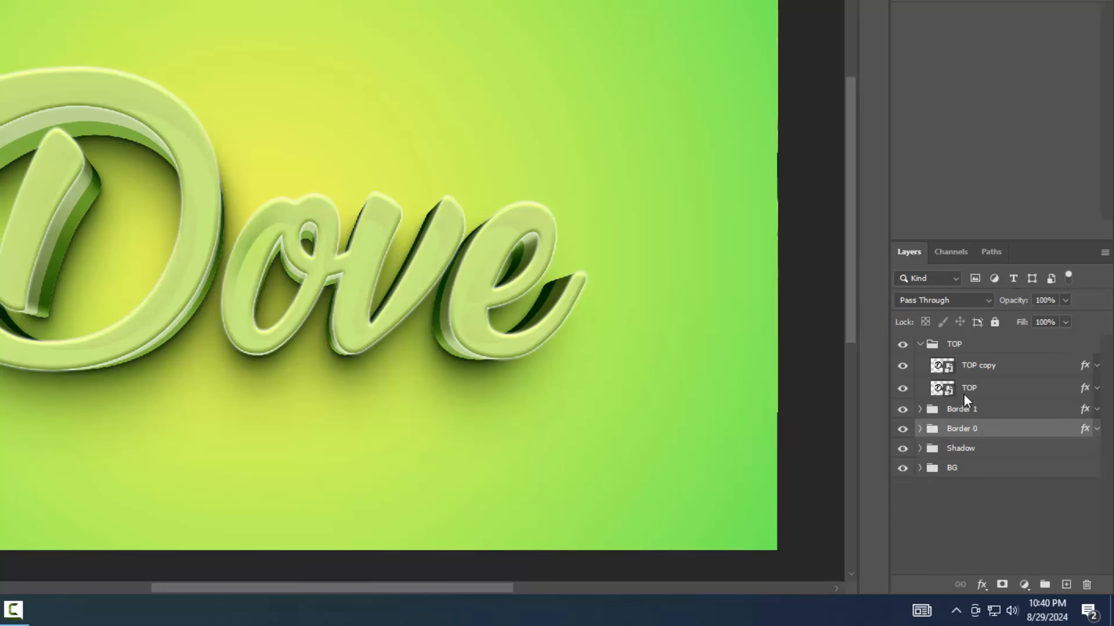
click(1015, 371)
key(ctrl+j)
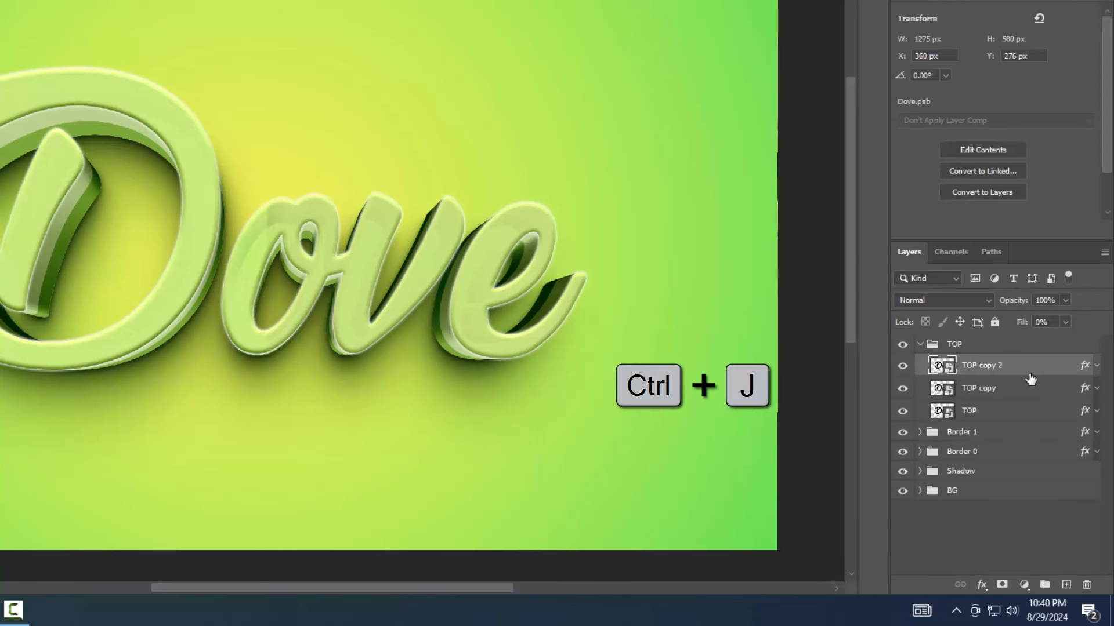
drag(1005, 369, 993, 345)
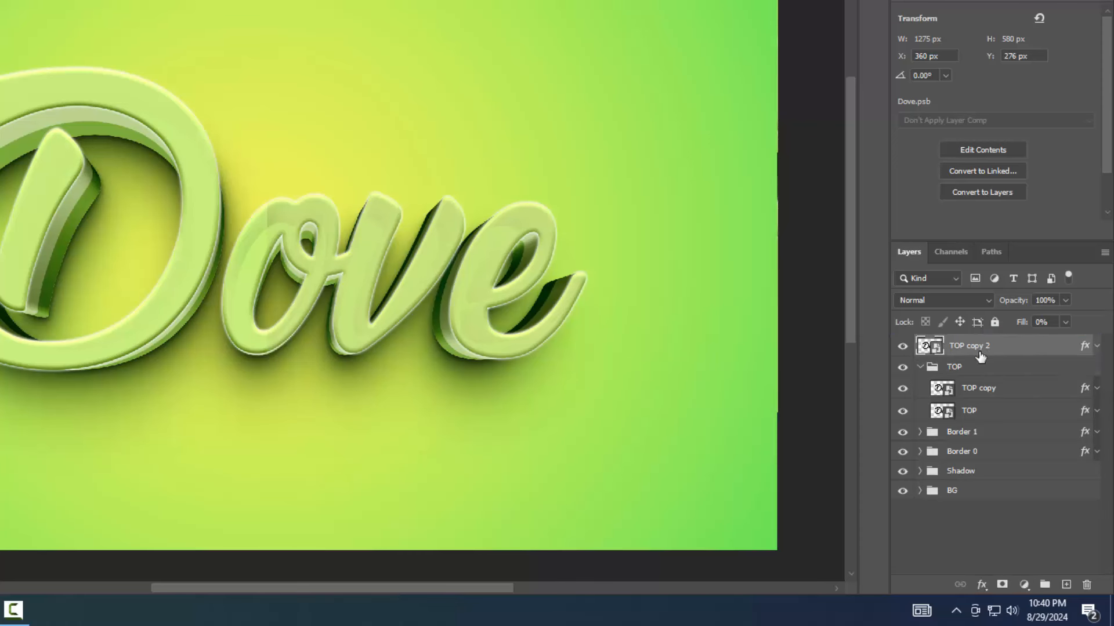
click(920, 367)
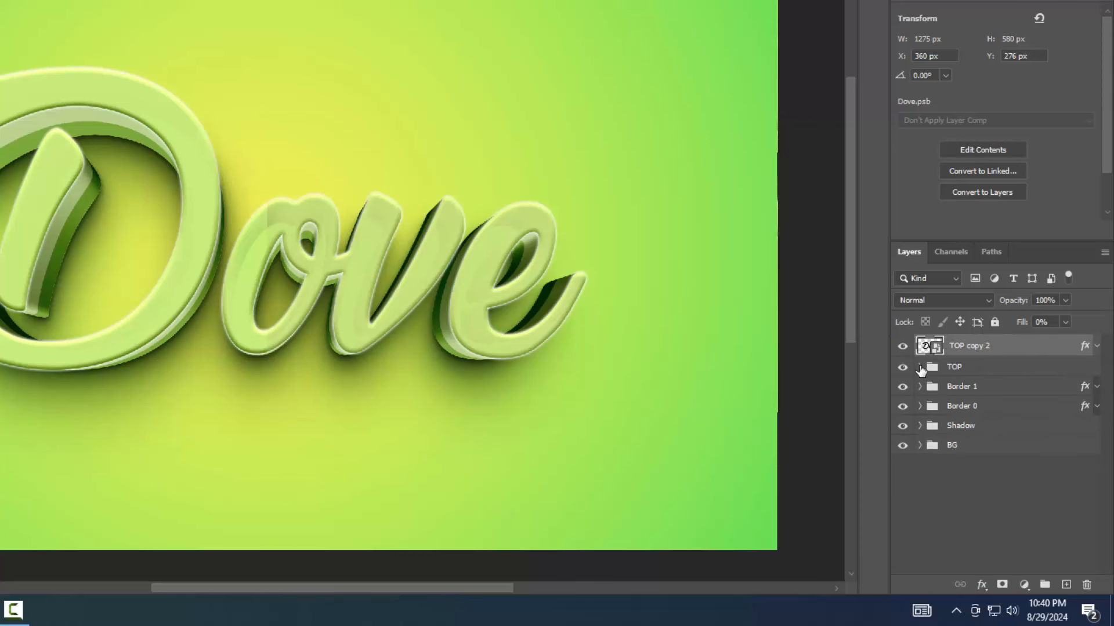
Rename the TOP copy 2 layer as "Change text from here"
double_click(964, 346)
text(Change)
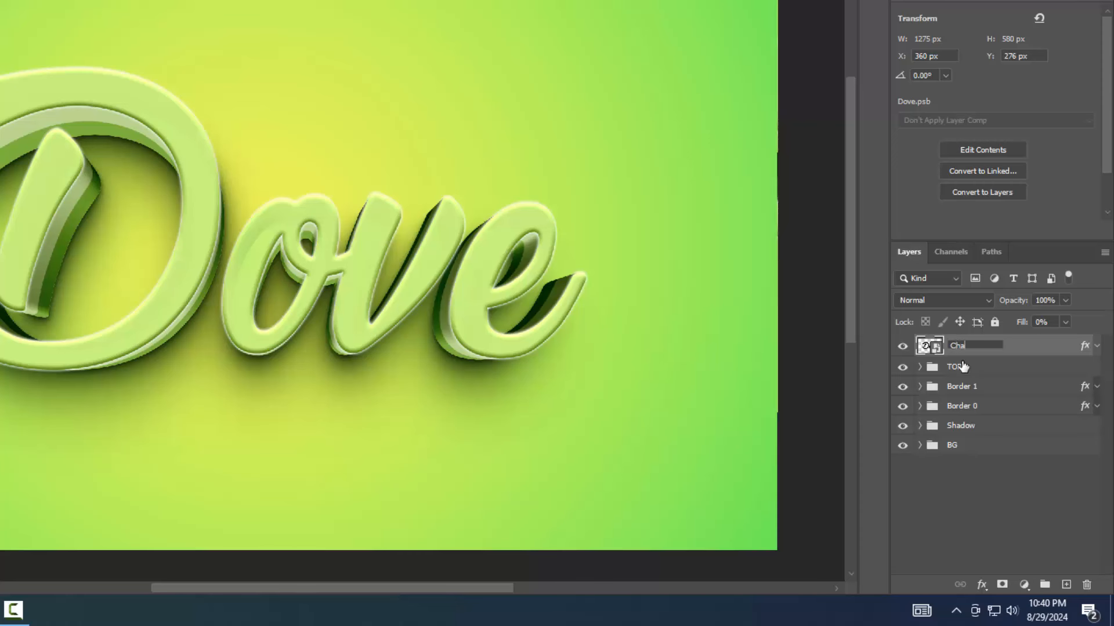
text( text from here)
key(Return)
Clear the layer style from the "Change text from here" layer and set both its opacity and fill to 0%
click(1066, 301)
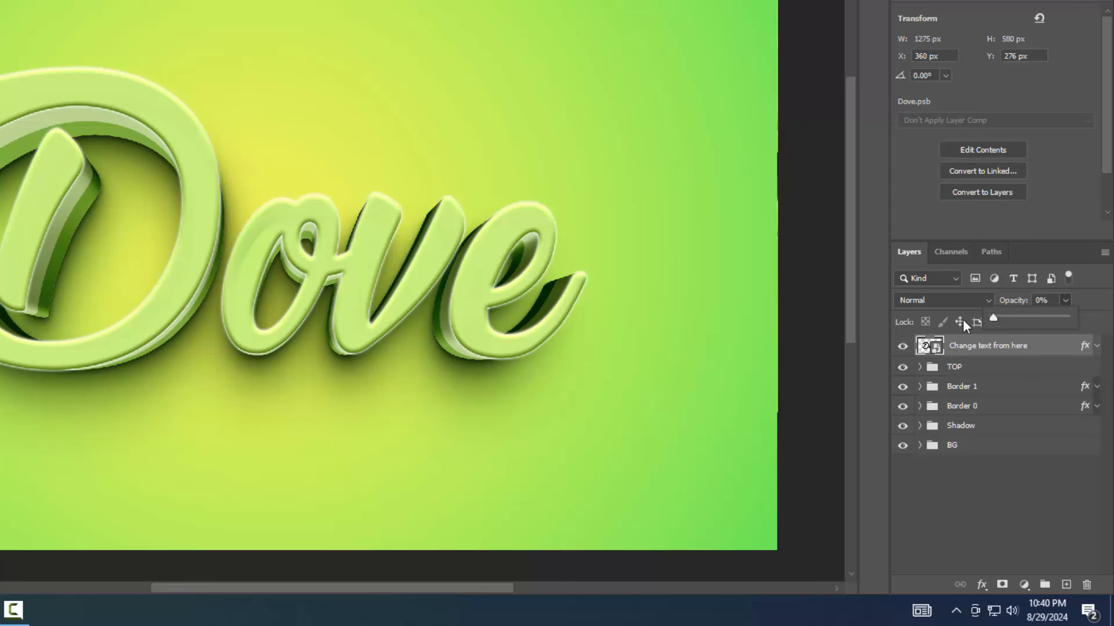
right_click(1073, 348)
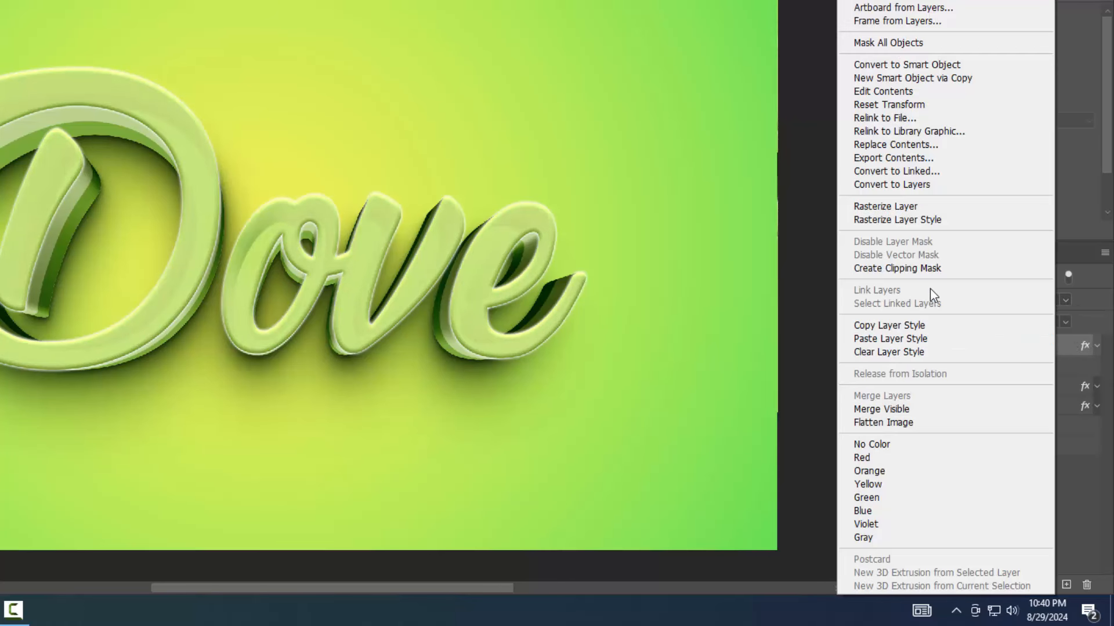
click(923, 340)
click(1065, 300)
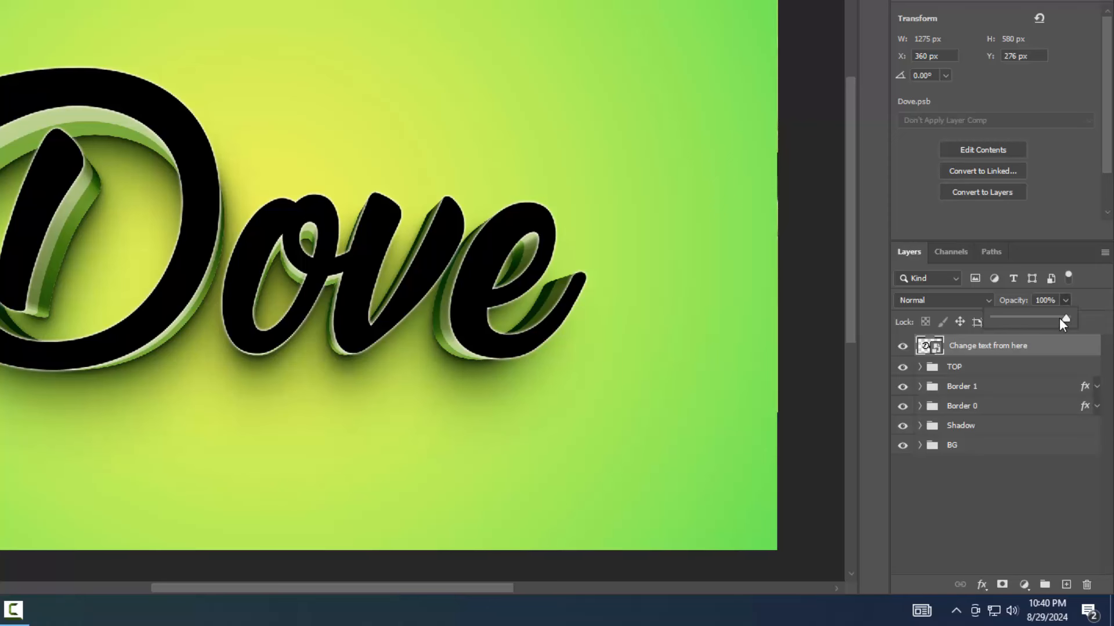
drag(1062, 320, 974, 329)
click(1065, 323)
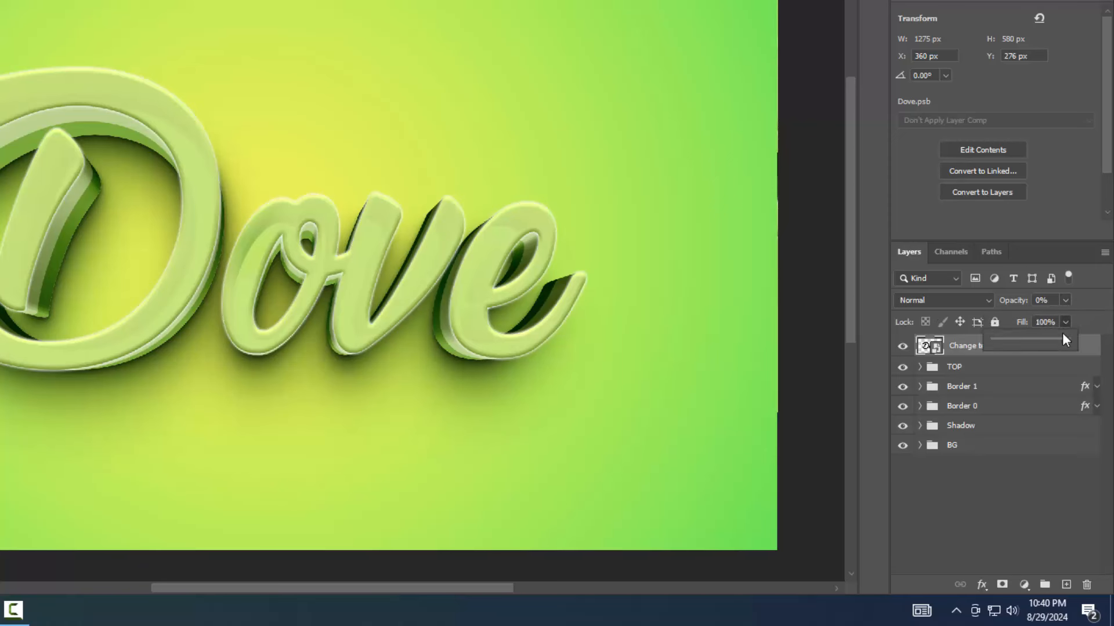
drag(1064, 339, 952, 339)
click(1094, 348)
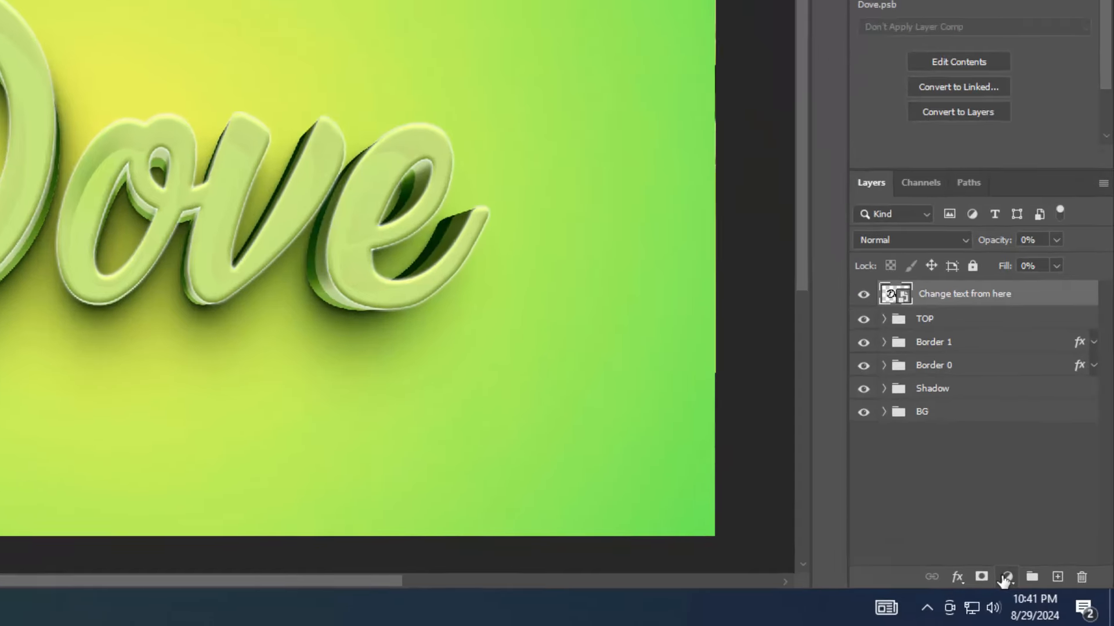
Add a Hue/Saturation adjustment layer above all layers, try a hue of -129 and shift it to +21
click(1022, 583)
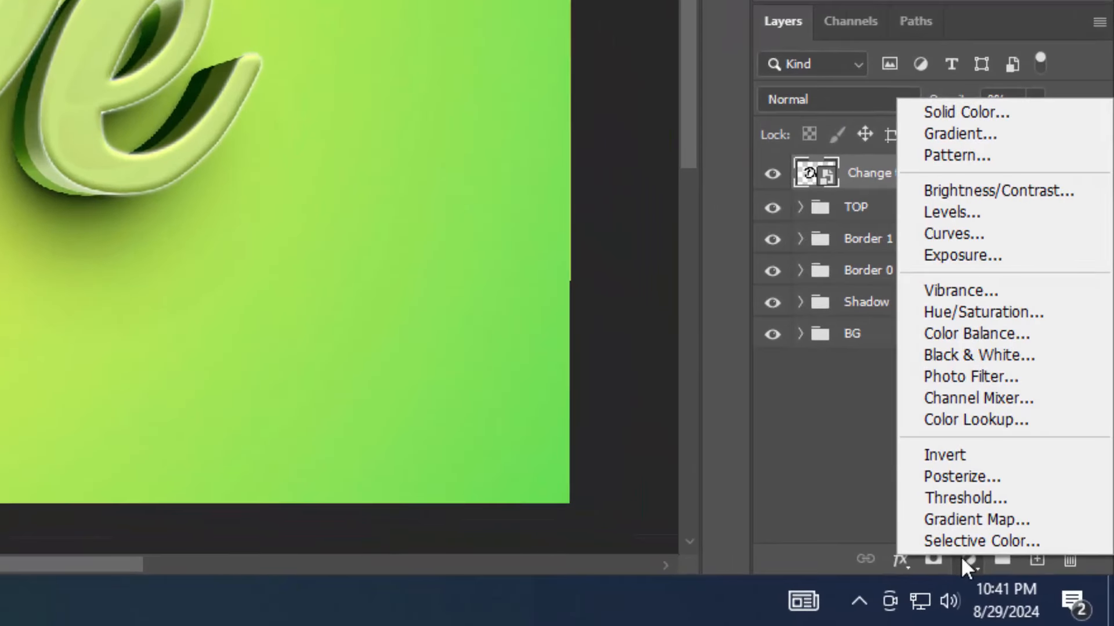
click(1010, 312)
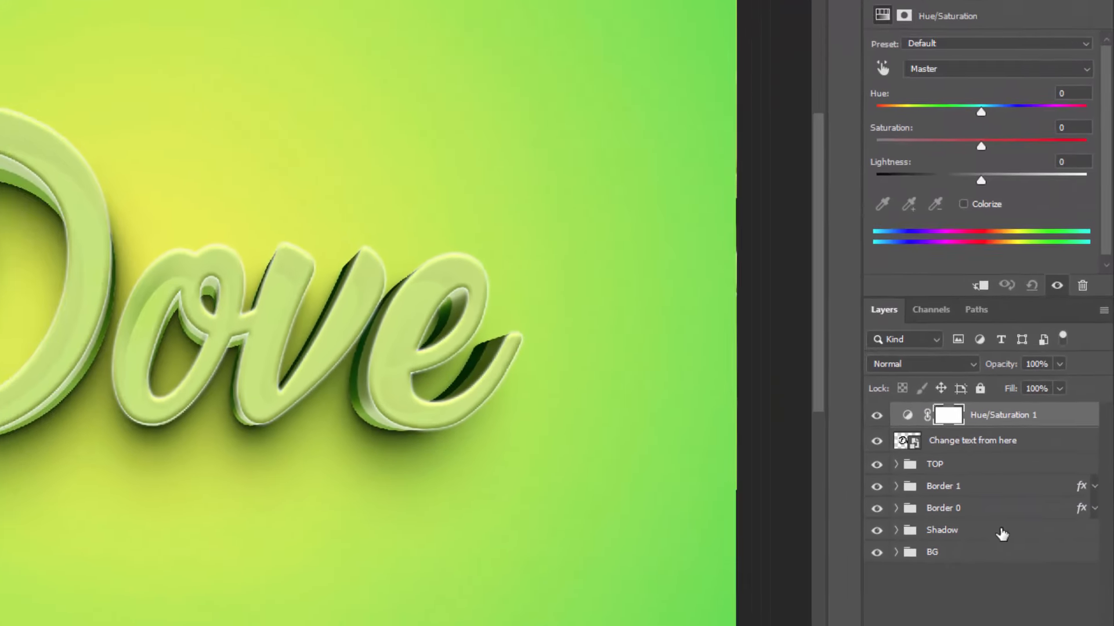
drag(978, 120, 917, 144)
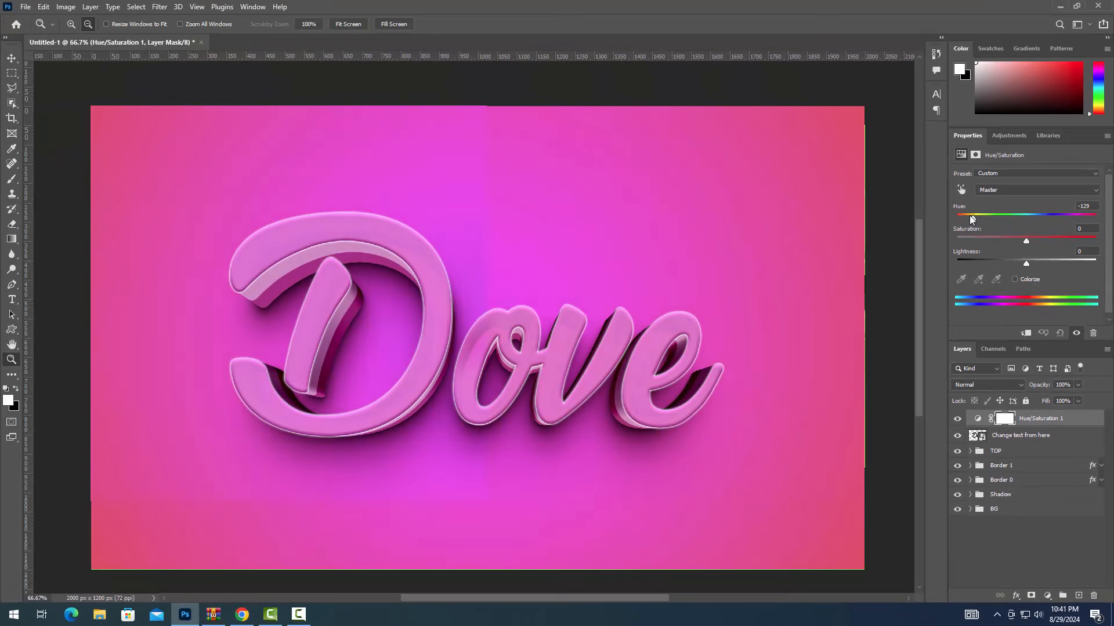
drag(969, 216, 1029, 220)
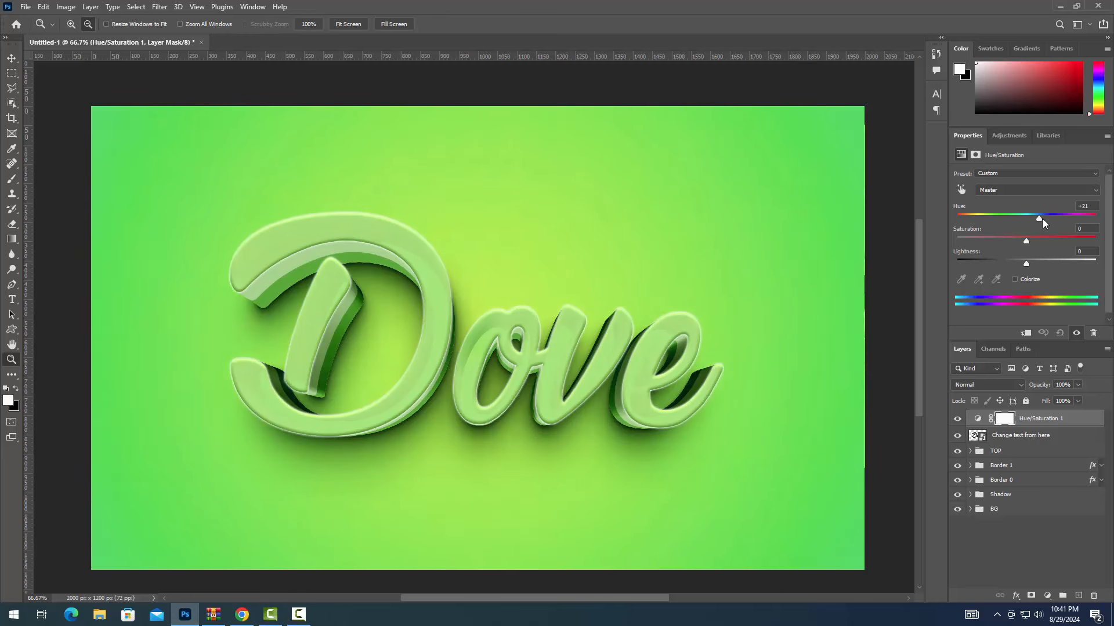